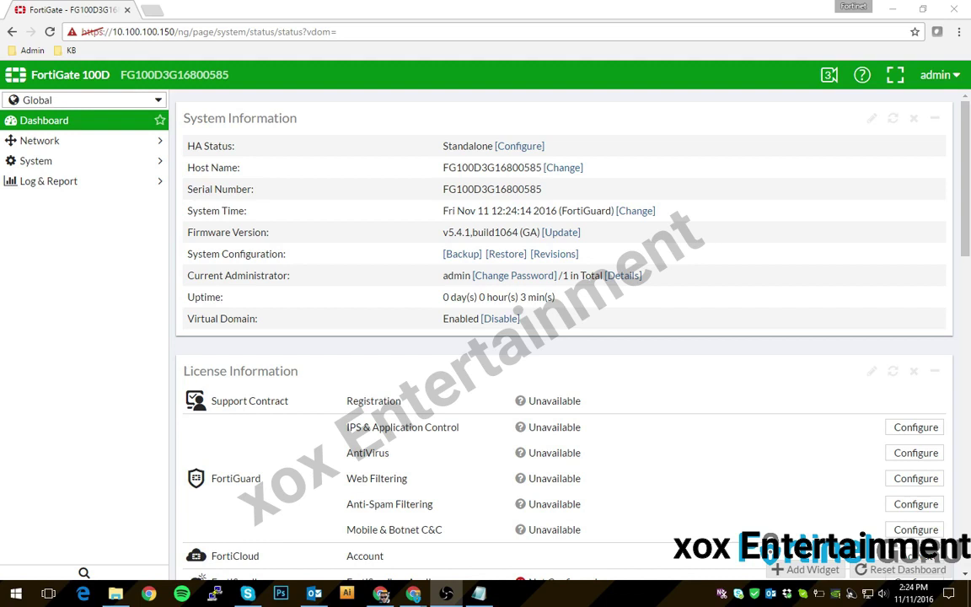
- Switch to the Router1 VDOM and bring up the notes with both routers' WAN addresses and subnets
{"action": "left_click", "coordinate": [80, 101]}
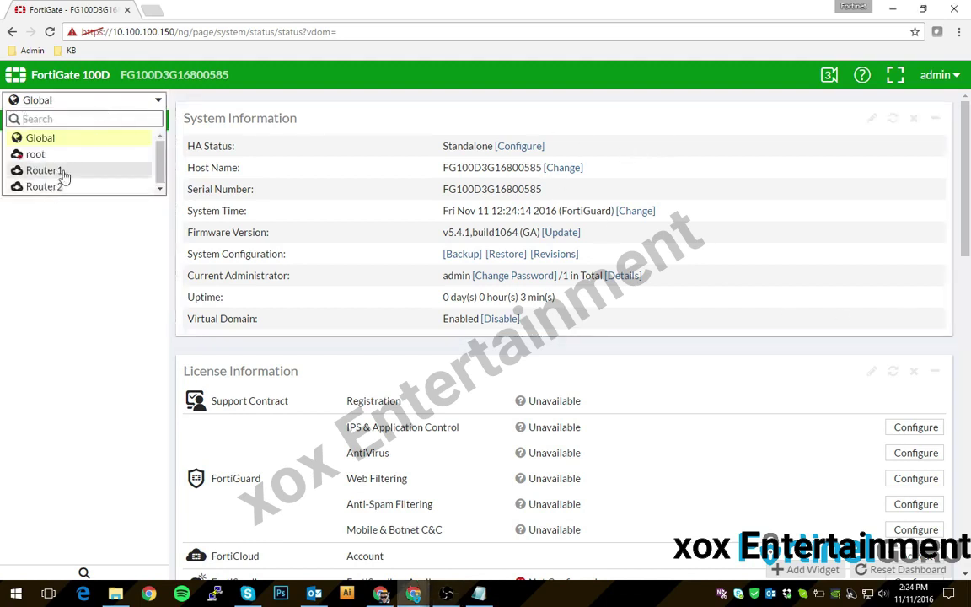
{"action": "mouse_move", "coordinate": [64, 174]}
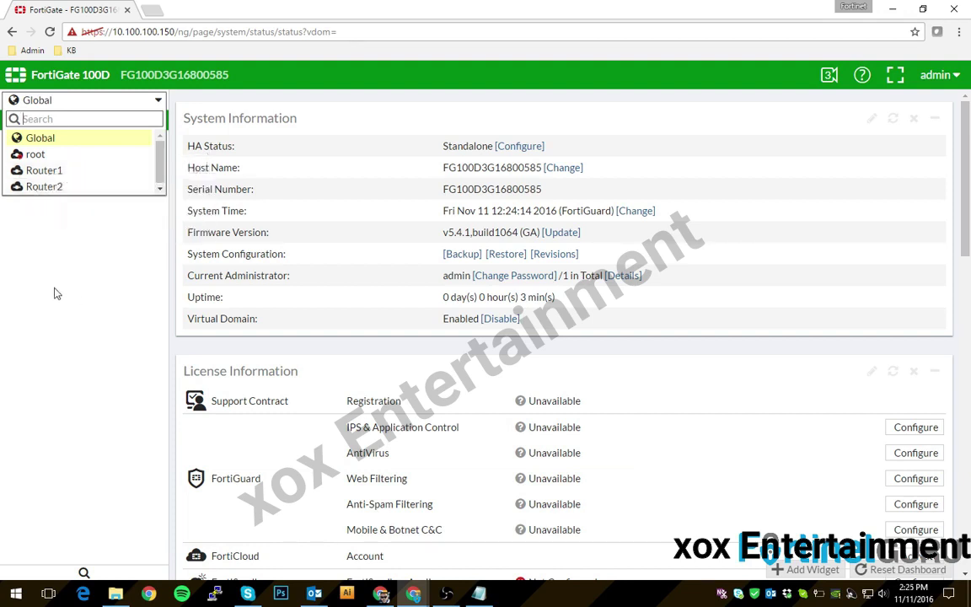
{"action": "left_click", "coordinate": [52, 263]}
{"action": "left_click", "coordinate": [69, 99]}
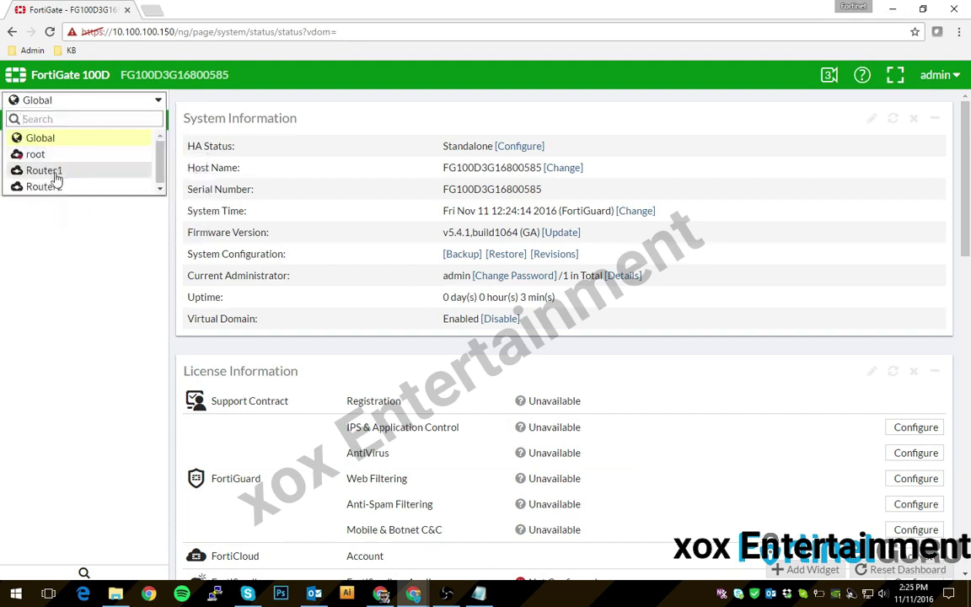
{"action": "left_click", "coordinate": [50, 171]}
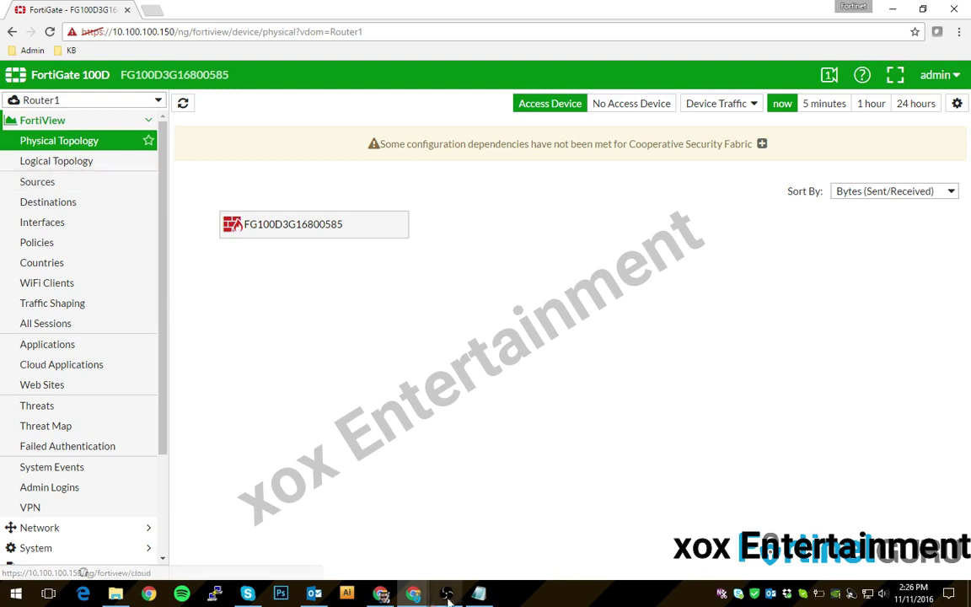
{"action": "left_click", "coordinate": [478, 594]}
{"action": "left_click_drag", "start_coordinate": [460, 237], "coordinate": [599, 187]}
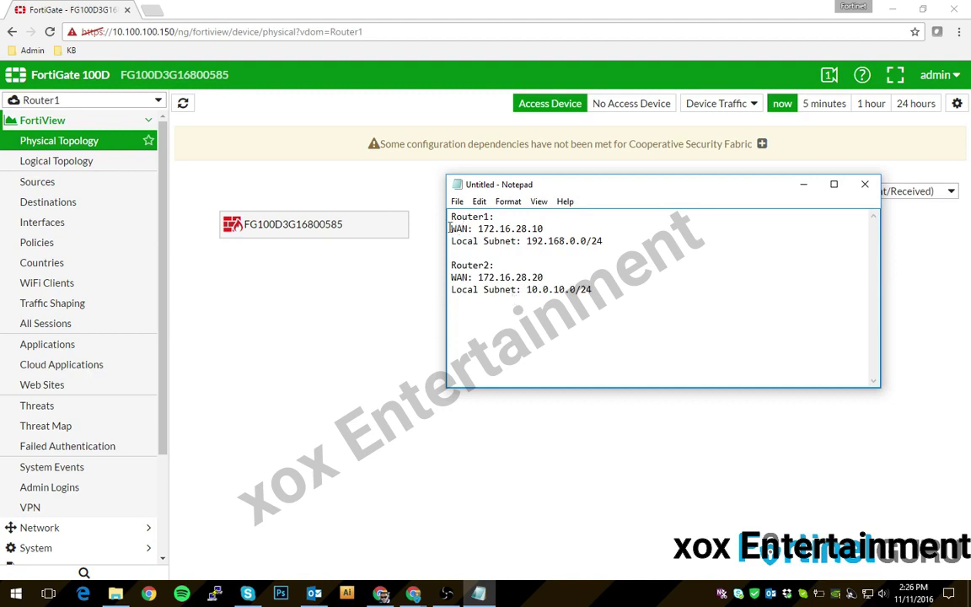
{"action": "left_click_drag", "start_coordinate": [449, 228], "coordinate": [564, 227]}
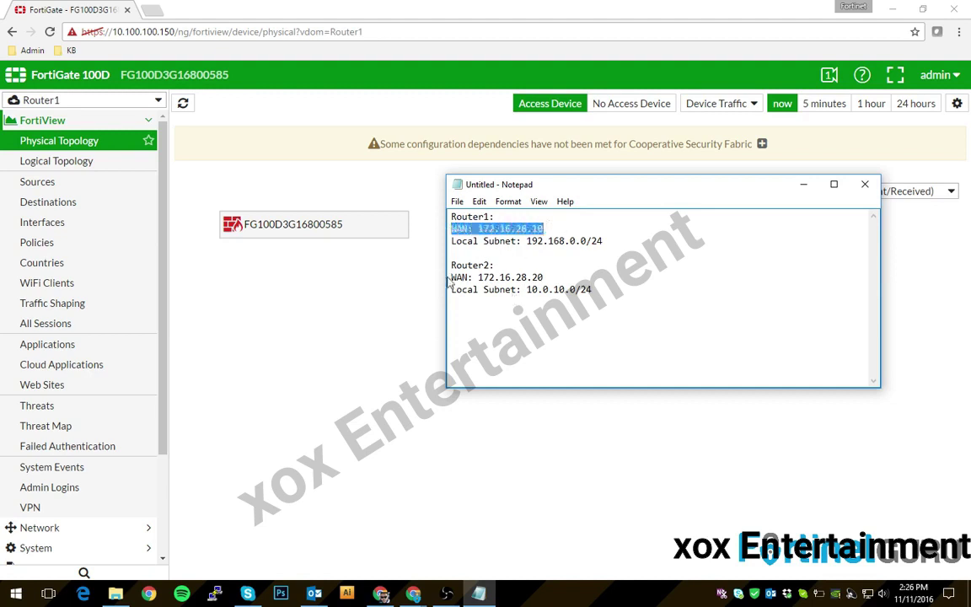
{"action": "left_click_drag", "start_coordinate": [451, 277], "coordinate": [546, 277]}
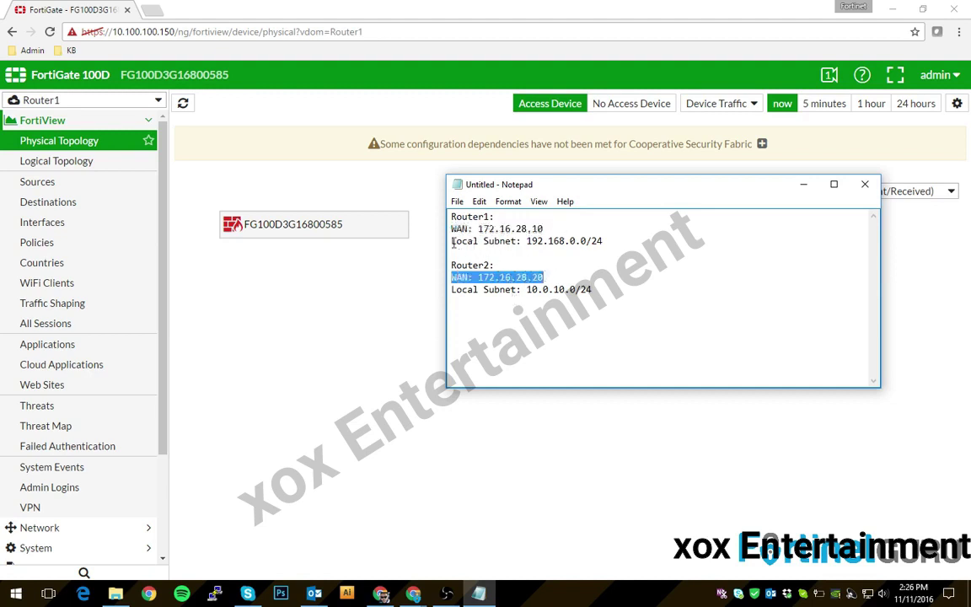
{"action": "left_click_drag", "start_coordinate": [453, 241], "coordinate": [604, 241]}
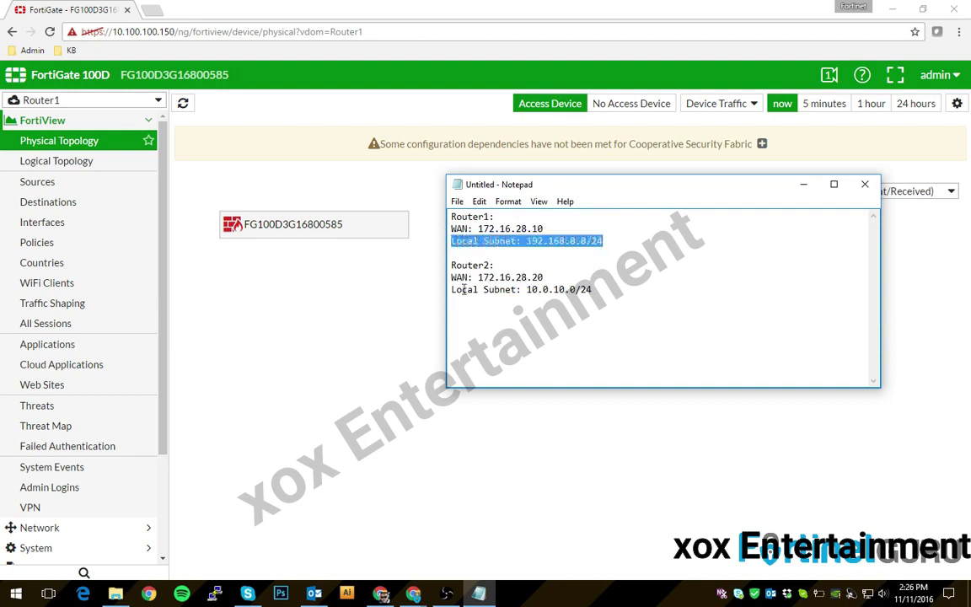
{"action": "left_click_drag", "start_coordinate": [452, 289], "coordinate": [612, 287]}
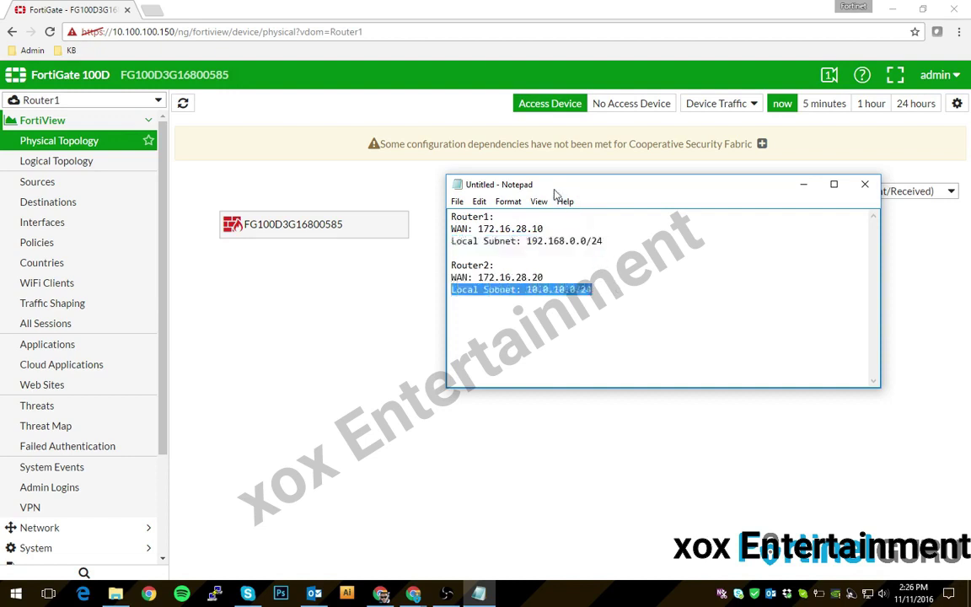
{"action": "left_click", "coordinate": [618, 291]}
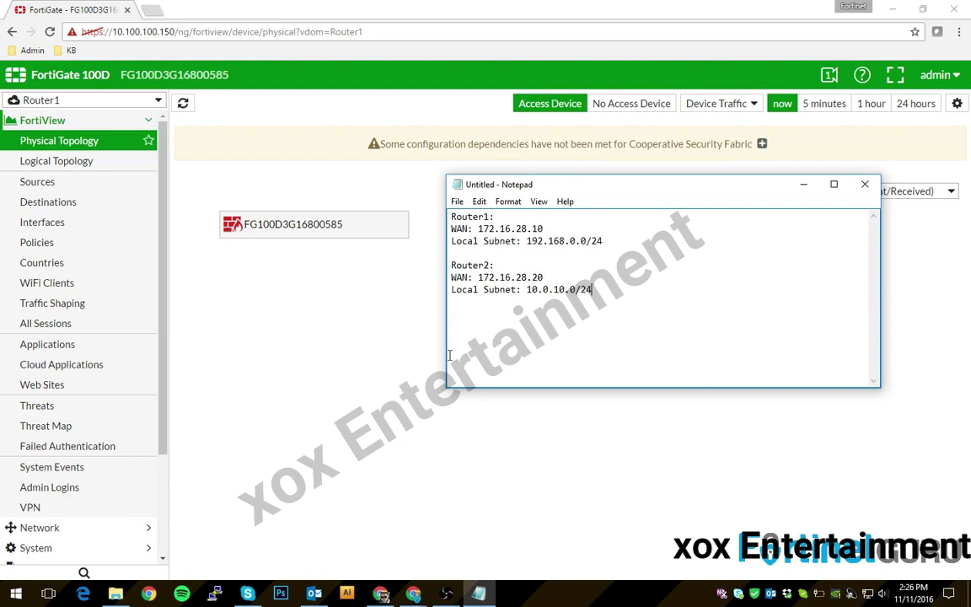
- From VPN > IPsec Tunnels, start a new tunnel using the Custom template
{"action": "left_click", "coordinate": [350, 353]}
{"action": "scroll", "coordinate": [151, 211], "scroll_direction": "down", "scroll_amount": 3}
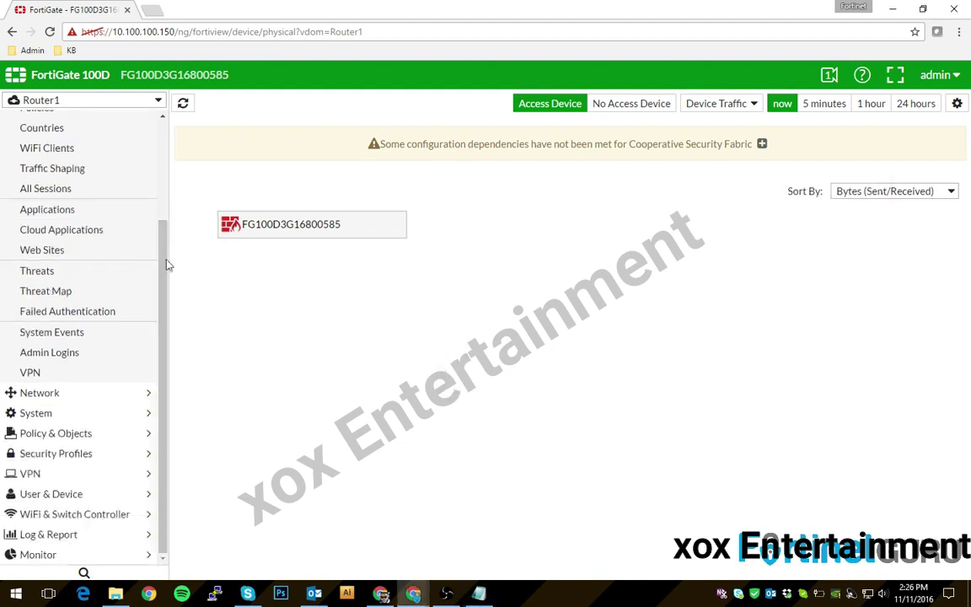
{"action": "scroll", "coordinate": [30, 206], "scroll_direction": "up", "scroll_amount": 3}
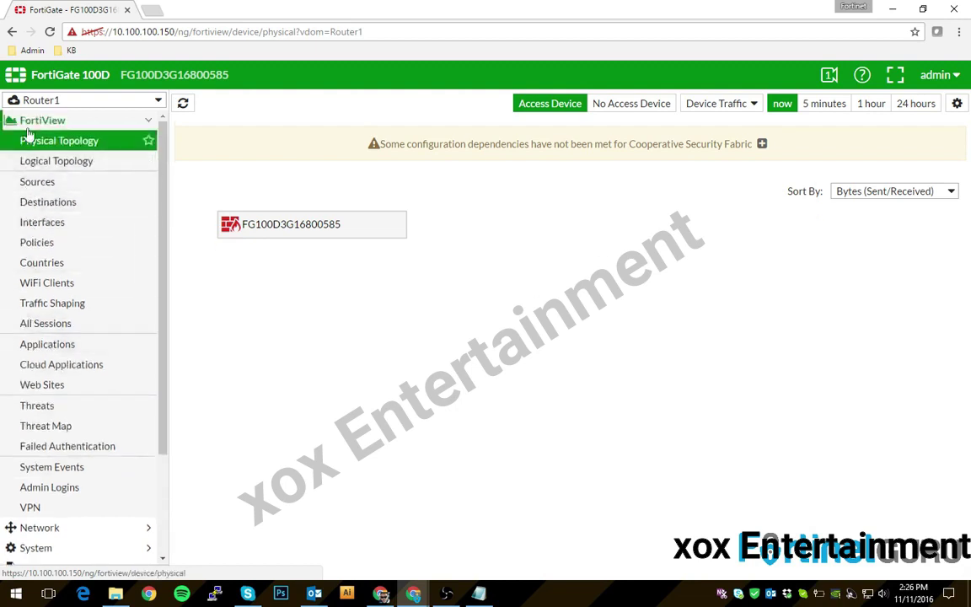
{"action": "left_click", "coordinate": [28, 125]}
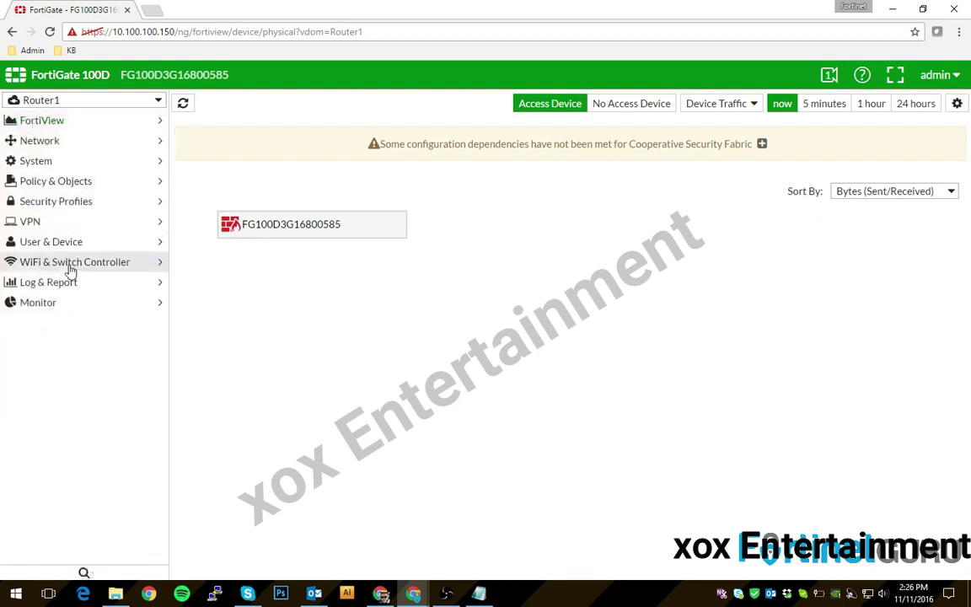
{"action": "left_click", "coordinate": [31, 223]}
{"action": "left_click", "coordinate": [42, 241]}
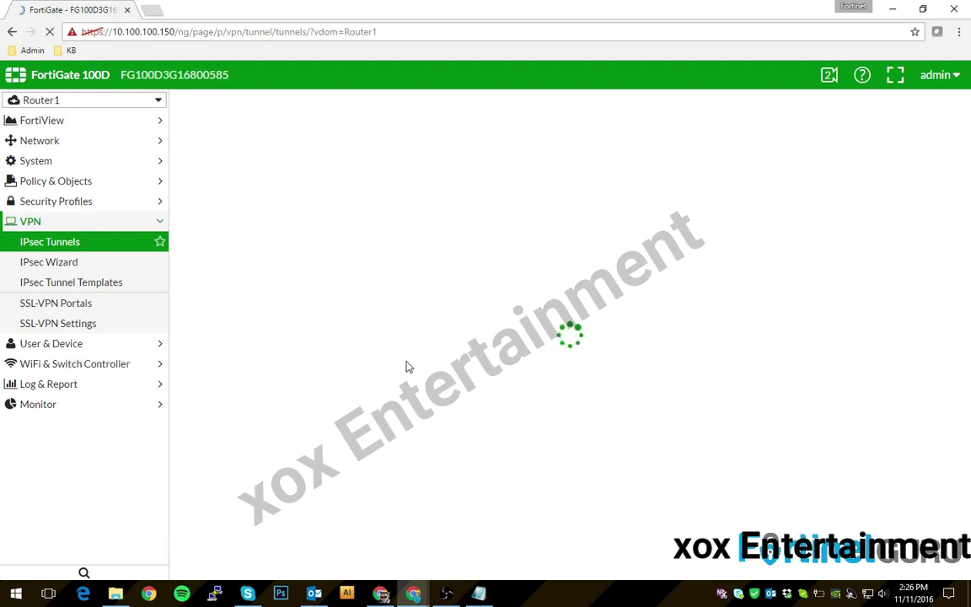
{"action": "left_click", "coordinate": [211, 105]}
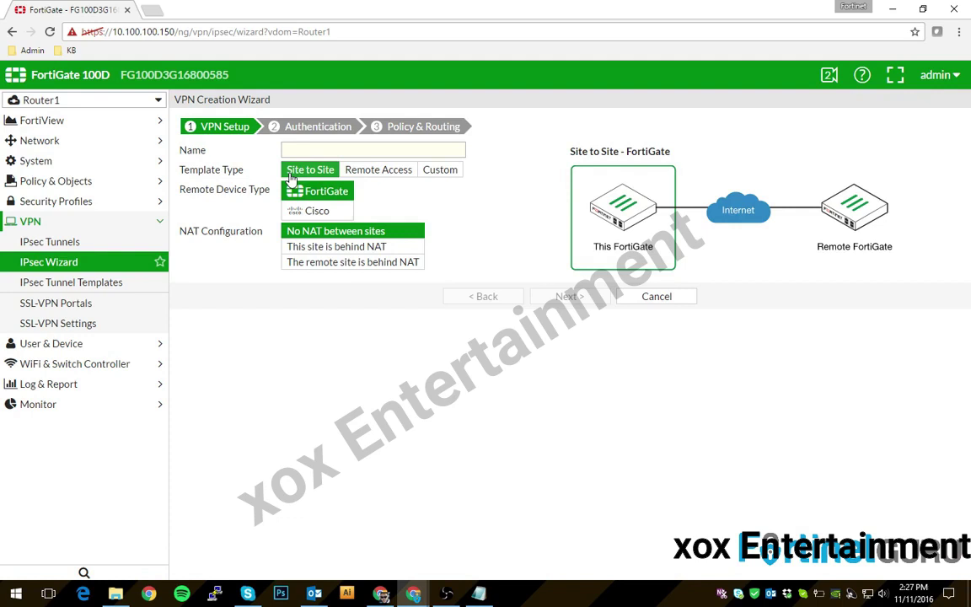
{"action": "left_click", "coordinate": [440, 170]}
- Name the custom tunnel TO_Router2 and continue to its full settings page
{"action": "left_click", "coordinate": [392, 150]}
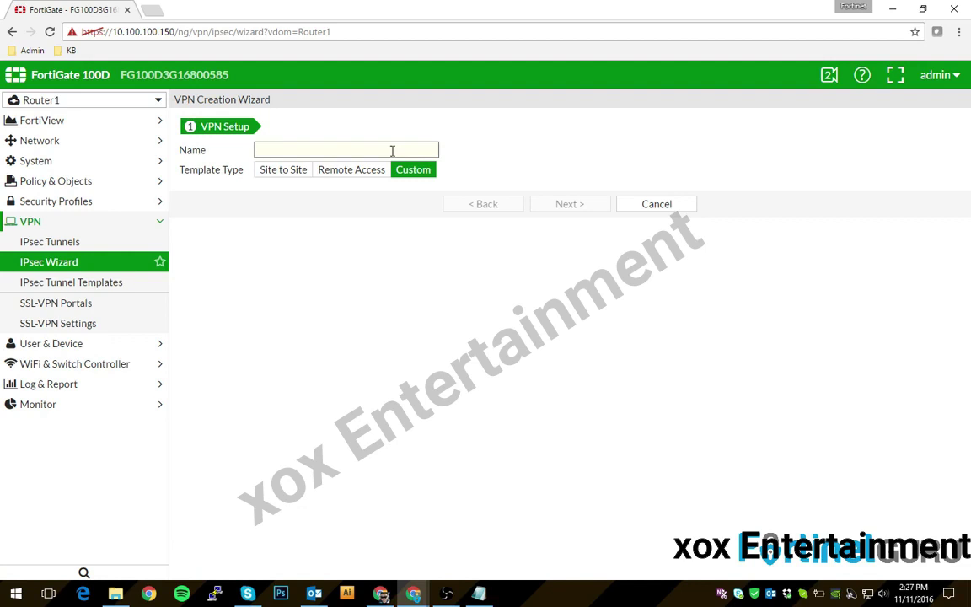
{"action": "type", "text": "TO_Router2"}
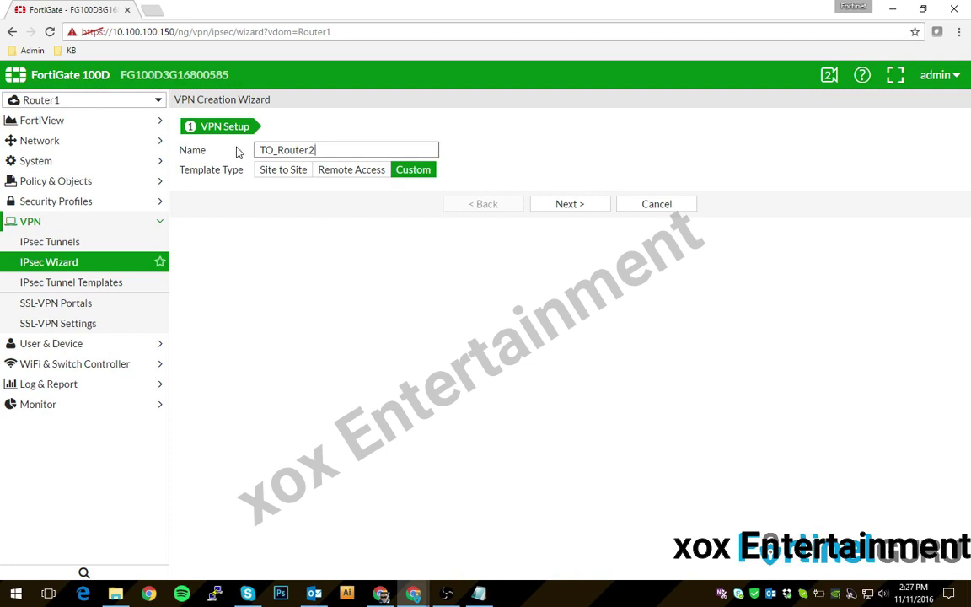
{"action": "left_click", "coordinate": [561, 205]}
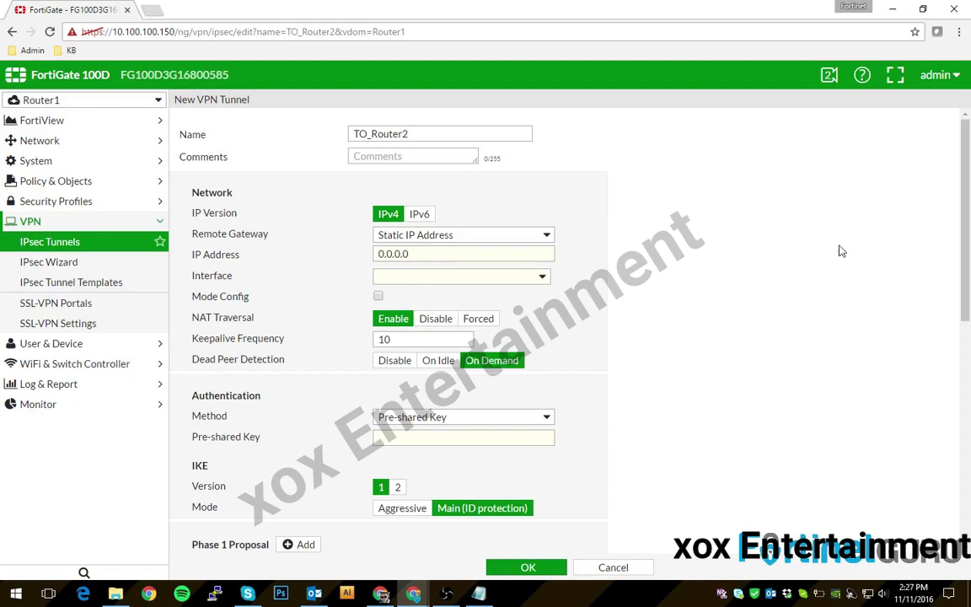
- Set the tunnel's static remote gateway IP to 172.16.28.20
{"action": "scroll", "coordinate": [820, 263], "scroll_direction": "down", "scroll_amount": 2}
{"action": "scroll", "coordinate": [211, 253], "scroll_direction": "up", "scroll_amount": 3}
{"action": "left_click_drag", "start_coordinate": [444, 254], "coordinate": [199, 256]}
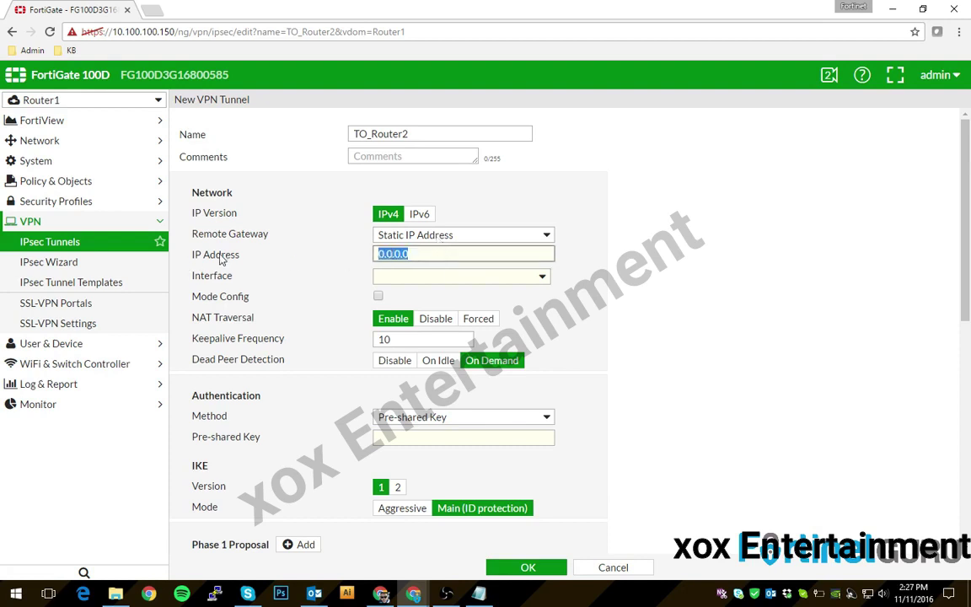
{"action": "type", "text": "172.16.28.20"}
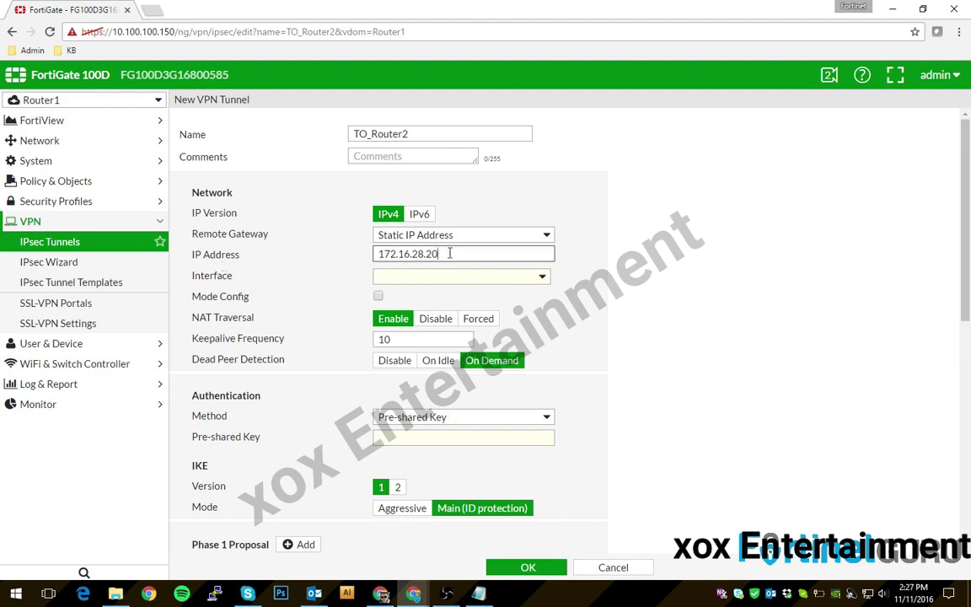
{"action": "key", "text": "Tab"}
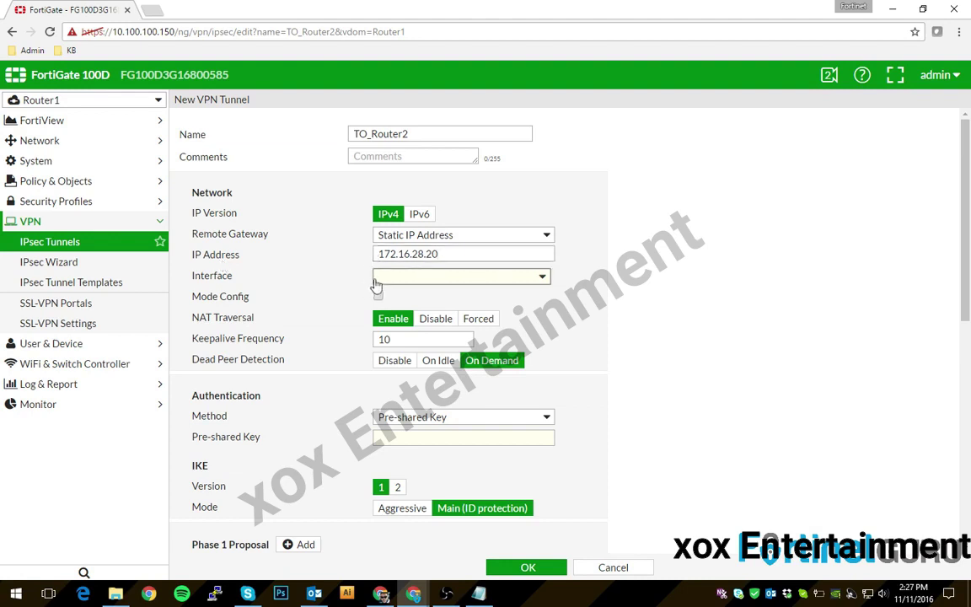
- Select port1 as the tunnel's outgoing interface
{"action": "left_click", "coordinate": [375, 282]}
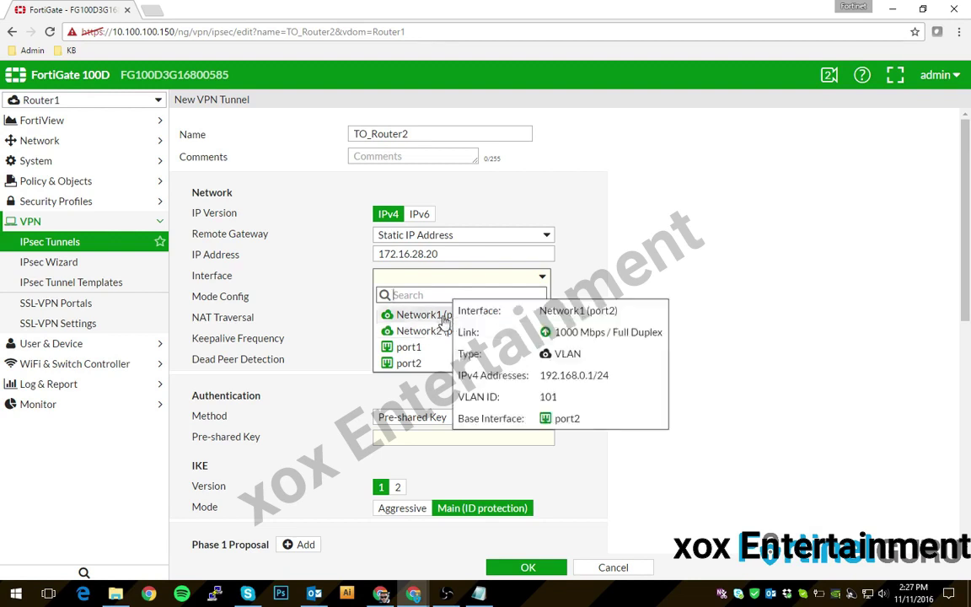
{"action": "left_click", "coordinate": [445, 320]}
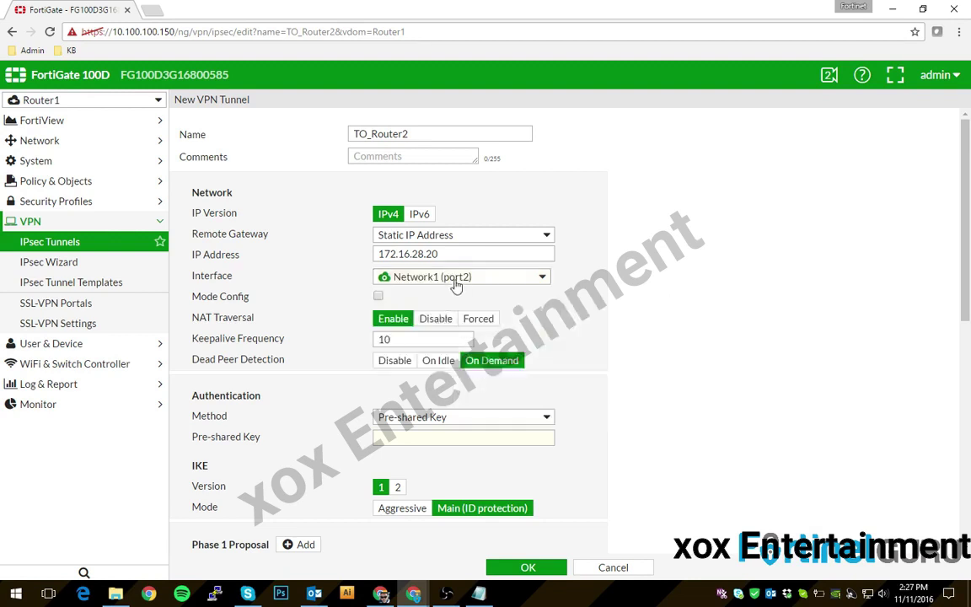
{"action": "left_click", "coordinate": [453, 283]}
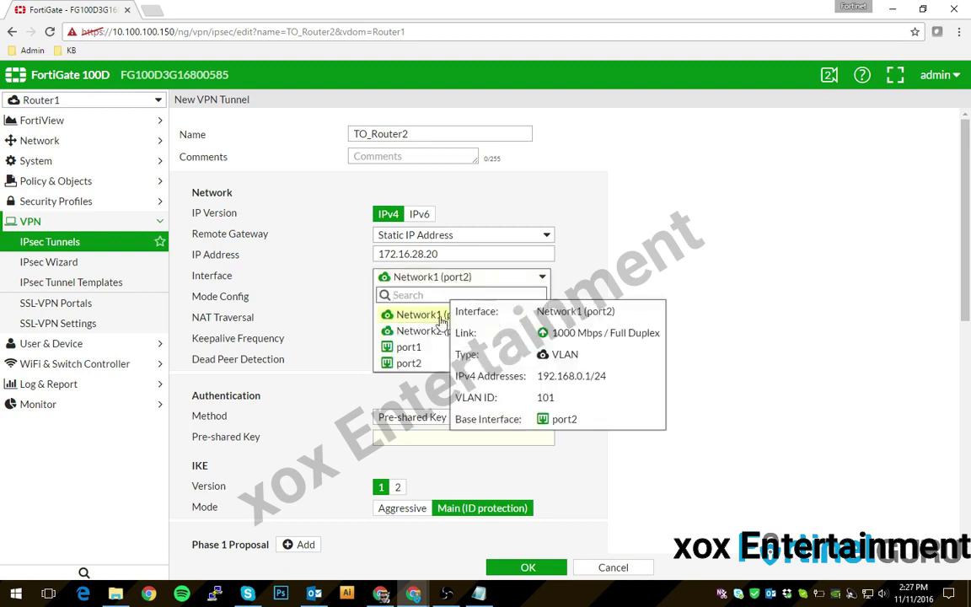
{"action": "left_click", "coordinate": [409, 347]}
{"action": "left_click", "coordinate": [422, 278]}
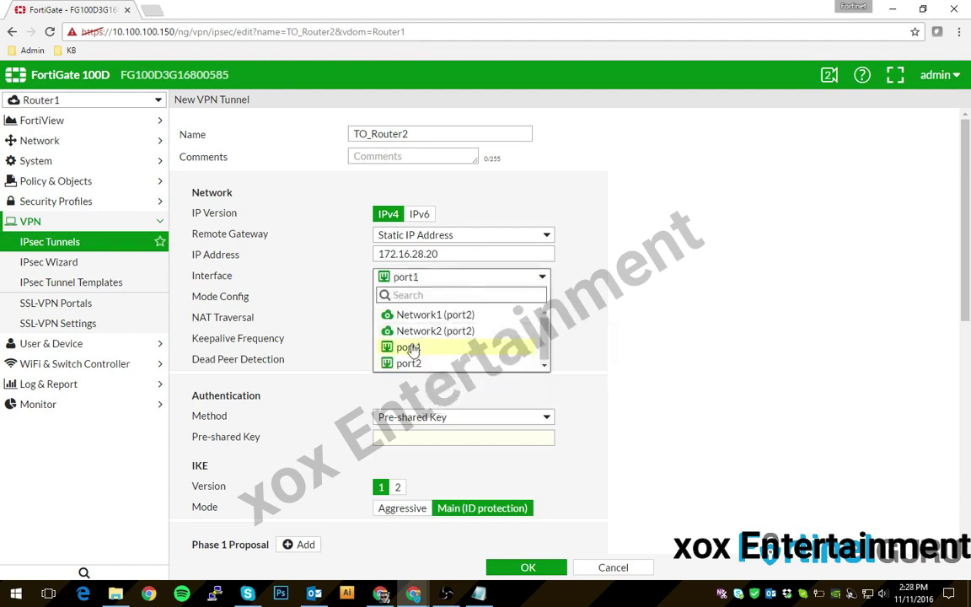
{"action": "mouse_move", "coordinate": [411, 351]}
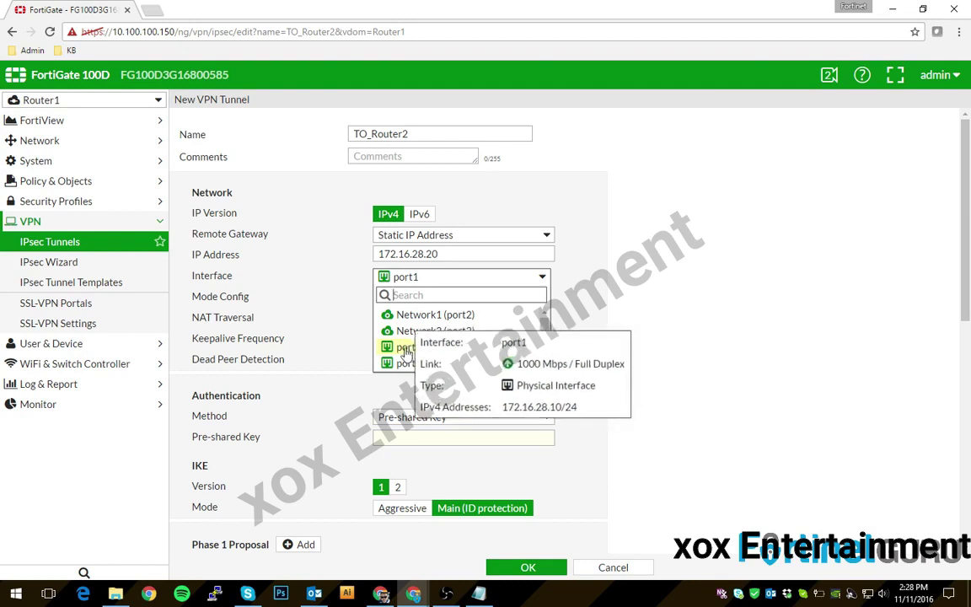
{"action": "left_click", "coordinate": [412, 348]}
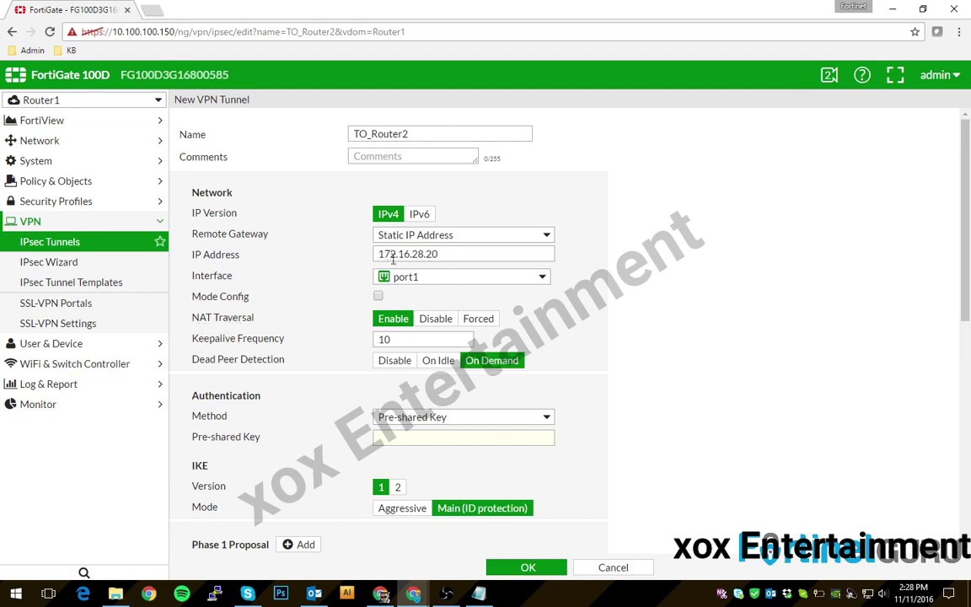
- Disable NAT traversal for the tunnel
{"action": "left_click", "coordinate": [436, 319]}
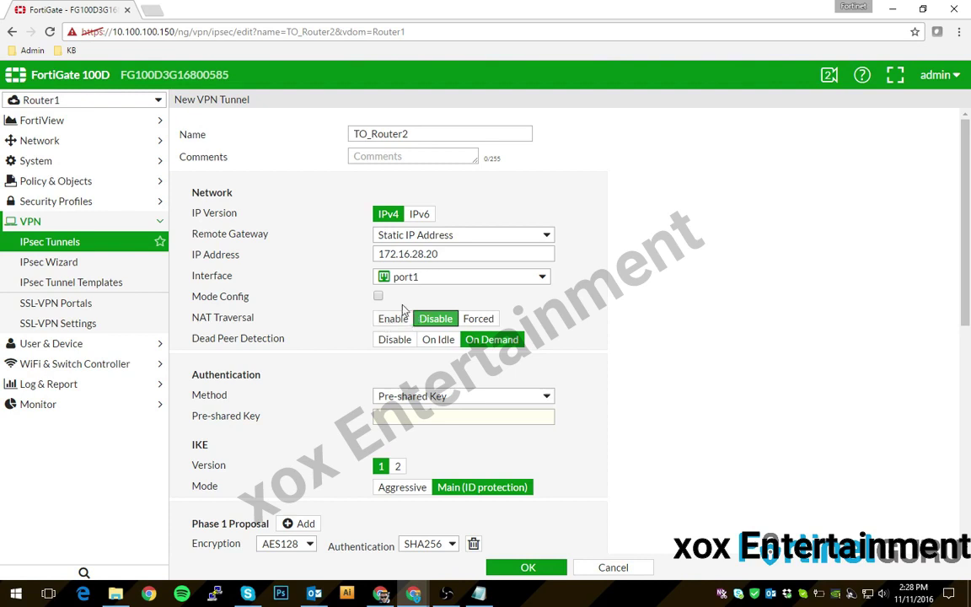
{"action": "left_click", "coordinate": [393, 321]}
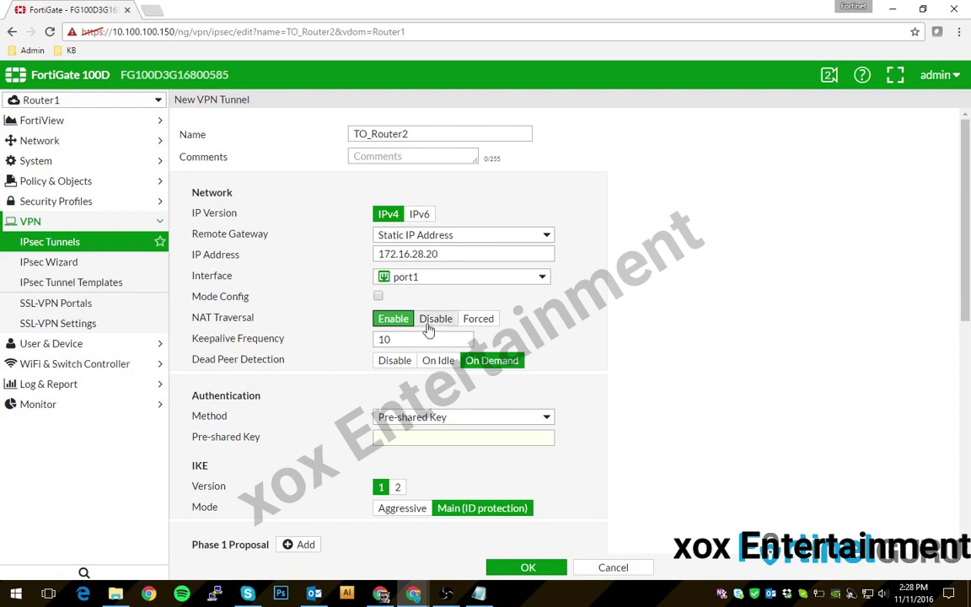
{"action": "left_click", "coordinate": [435, 318]}
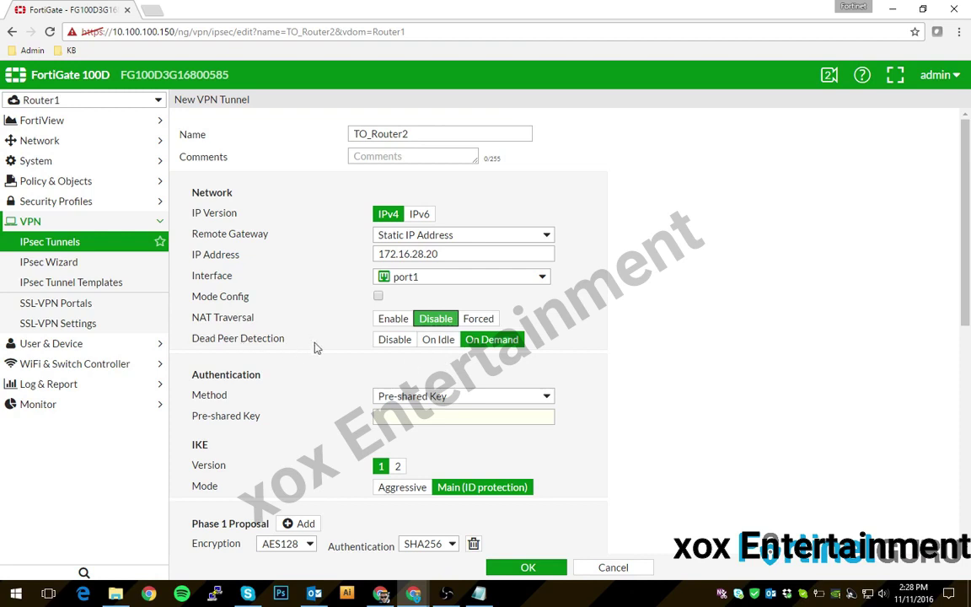
- Enter the tunnel's pre-shared key and reveal it in plain text
{"action": "scroll", "coordinate": [363, 330], "scroll_direction": "down", "scroll_amount": 5}
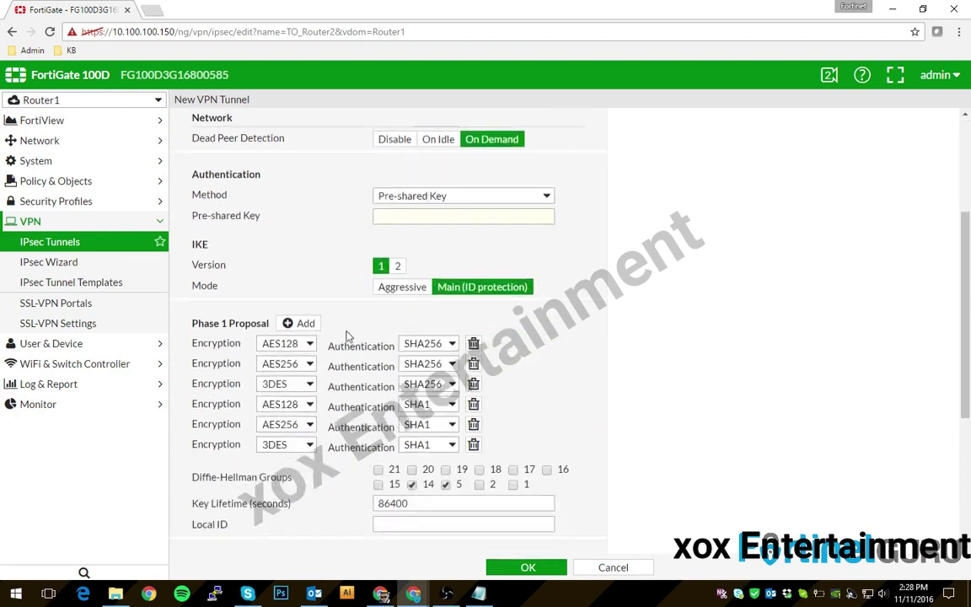
{"action": "left_click", "coordinate": [412, 216]}
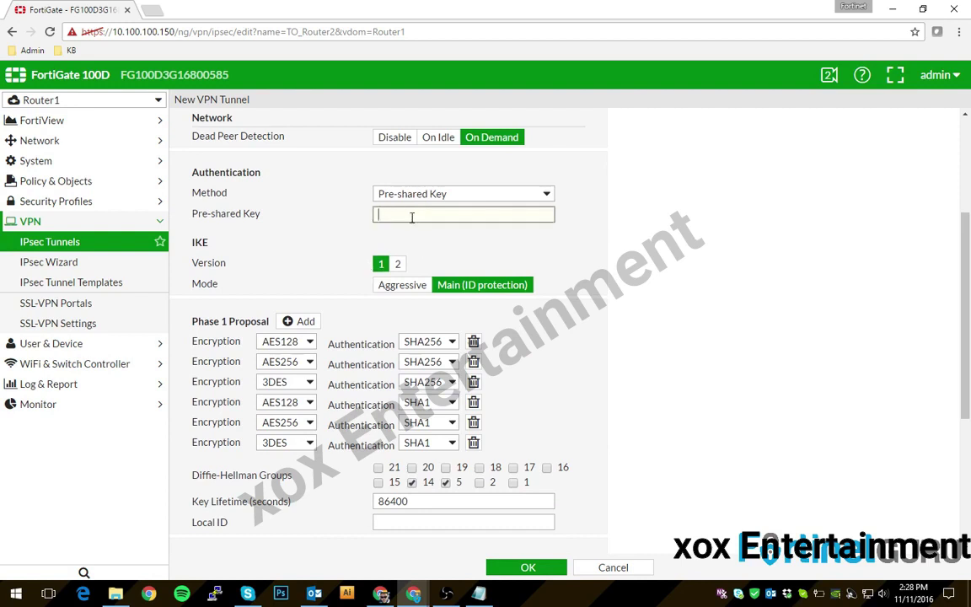
{"action": "type", "text": "fassw"}
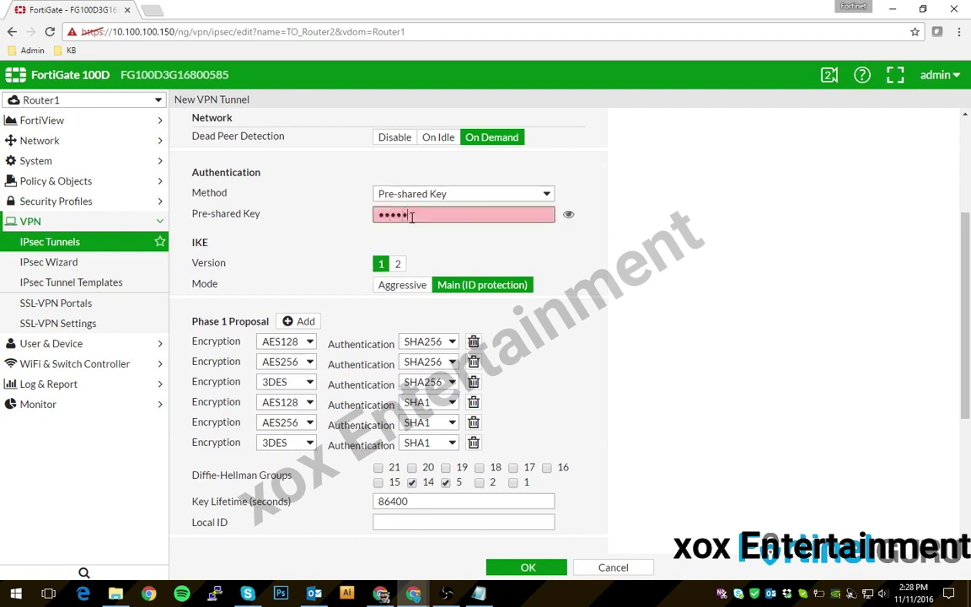
{"action": "type", "text": "ord"}
{"action": "left_click", "coordinate": [569, 216]}
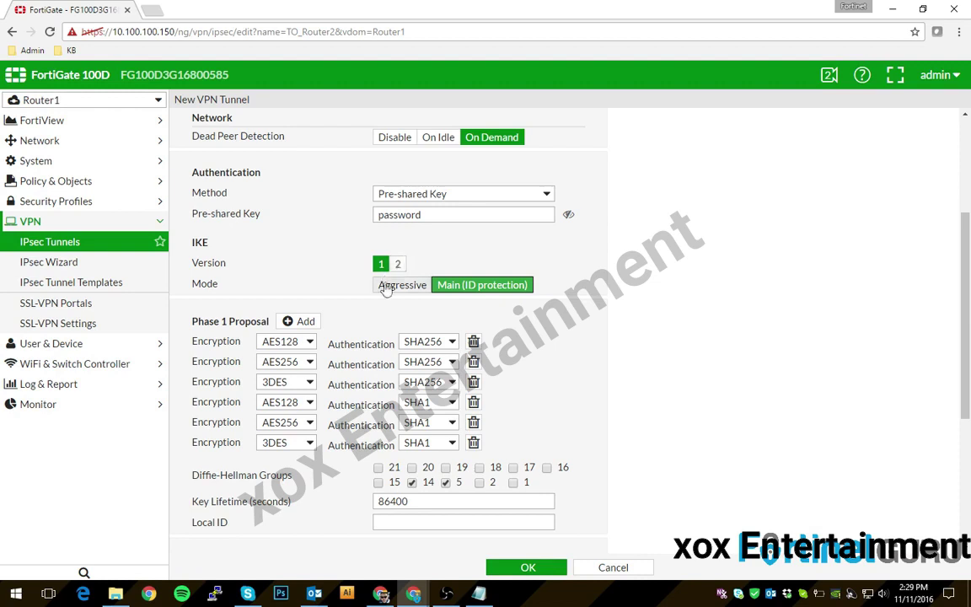
- Delete the extra Phase 1 proposals, leaving only one
{"action": "left_click", "coordinate": [474, 343]}
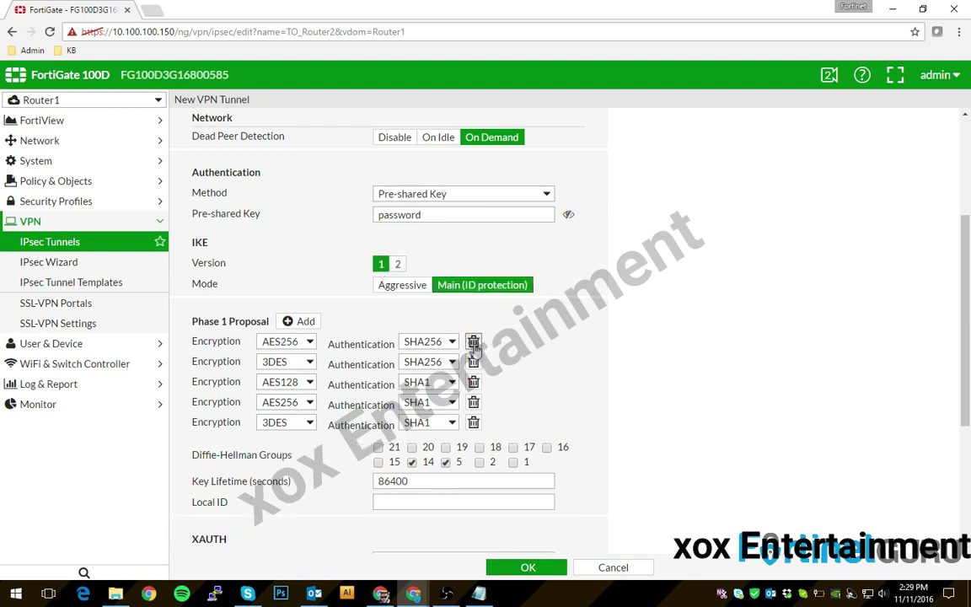
{"action": "left_click", "coordinate": [474, 343]}
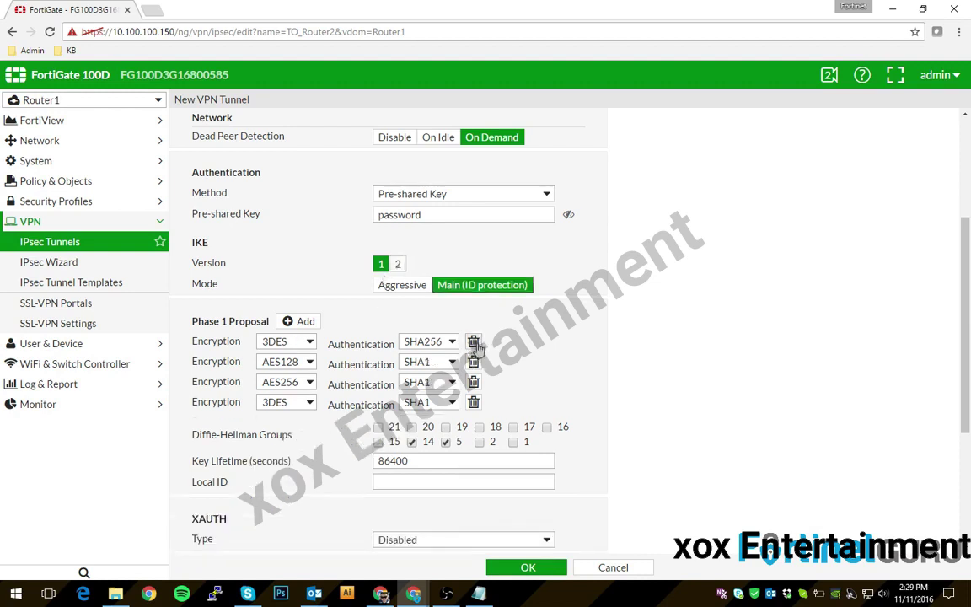
{"action": "left_click", "coordinate": [474, 344]}
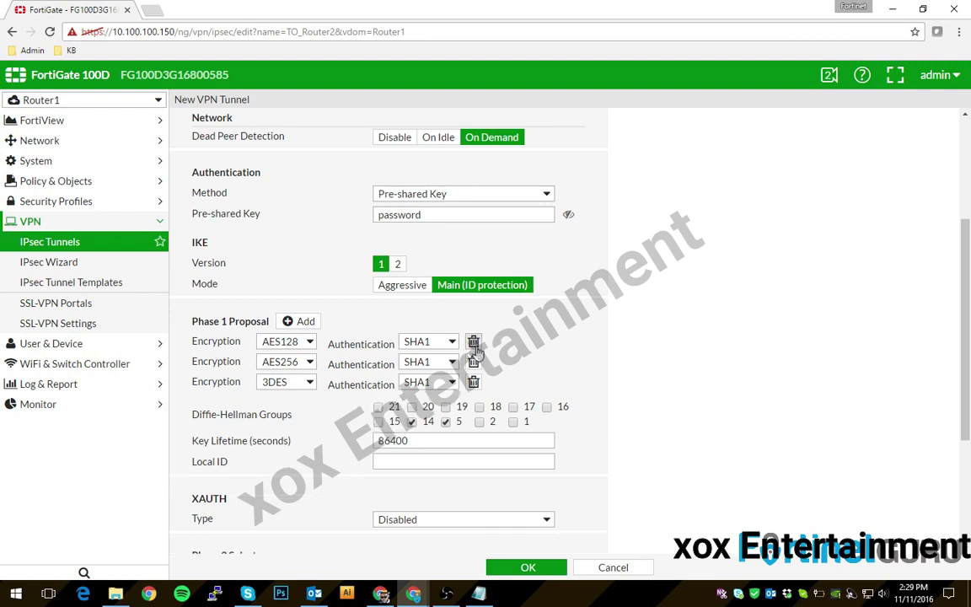
{"action": "left_click", "coordinate": [473, 344]}
{"action": "left_click", "coordinate": [474, 344]}
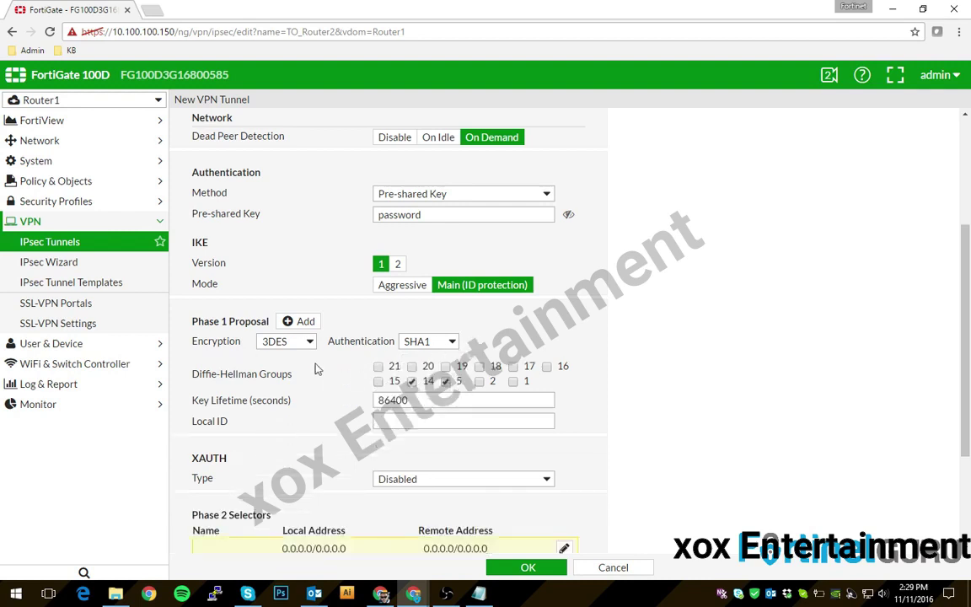
- Set the remaining proposal to AES256 with SHA512 and uncheck Diffie-Hellman group 5
{"action": "left_click", "coordinate": [286, 342]}
{"action": "left_click", "coordinate": [278, 404]}
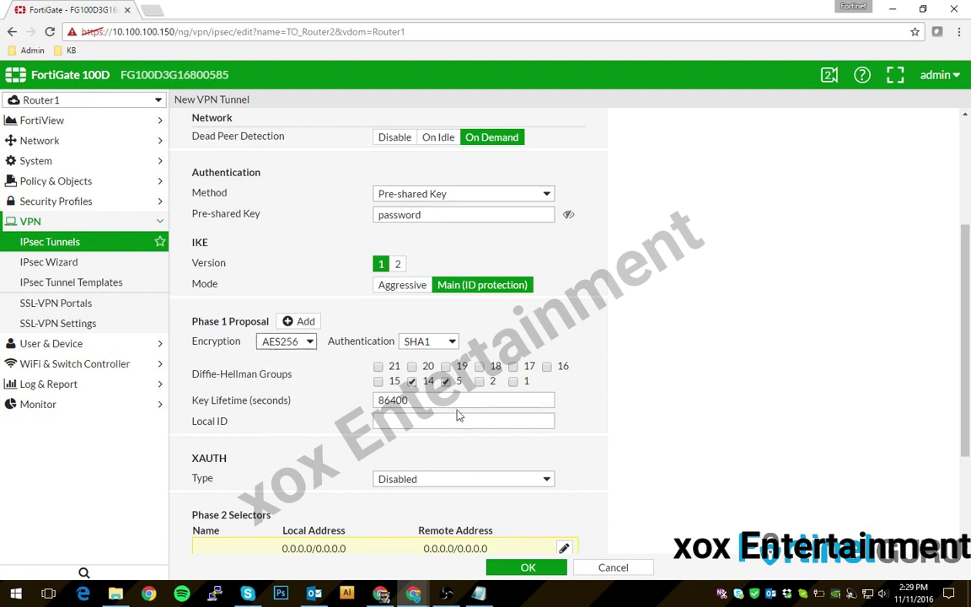
{"action": "left_click", "coordinate": [424, 341]}
{"action": "left_click", "coordinate": [418, 406]}
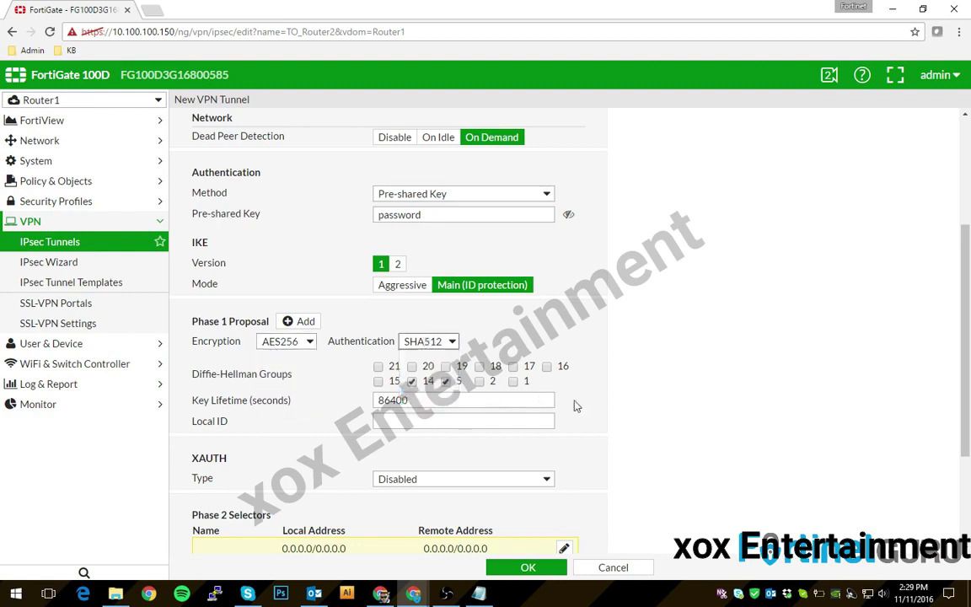
{"action": "left_click", "coordinate": [446, 382]}
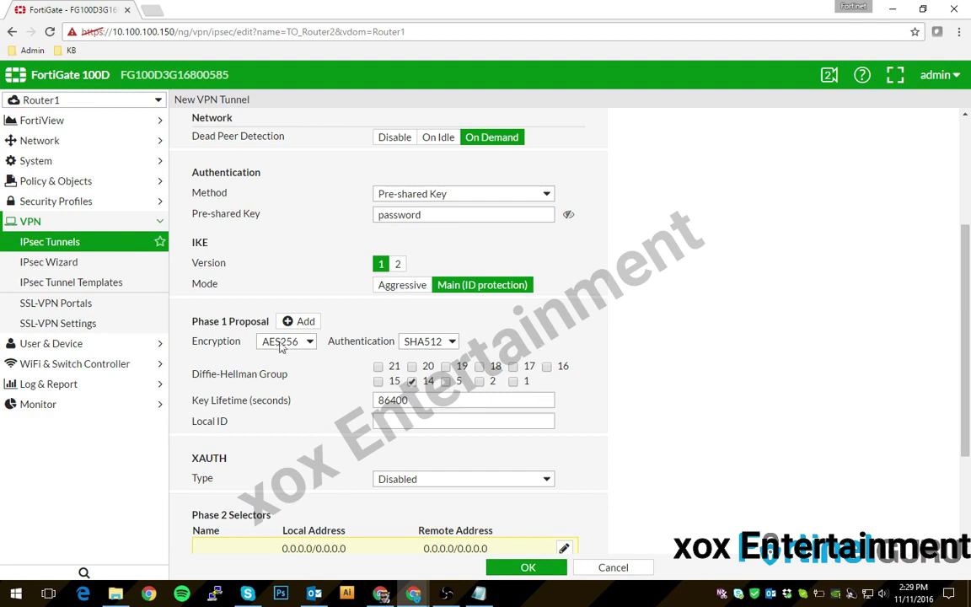
{"action": "scroll", "coordinate": [286, 338], "scroll_direction": "down", "scroll_amount": 3}
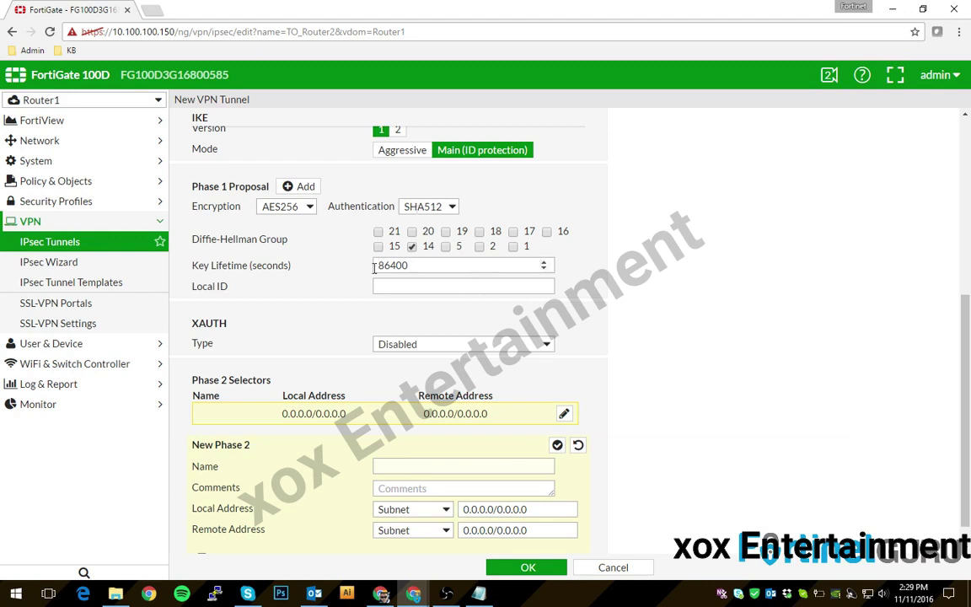
{"action": "double_click", "coordinate": [429, 264]}
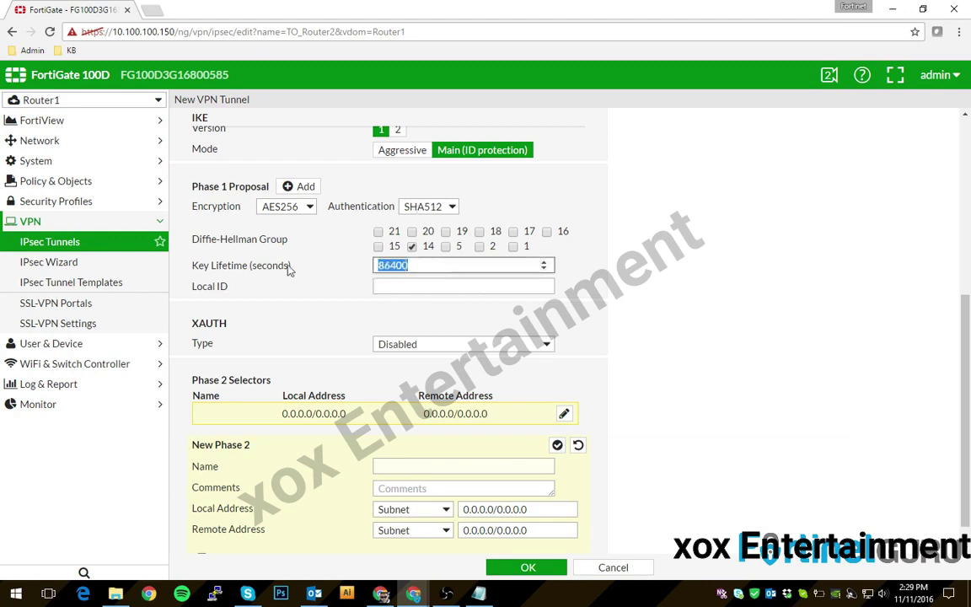
{"action": "left_click", "coordinate": [420, 271]}
{"action": "scroll", "coordinate": [354, 287], "scroll_direction": "down", "scroll_amount": 1}
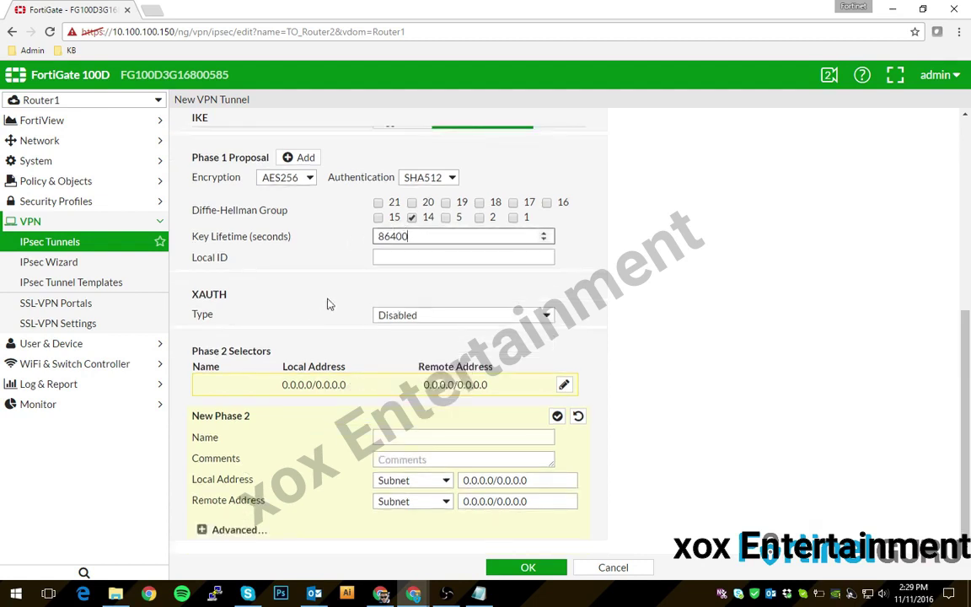
{"action": "scroll", "coordinate": [333, 253], "scroll_direction": "up", "scroll_amount": 3}
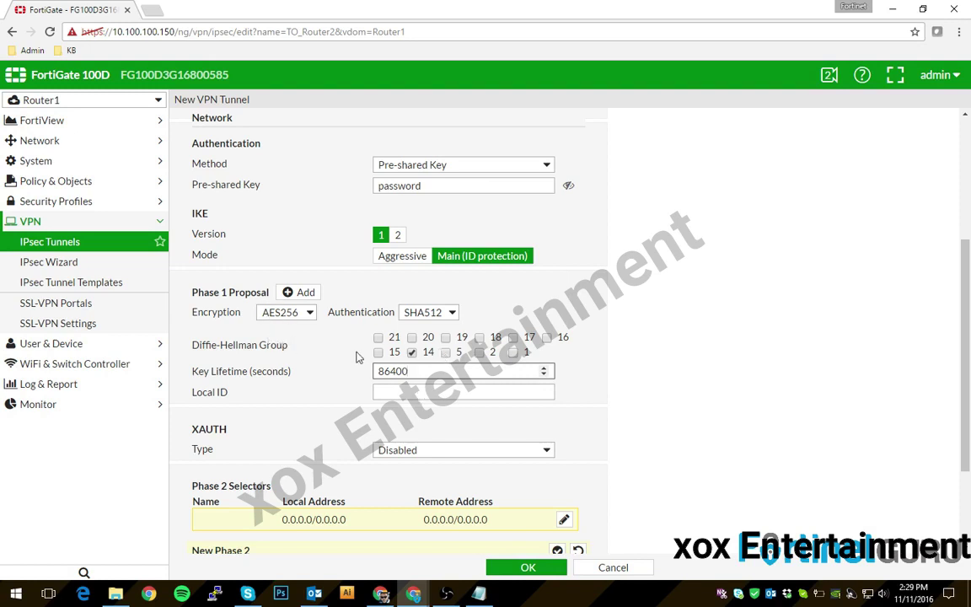
{"action": "scroll", "coordinate": [634, 334], "scroll_direction": "down", "scroll_amount": 2}
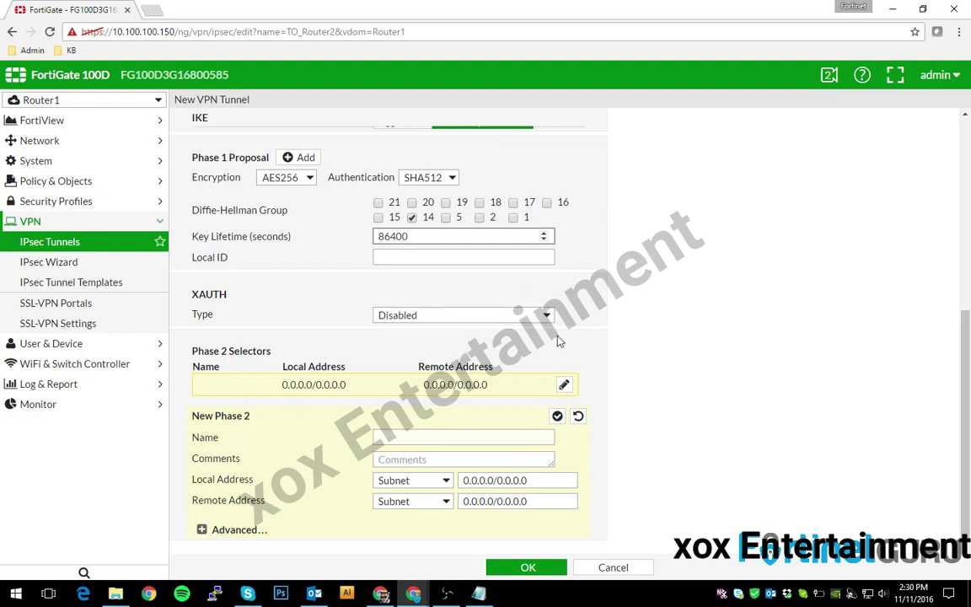
{"action": "scroll", "coordinate": [548, 351], "scroll_direction": "up", "scroll_amount": 1}
{"action": "scroll", "coordinate": [475, 407], "scroll_direction": "down", "scroll_amount": 1}
- Enter selector name TO_ROUTER2_P2, local address 192.168.0.0/24 and remote address 10.0.10.0/24
{"action": "left_click", "coordinate": [385, 436]}
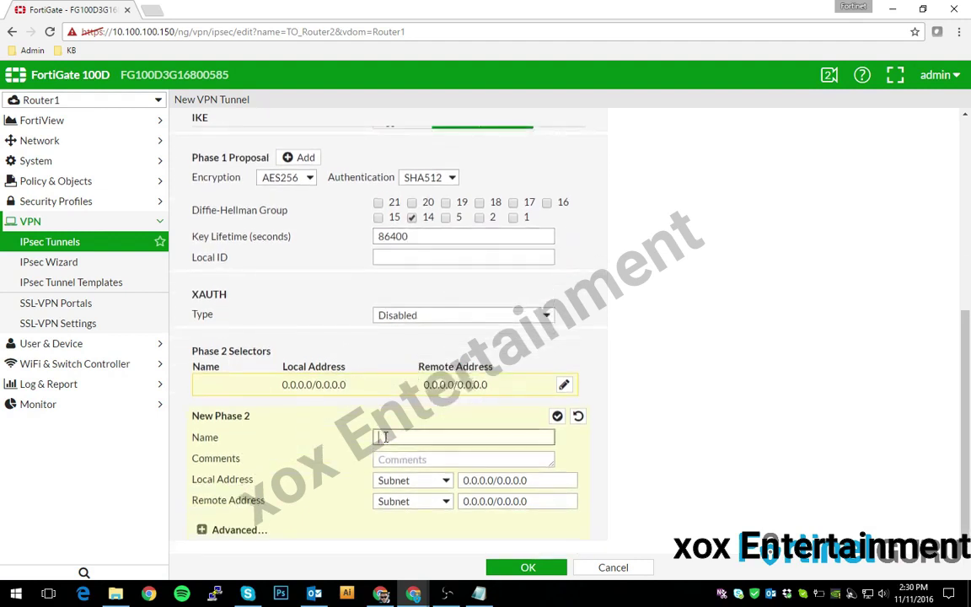
{"action": "type", "text": "TO_ROUTER2"}
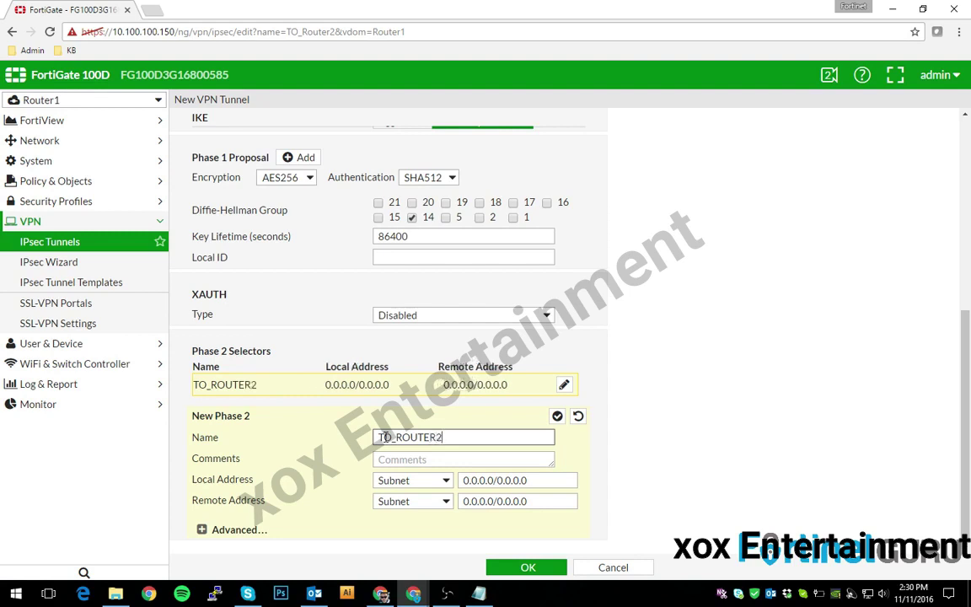
{"action": "type", "text": "_P2"}
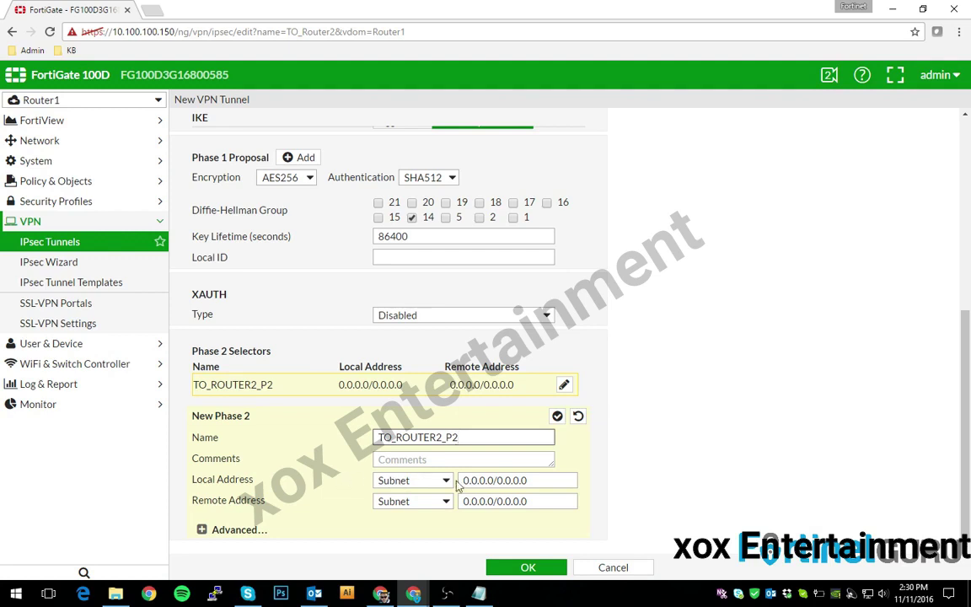
{"action": "left_click_drag", "start_coordinate": [460, 480], "coordinate": [733, 481]}
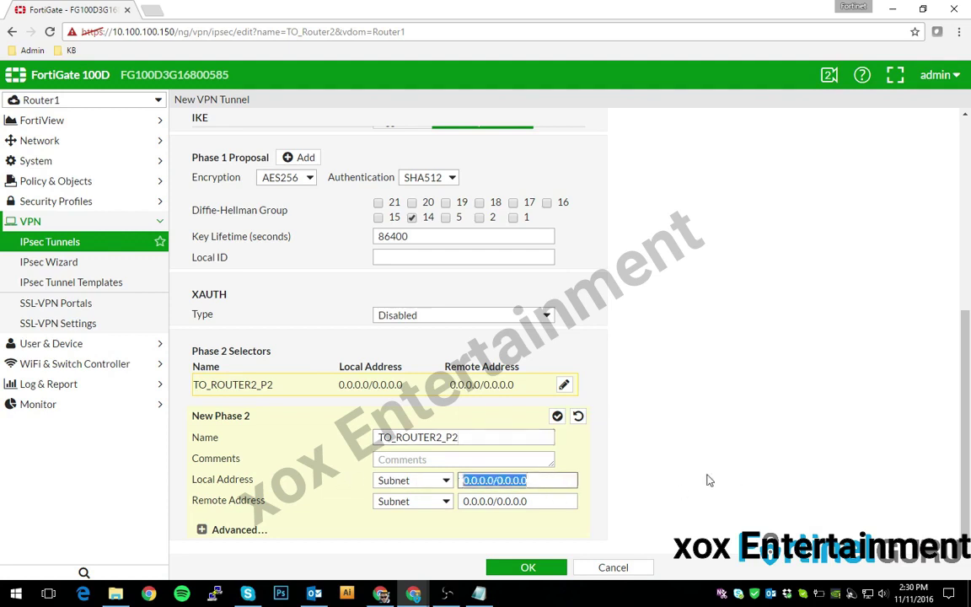
{"action": "type", "text": "192.168.0"}
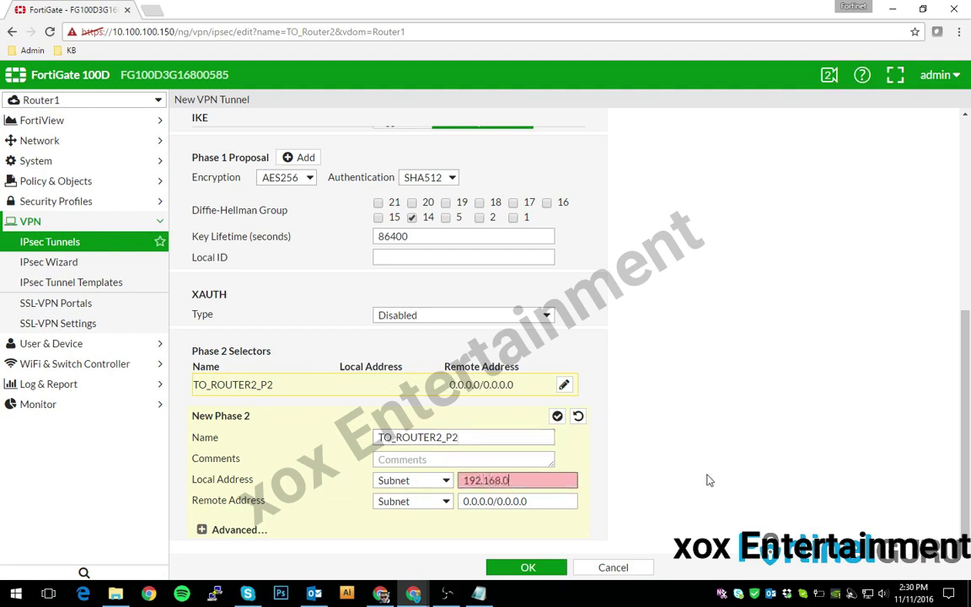
{"action": "type", "text": ".0/4"}
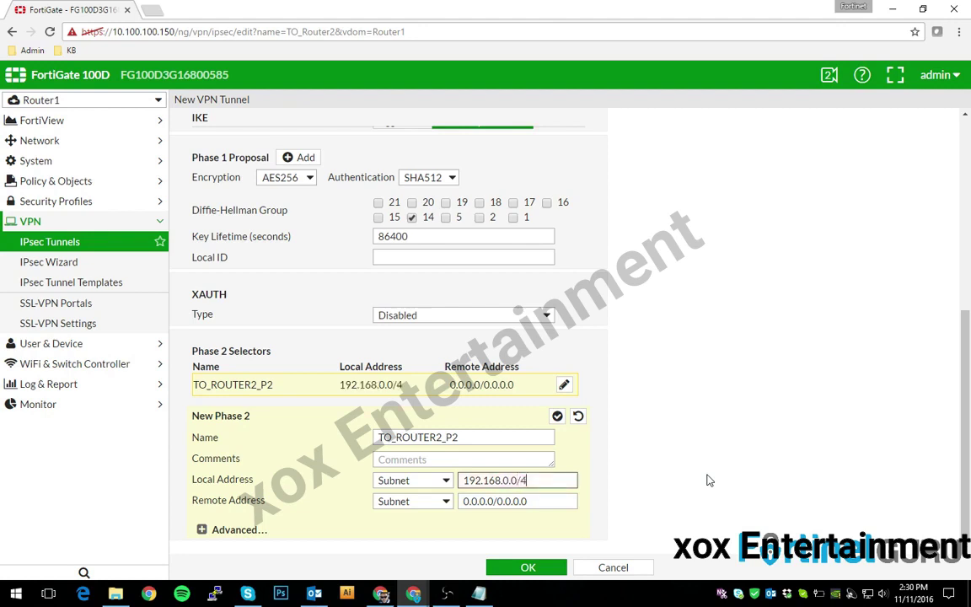
{"action": "key", "text": "BackSpace"}
{"action": "type", "text": "24"}
{"action": "left_click_drag", "start_coordinate": [576, 502], "coordinate": [462, 502]}
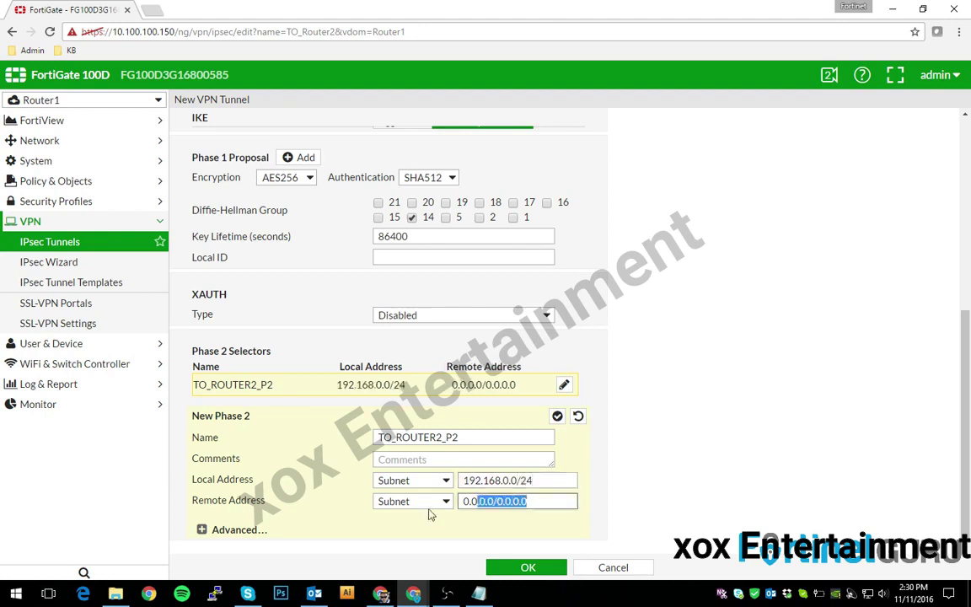
{"action": "type", "text": "10.0.10"}
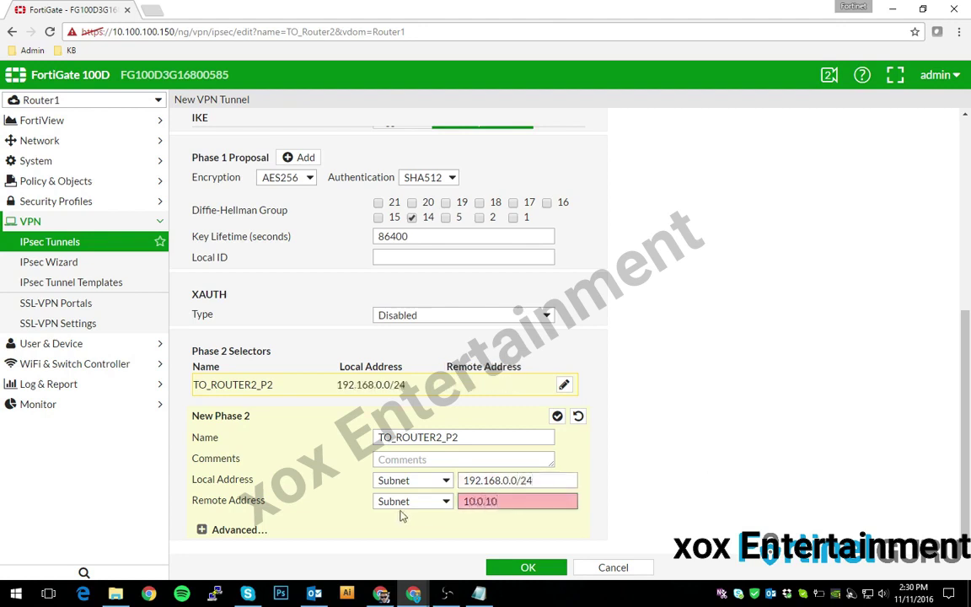
{"action": "type", "text": ".0/24"}
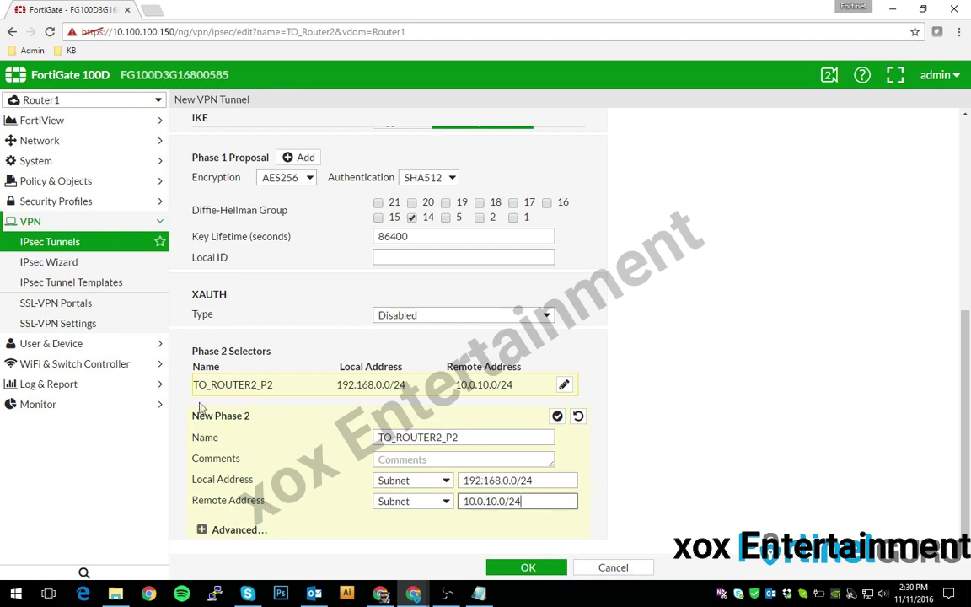
{"action": "left_click", "coordinate": [236, 542]}
- Show the advanced Phase 2 settings and delete extra proposals down to one
{"action": "left_click", "coordinate": [201, 530]}
{"action": "scroll", "coordinate": [253, 489], "scroll_direction": "down", "scroll_amount": 5}
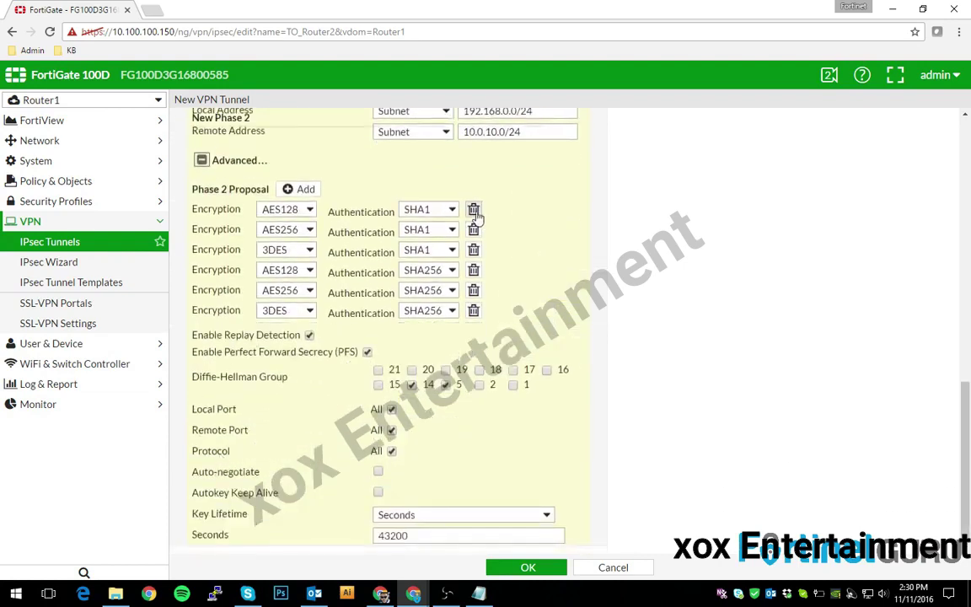
{"action": "left_click", "coordinate": [475, 311]}
{"action": "left_click", "coordinate": [475, 311]}
{"action": "left_click", "coordinate": [474, 309]}
{"action": "left_click", "coordinate": [474, 309]}
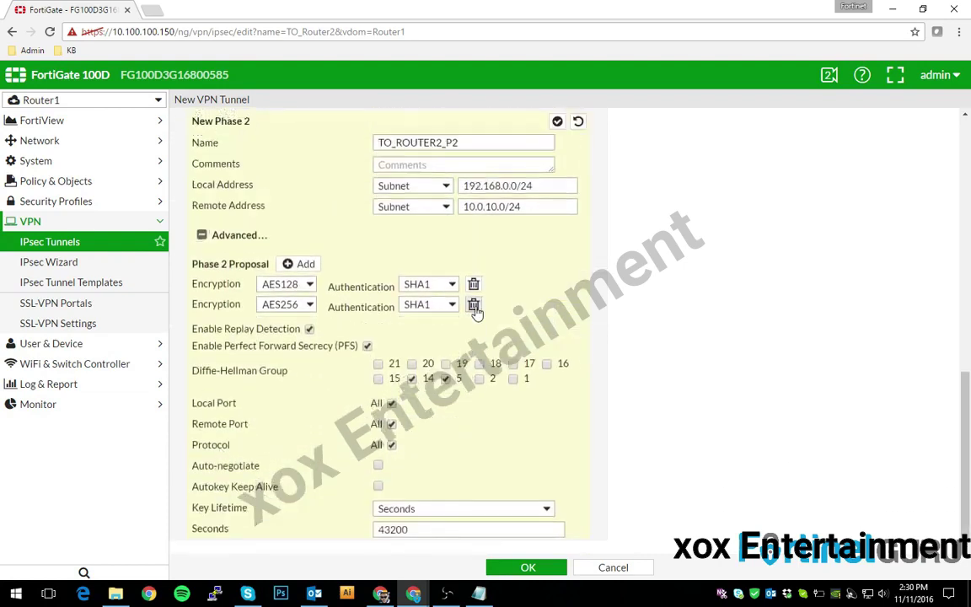
{"action": "left_click", "coordinate": [473, 311]}
{"action": "left_click", "coordinate": [428, 304]}
- Set the Phase 2 proposal to AES256/SHA512, enable auto-negotiate, and save the tunnel
{"action": "left_click", "coordinate": [423, 384]}
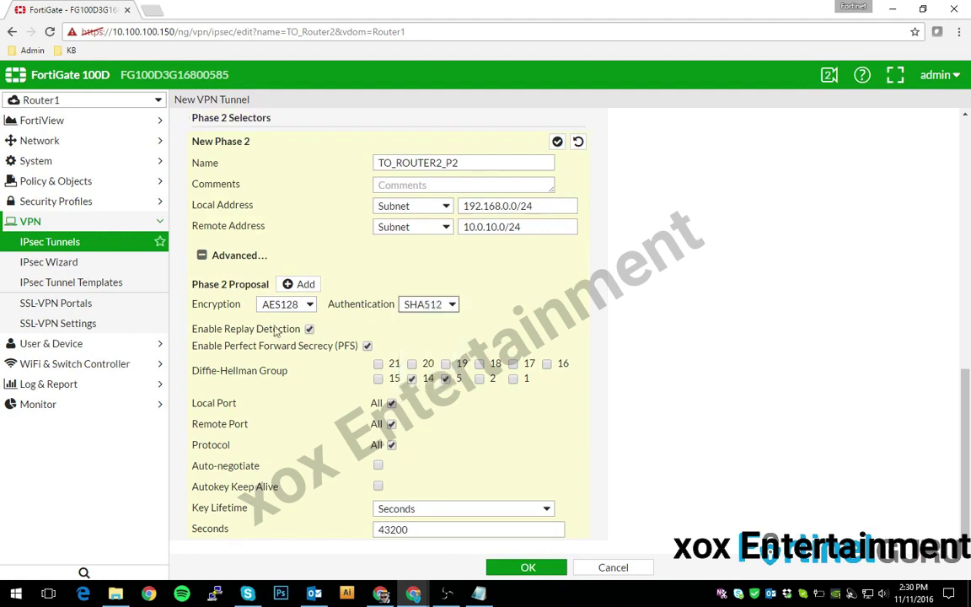
{"action": "left_click", "coordinate": [282, 305]}
{"action": "left_click", "coordinate": [287, 396]}
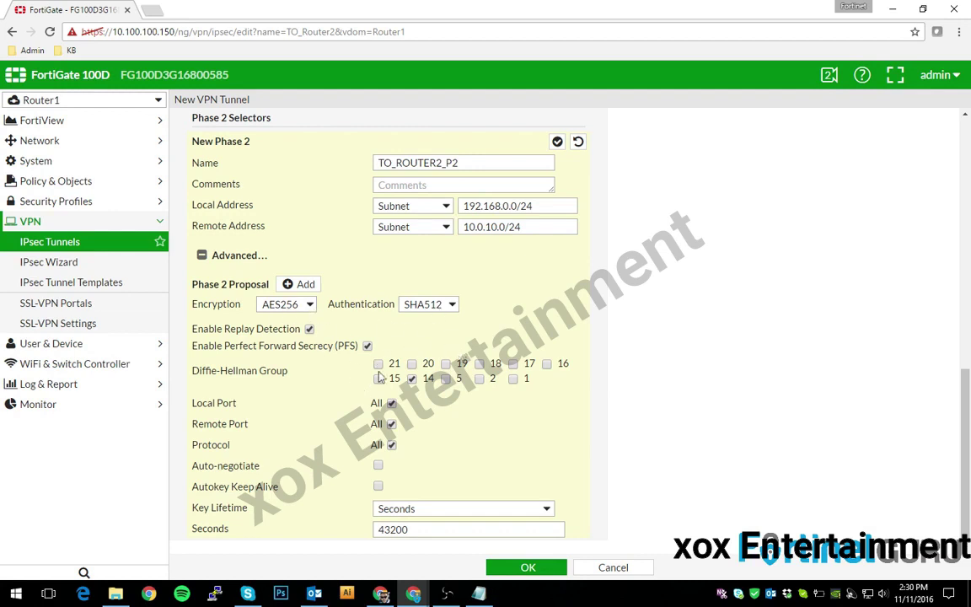
{"action": "left_click", "coordinate": [379, 466]}
{"action": "left_click", "coordinate": [524, 568]}
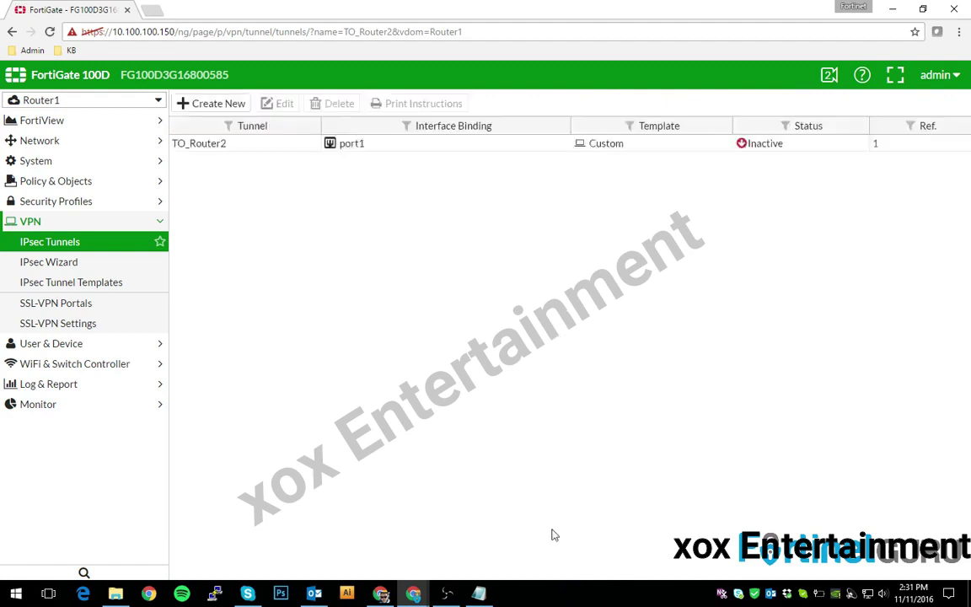
- Create and save a static route with destination 10.0.10.0/24 and device TO_Router2
{"action": "left_click", "coordinate": [27, 139]}
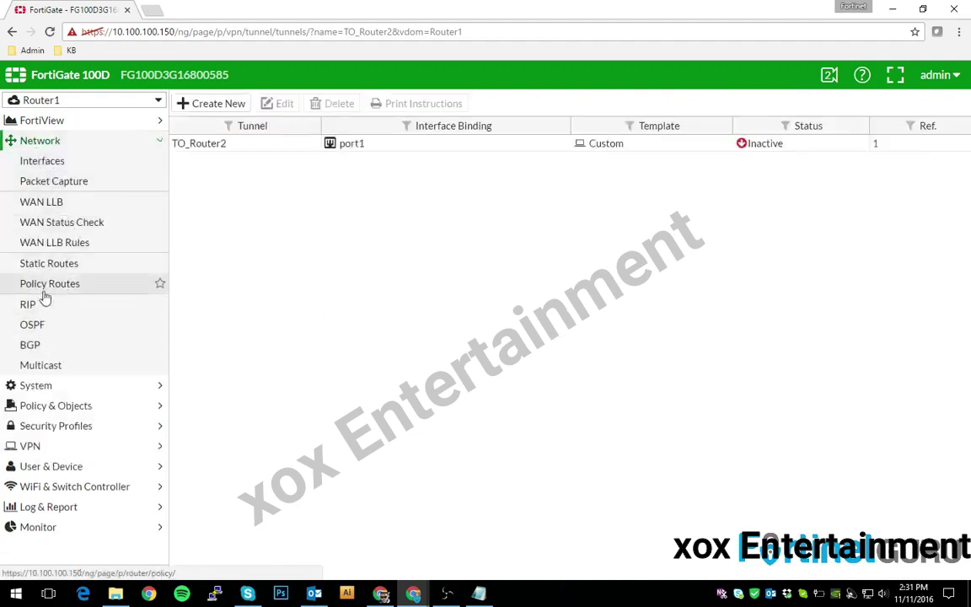
{"action": "left_click", "coordinate": [42, 265]}
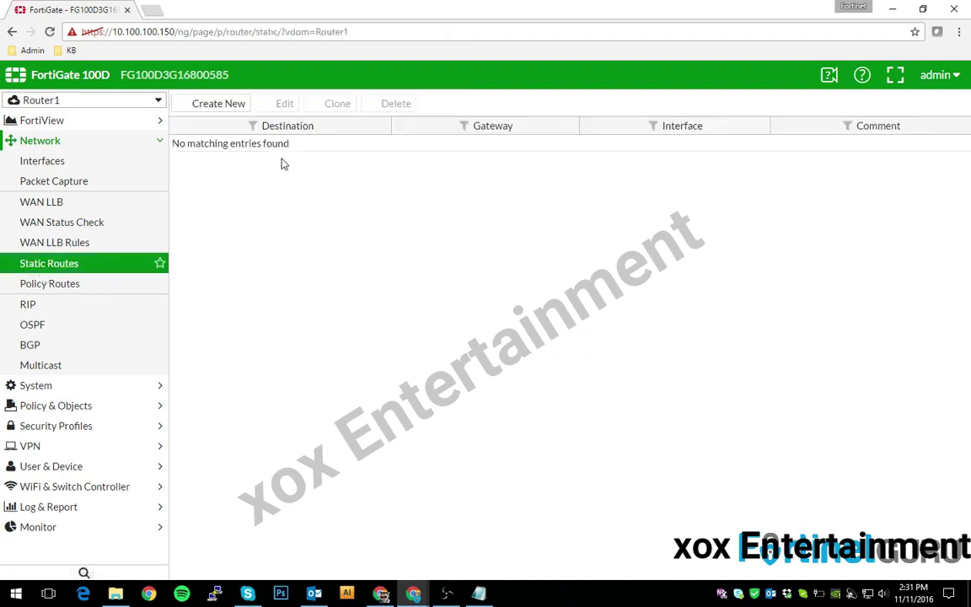
{"action": "left_click", "coordinate": [204, 104]}
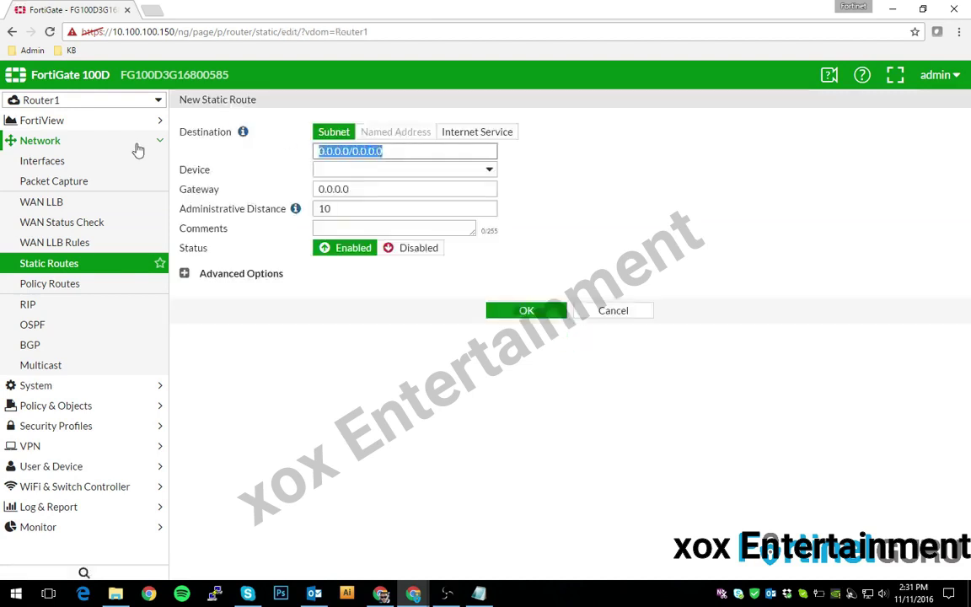
{"action": "type", "text": "10.0.10.0"}
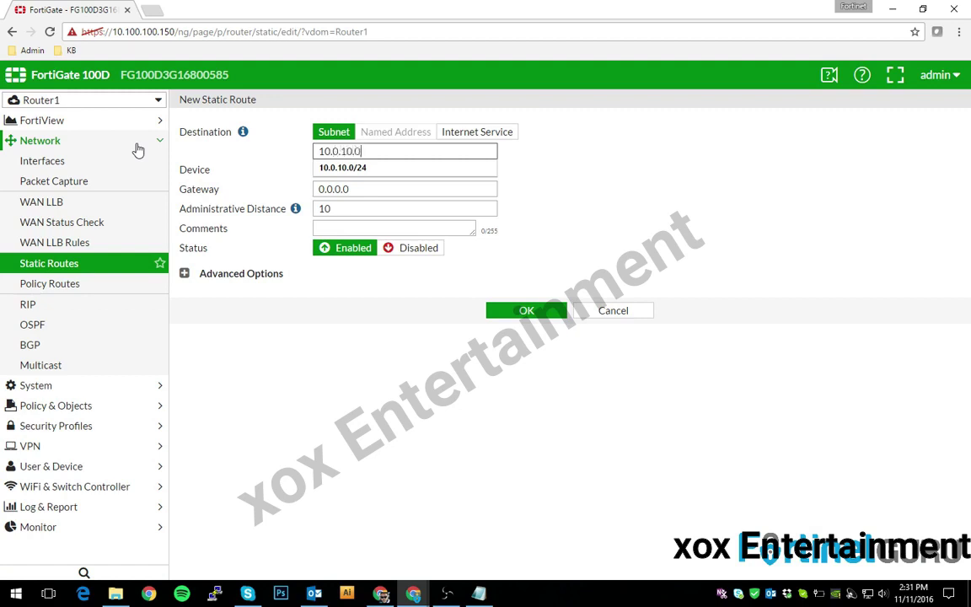
{"action": "type", "text": "/24"}
{"action": "left_click", "coordinate": [354, 170]}
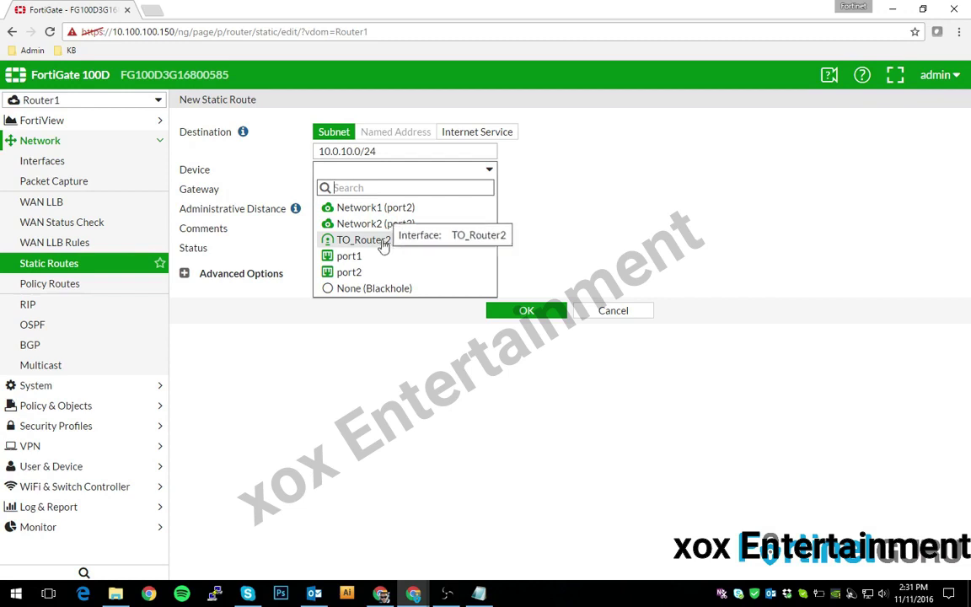
{"action": "left_click", "coordinate": [382, 243]}
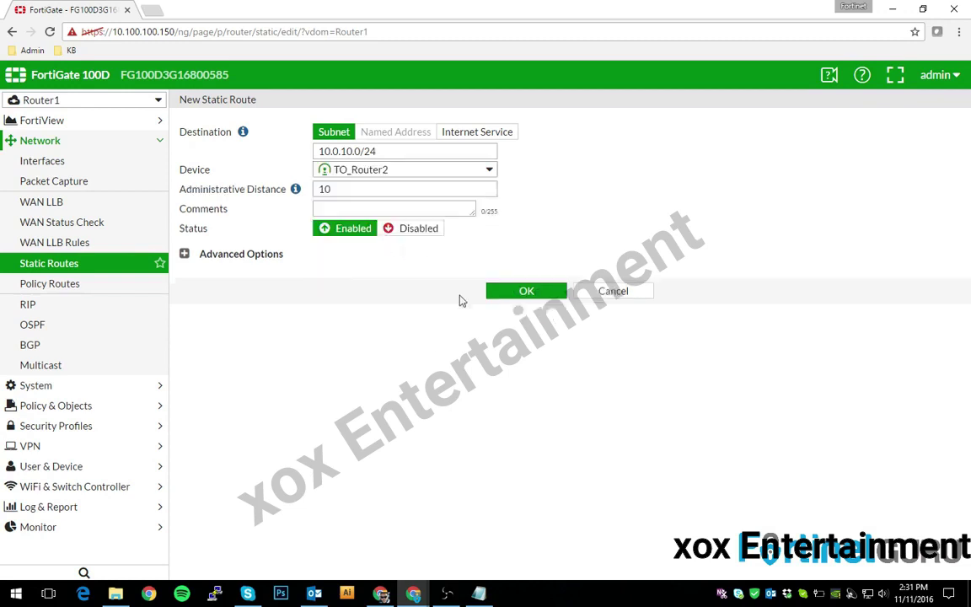
{"action": "left_click", "coordinate": [363, 180]}
{"action": "left_click", "coordinate": [342, 211]}
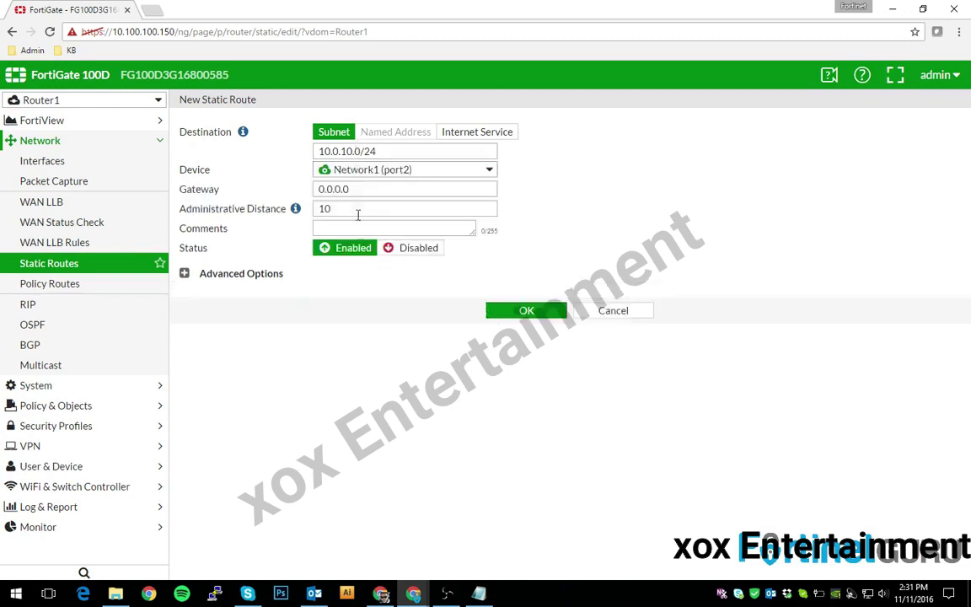
{"action": "left_click", "coordinate": [371, 177]}
{"action": "left_click", "coordinate": [375, 242]}
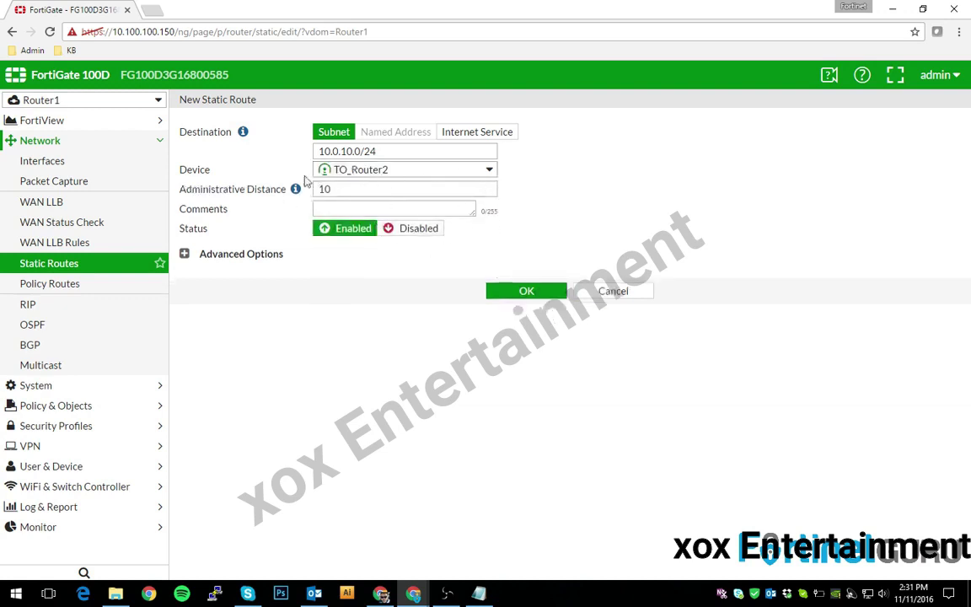
{"action": "left_click", "coordinate": [533, 291]}
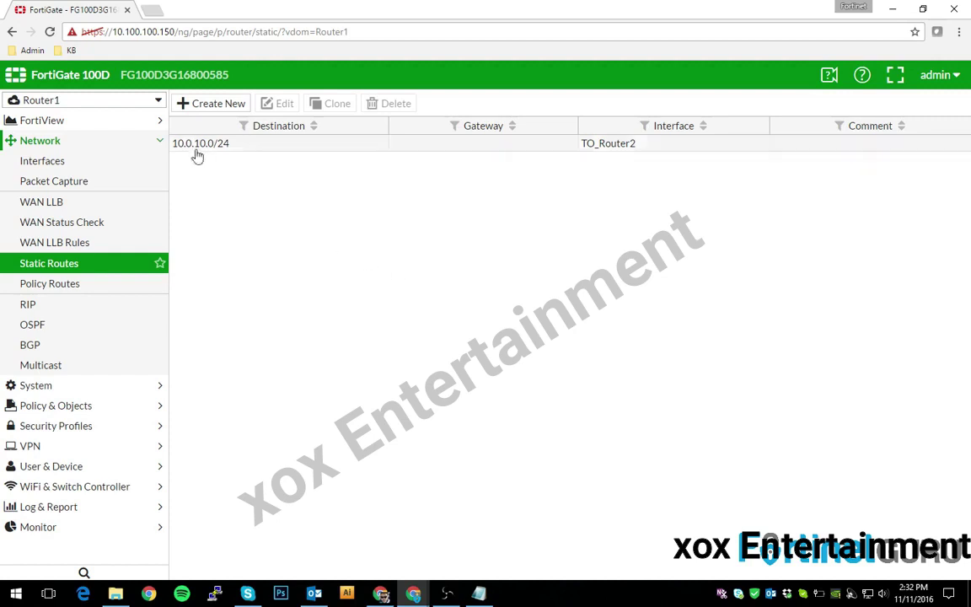
- Start a new IPv4 policy with incoming TO_Router2 and outgoing Network1 (port2)
{"action": "left_click", "coordinate": [52, 406]}
{"action": "left_click", "coordinate": [34, 201]}
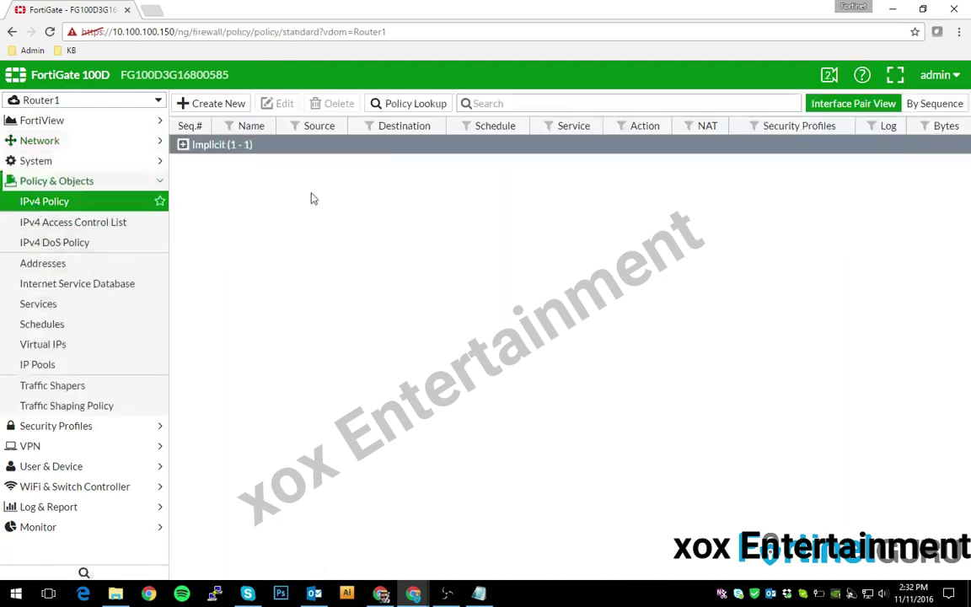
{"action": "left_click", "coordinate": [215, 104]}
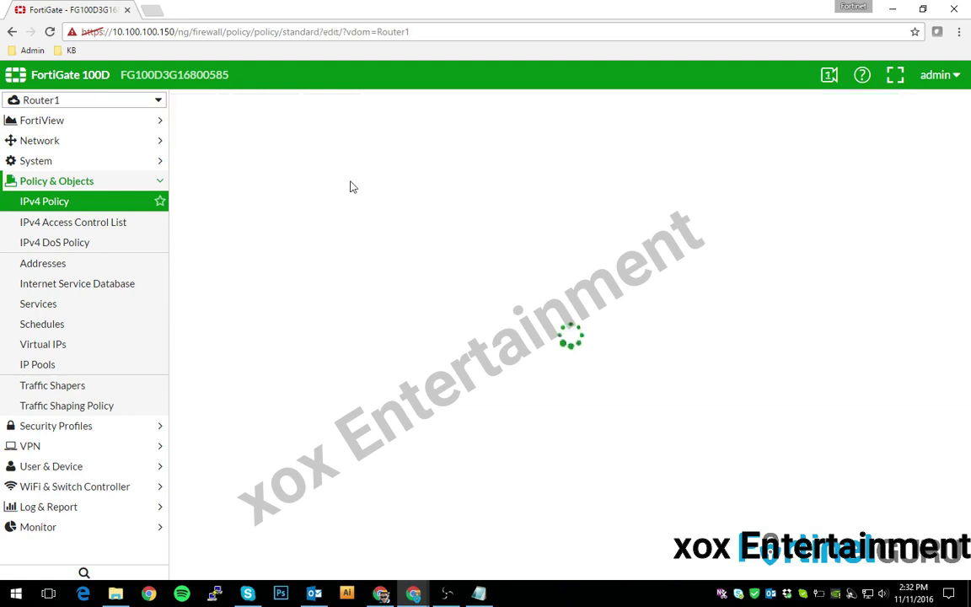
{"action": "left_click", "coordinate": [335, 132]}
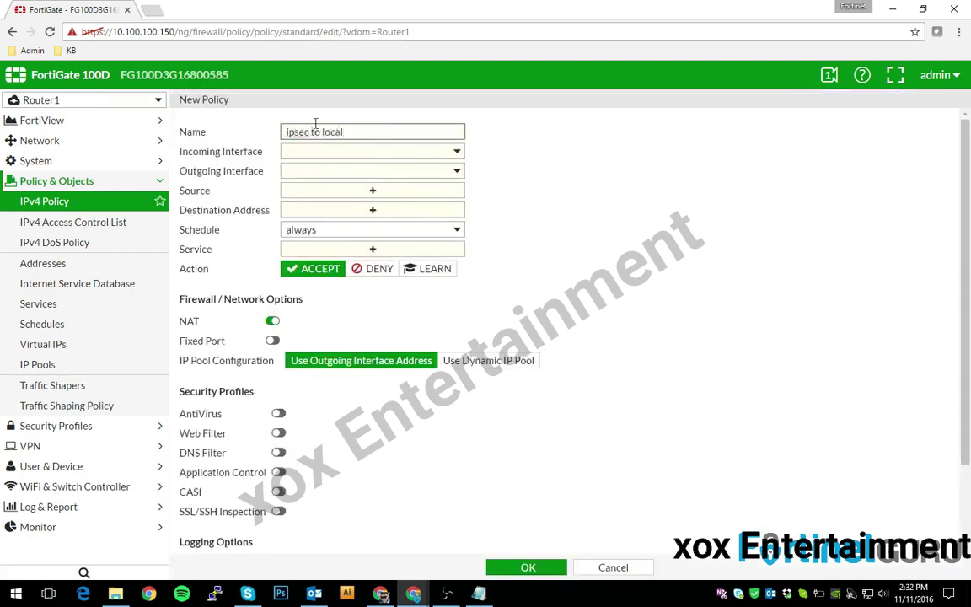
{"action": "left_click", "coordinate": [371, 151]}
{"action": "left_click", "coordinate": [331, 219]}
{"action": "left_click", "coordinate": [381, 171]}
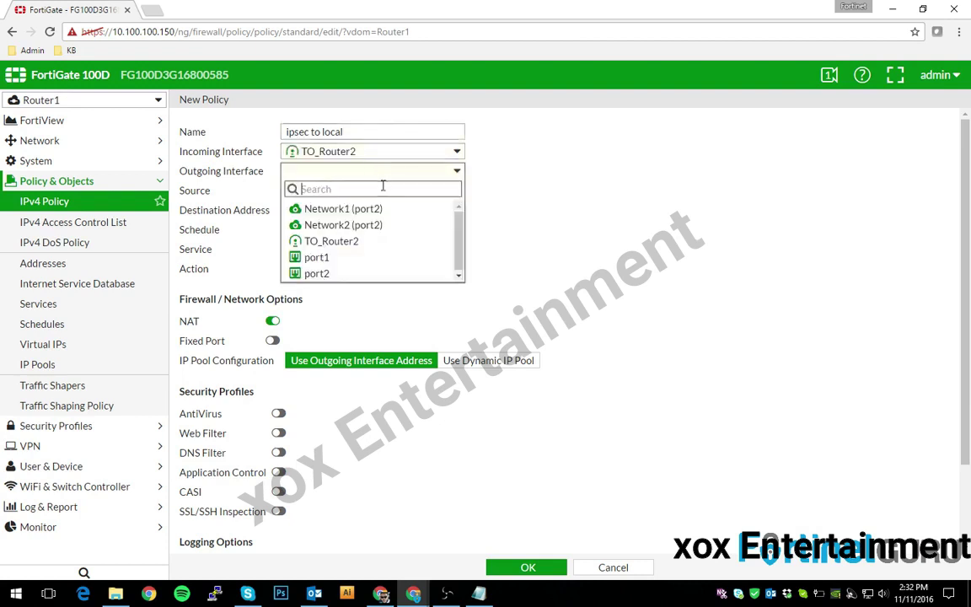
{"action": "left_click", "coordinate": [336, 209]}
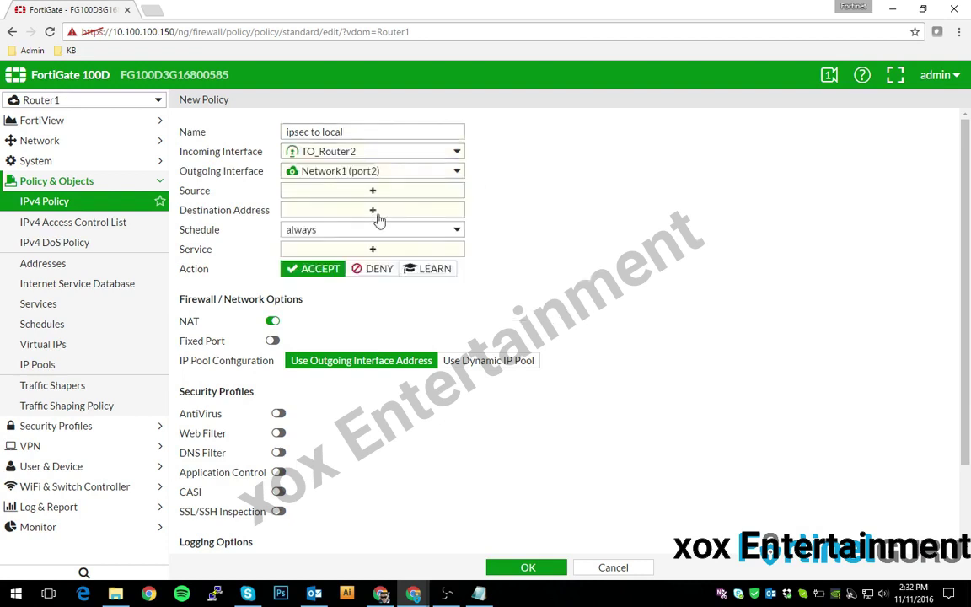
- Allow all sources, destinations and services, disable NAT, and save the 'ipsec to local' policy
{"action": "left_click", "coordinate": [333, 190]}
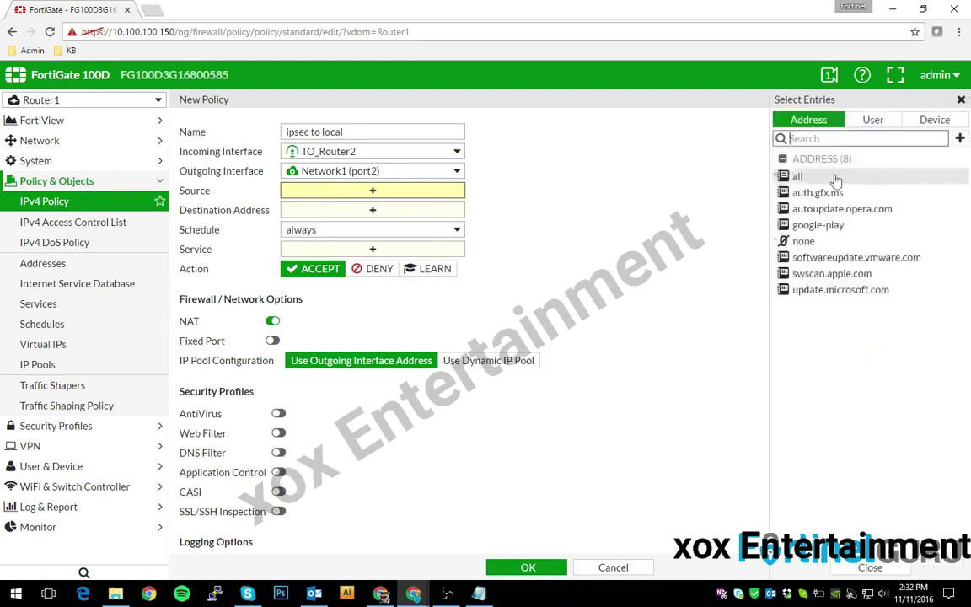
{"action": "left_click", "coordinate": [835, 177]}
{"action": "left_click", "coordinate": [373, 209]}
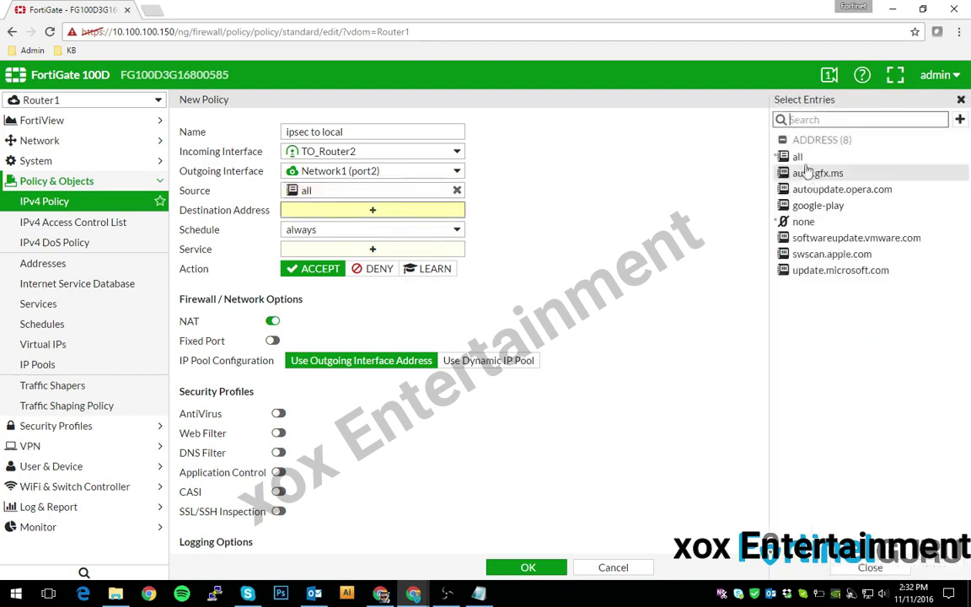
{"action": "left_click", "coordinate": [799, 158]}
{"action": "left_click", "coordinate": [396, 249]}
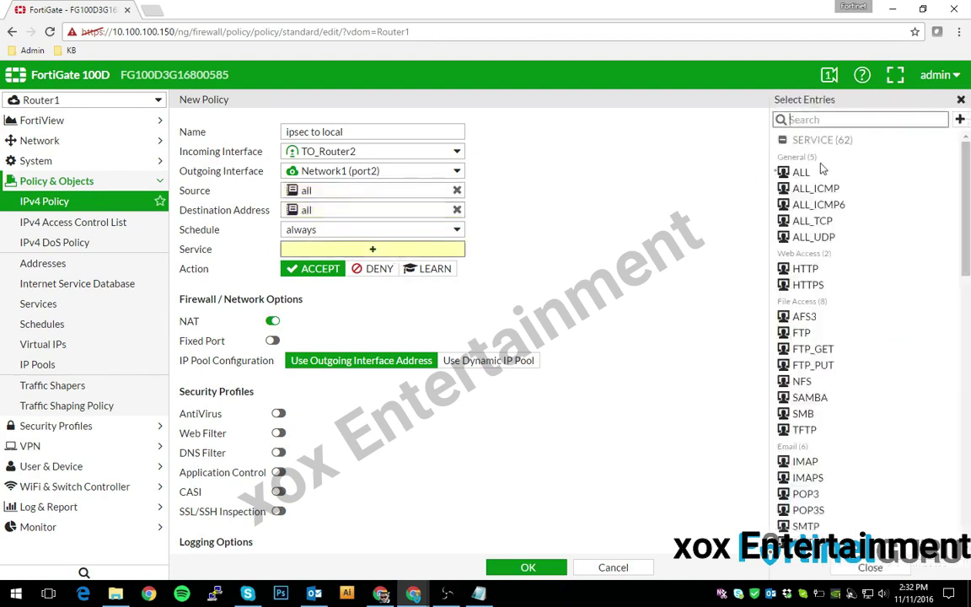
{"action": "left_click", "coordinate": [803, 172]}
{"action": "left_click", "coordinate": [271, 321]}
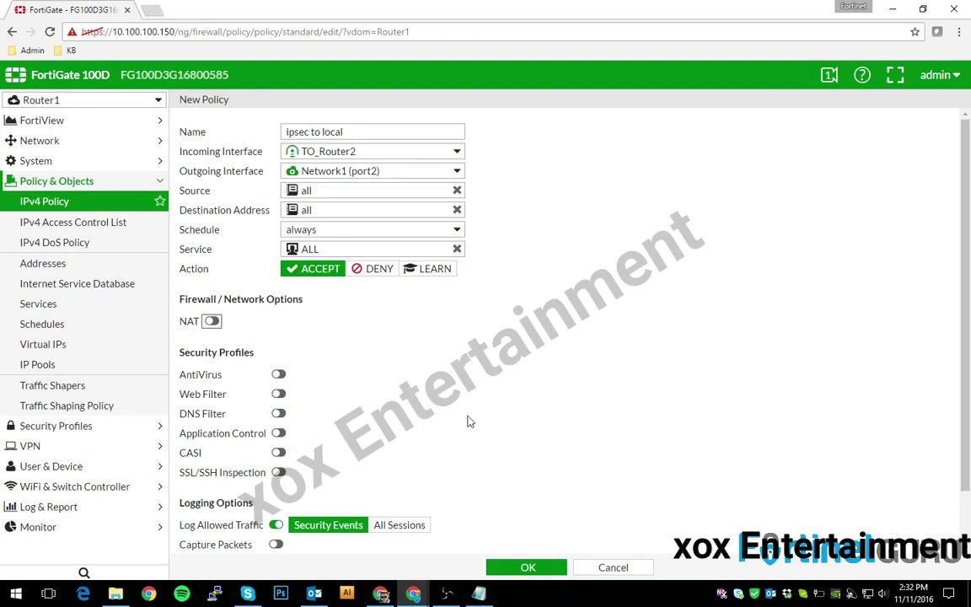
{"action": "left_click", "coordinate": [526, 569]}
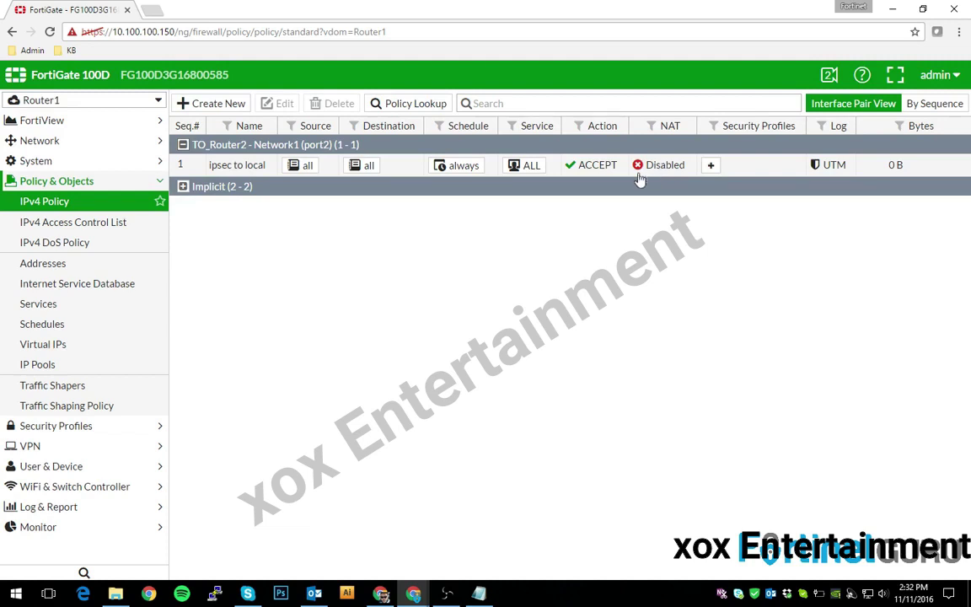
- Start a new policy 'local to ipsec' from Network1 (port2) to TO_Router2
{"action": "left_click", "coordinate": [210, 102]}
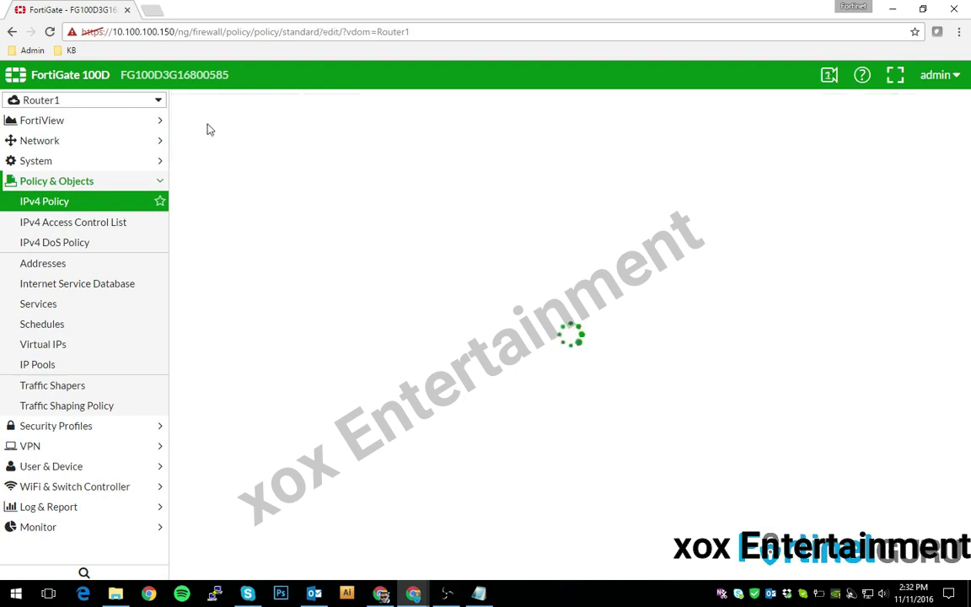
{"action": "left_click", "coordinate": [325, 131]}
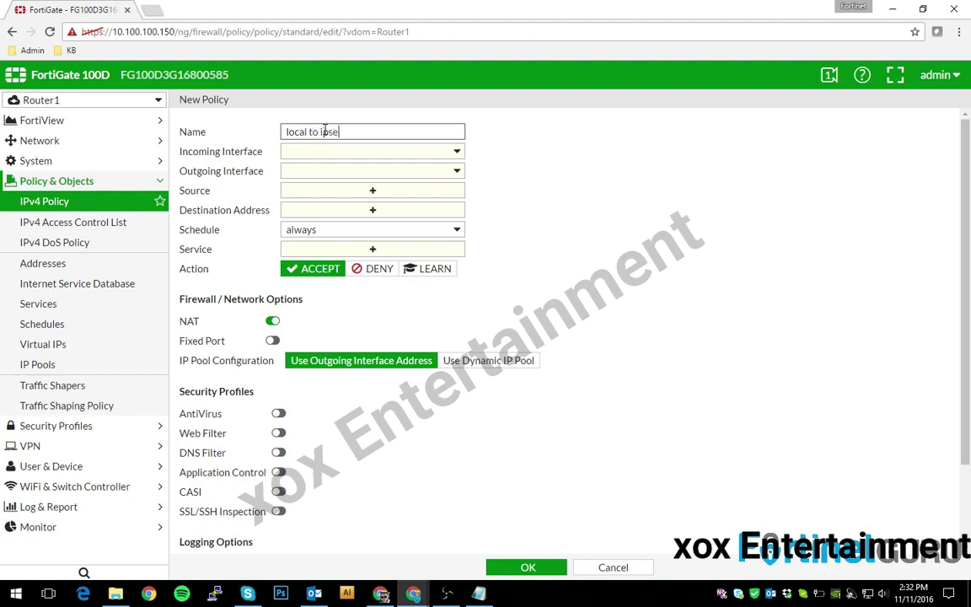
{"action": "left_click", "coordinate": [297, 151]}
{"action": "left_click", "coordinate": [313, 189]}
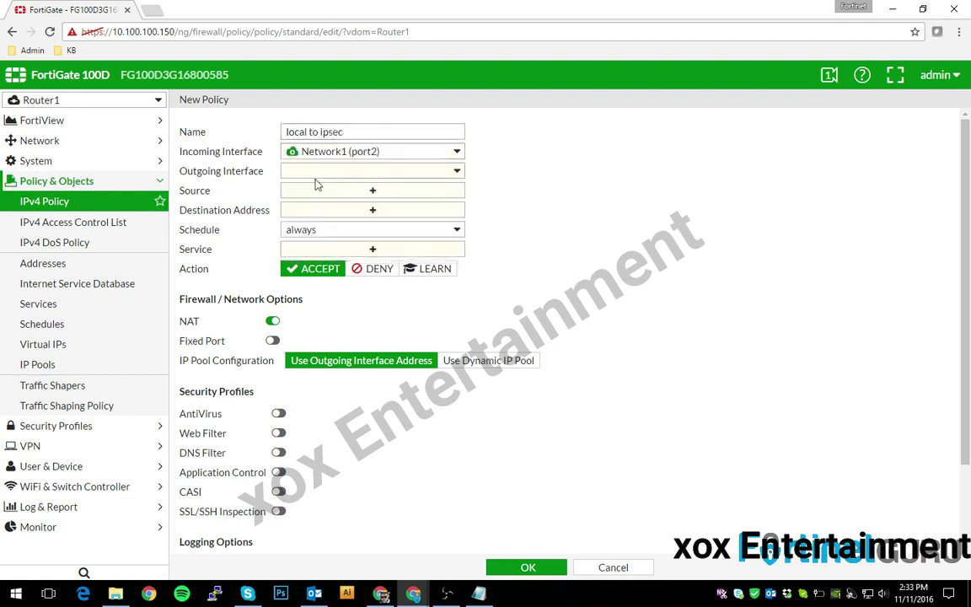
{"action": "left_click", "coordinate": [314, 173]}
{"action": "left_click", "coordinate": [326, 241]}
- Allow all sources, destinations and services with NAT off, save, then view the IPsec Monitor
{"action": "left_click", "coordinate": [319, 193]}
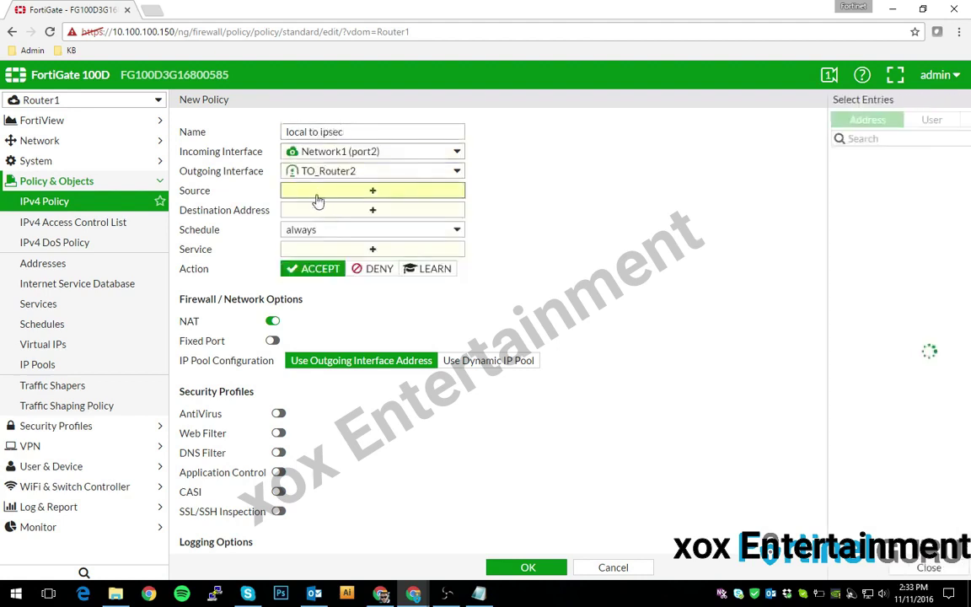
{"action": "left_click", "coordinate": [818, 178]}
{"action": "left_click", "coordinate": [372, 210]}
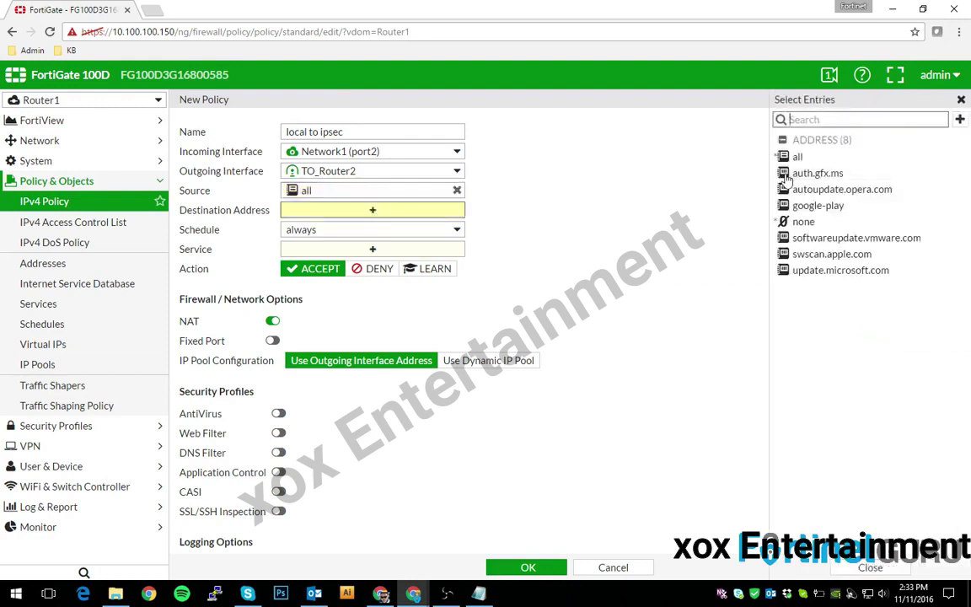
{"action": "left_click", "coordinate": [797, 158]}
{"action": "left_click", "coordinate": [373, 248]}
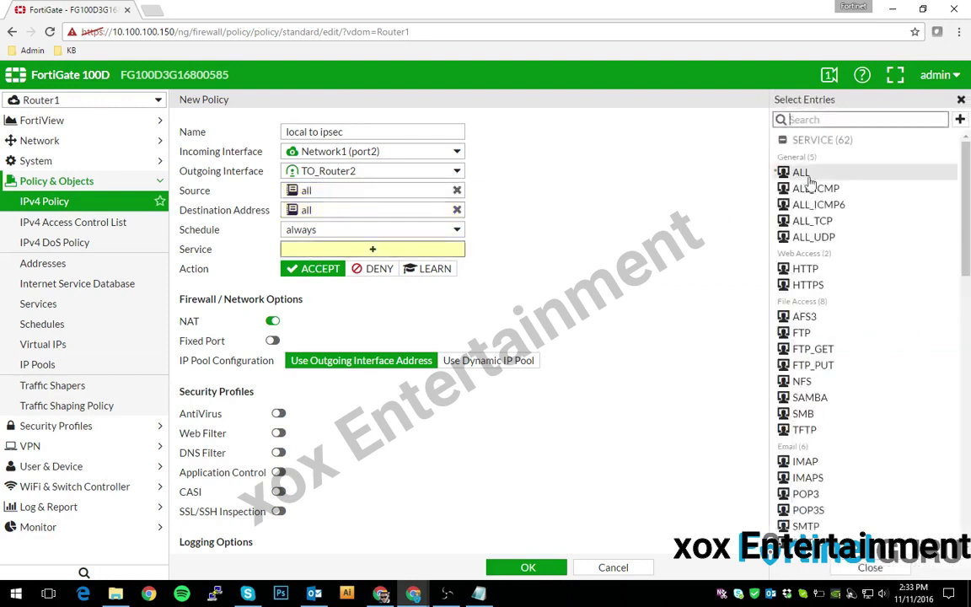
{"action": "left_click", "coordinate": [801, 172]}
{"action": "left_click", "coordinate": [272, 321]}
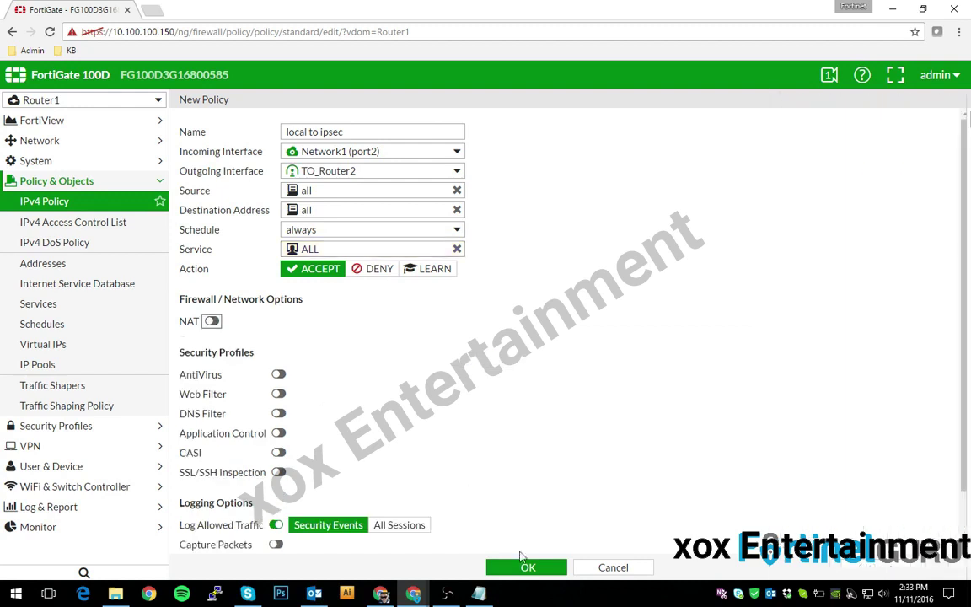
{"action": "left_click", "coordinate": [526, 568]}
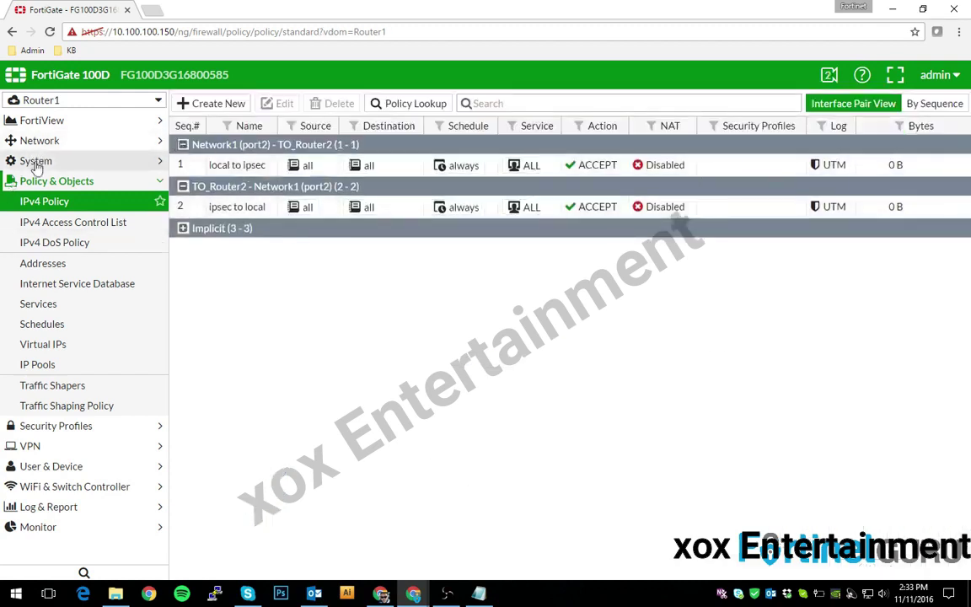
{"action": "left_click", "coordinate": [32, 527]}
{"action": "left_click", "coordinate": [65, 406]}
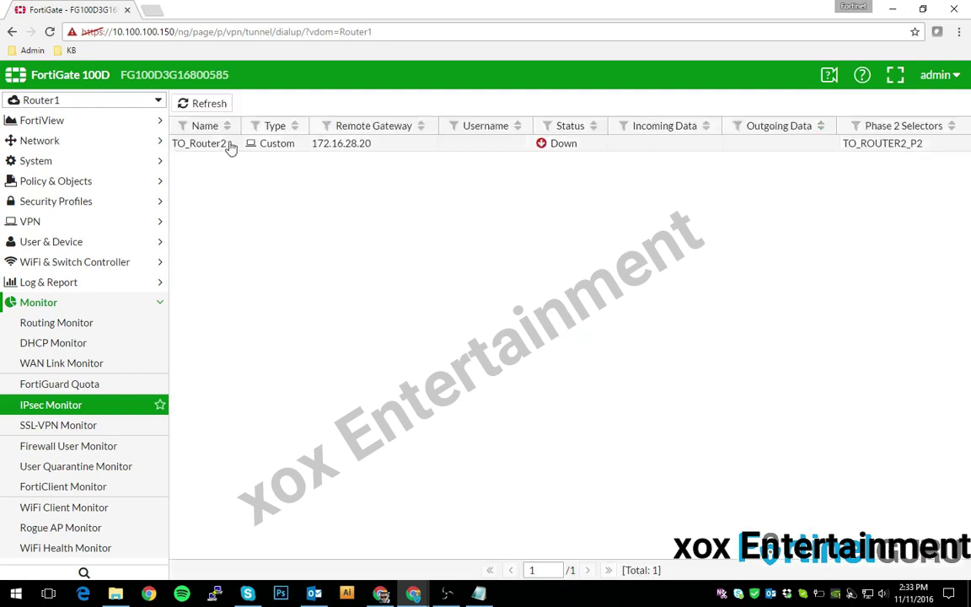
- Select TO_Router2 in the monitor, then switch to the Router2 VDOM's VPN pages
{"action": "left_click", "coordinate": [238, 146]}
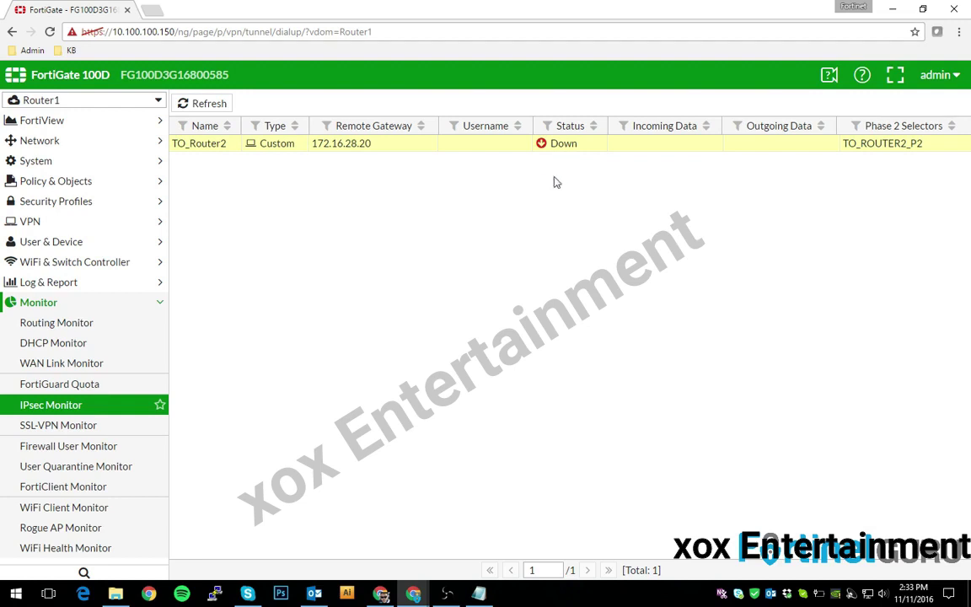
{"action": "left_click", "coordinate": [115, 102]}
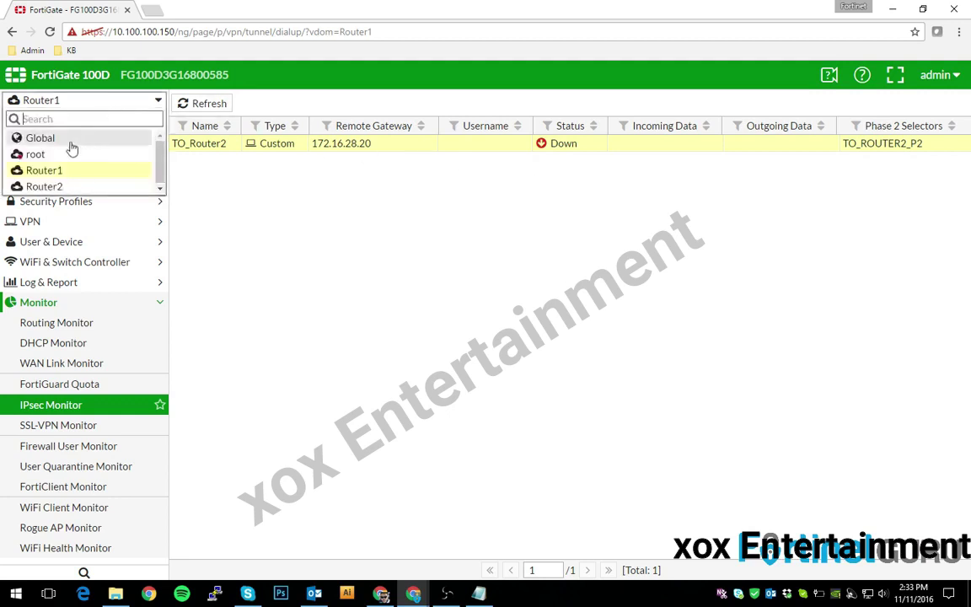
{"action": "left_click", "coordinate": [47, 183]}
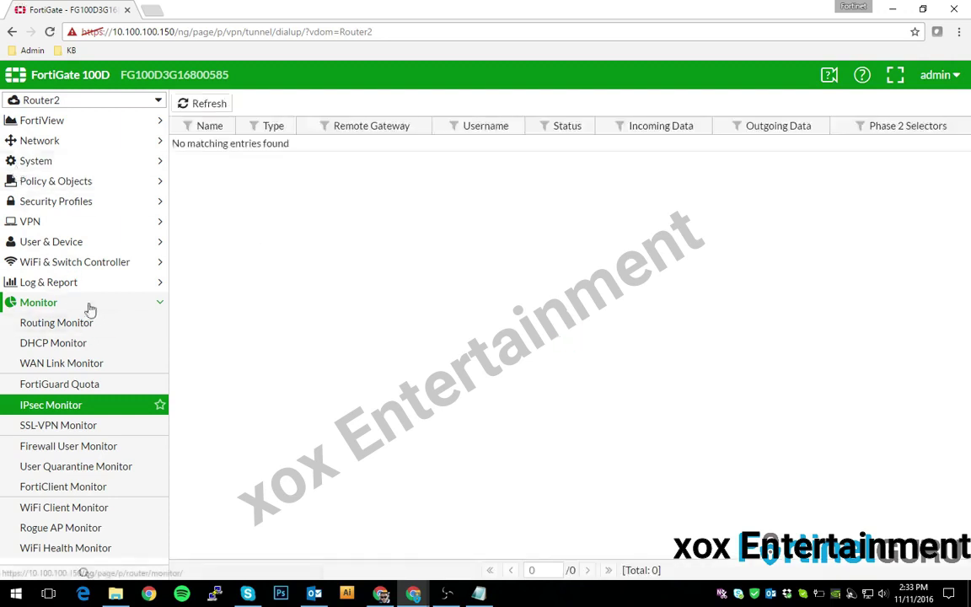
{"action": "left_click", "coordinate": [37, 226]}
- Start a Custom IPsec tunnel named TO_ROUTER1 on Router2 and continue to its full settings
{"action": "left_click", "coordinate": [42, 241]}
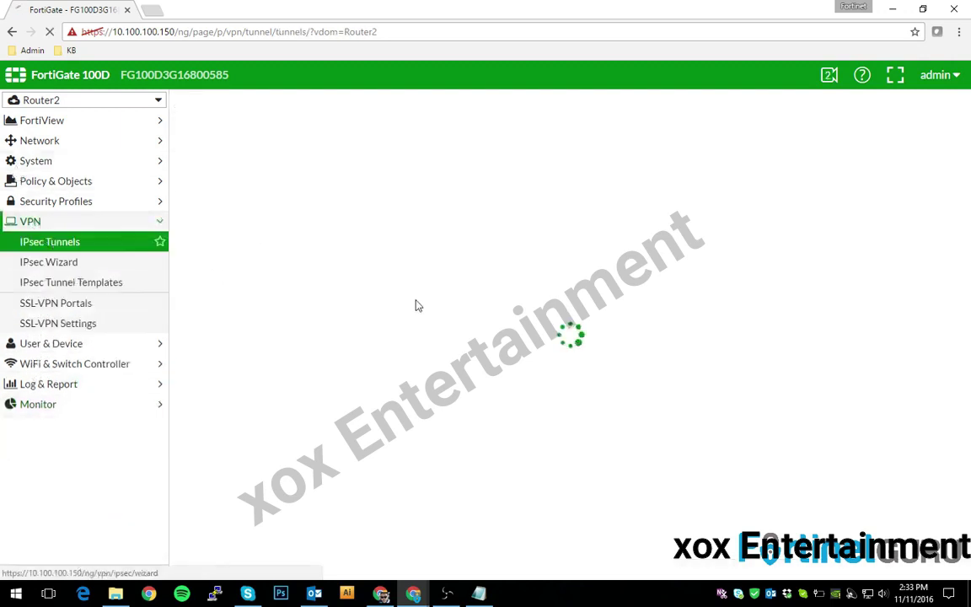
{"action": "left_click", "coordinate": [203, 104]}
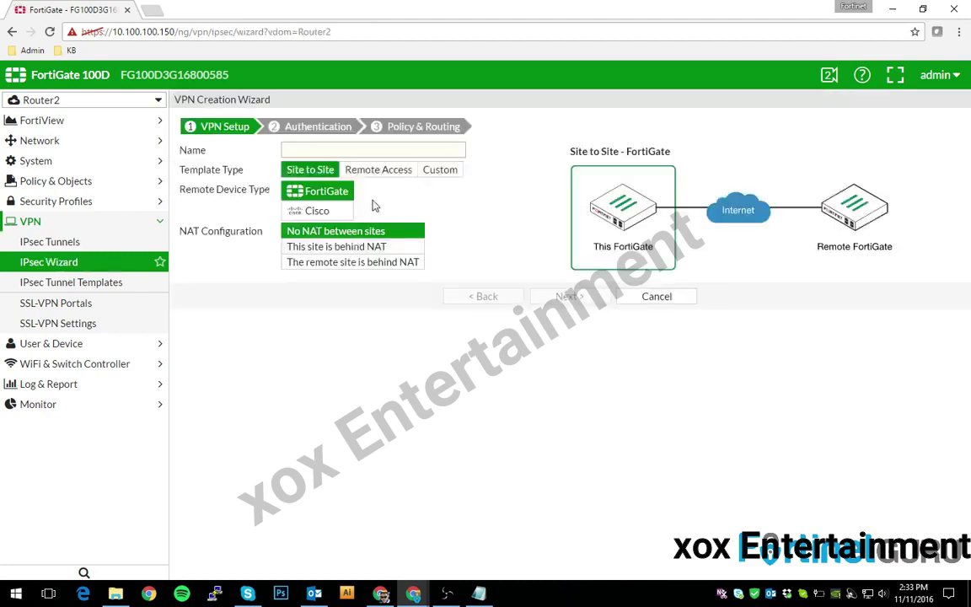
{"action": "left_click", "coordinate": [413, 170]}
{"action": "left_click", "coordinate": [312, 155]}
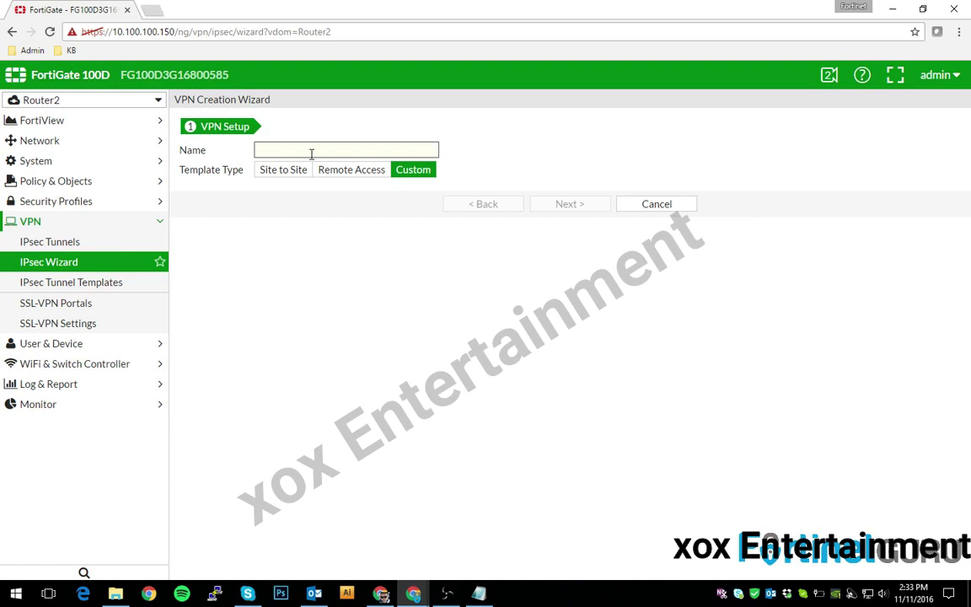
{"action": "type", "text": "TO_ROUTER1"}
{"action": "left_click", "coordinate": [561, 206]}
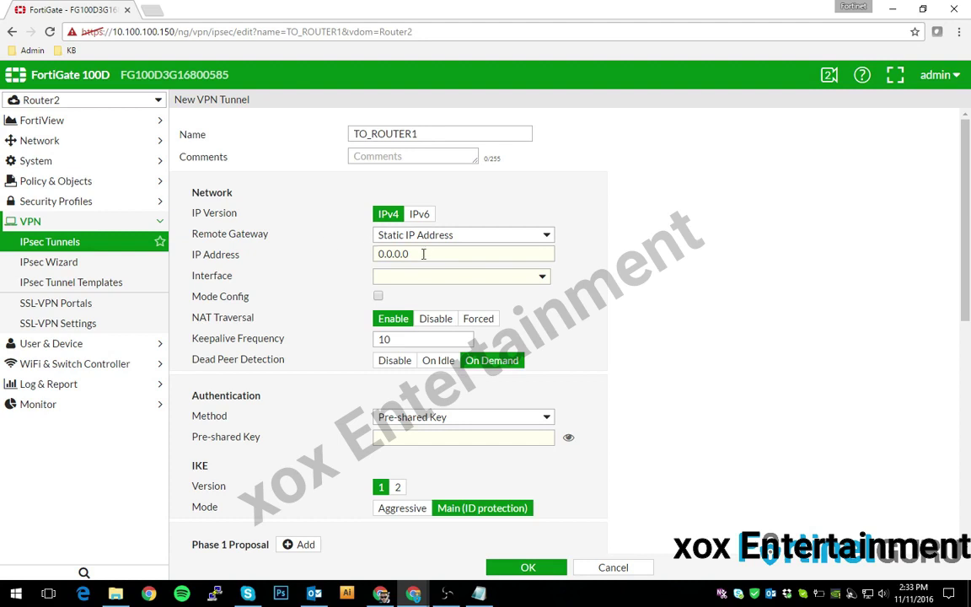
- Set the remote gateway IP to 172.16.28.10 on interface port3
{"action": "left_click_drag", "start_coordinate": [428, 253], "coordinate": [287, 256]}
{"action": "type", "text": "17"}
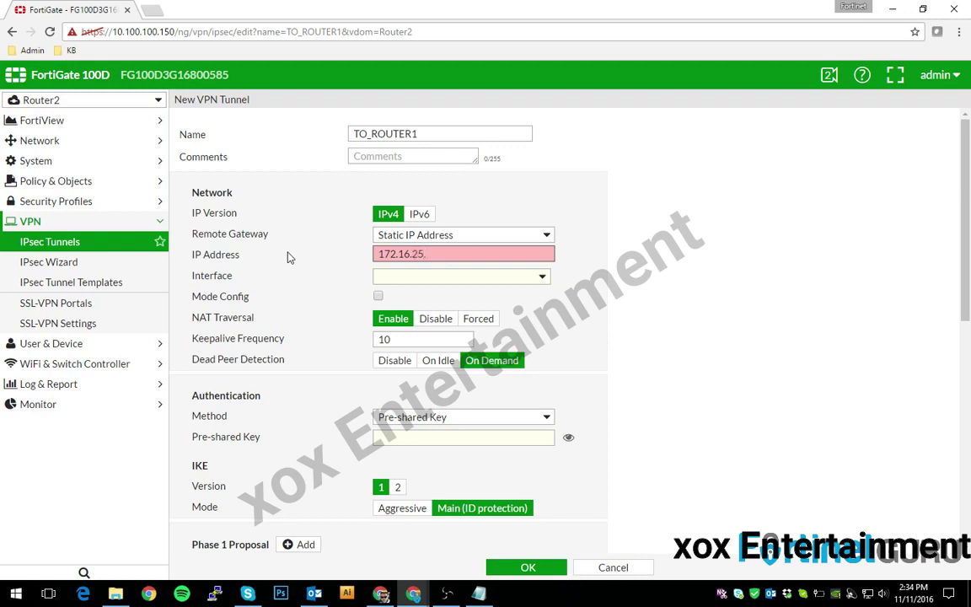
{"action": "type", "text": "2.16.28.10"}
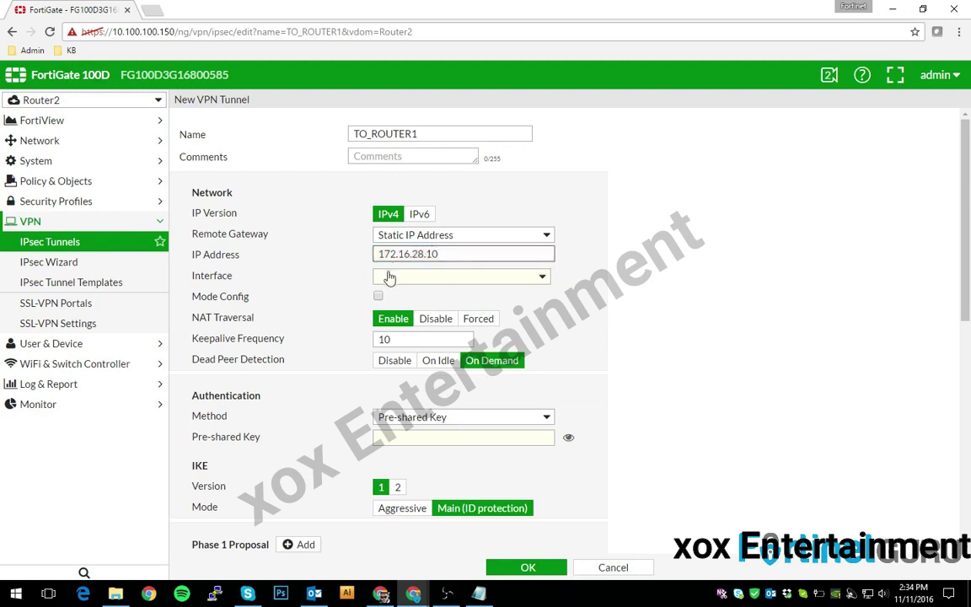
{"action": "left_click", "coordinate": [389, 279]}
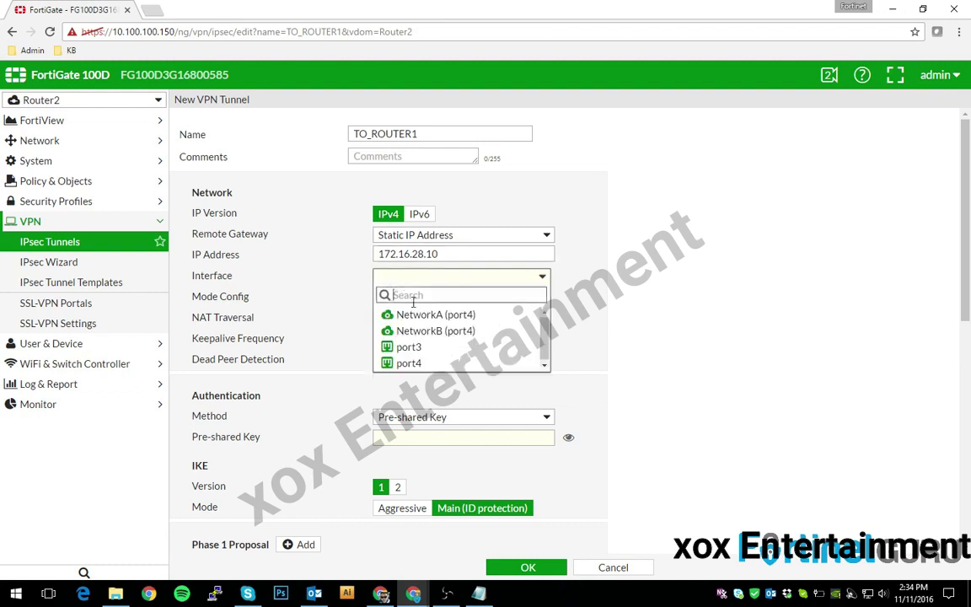
{"action": "left_click", "coordinate": [428, 355]}
{"action": "left_click", "coordinate": [420, 278]}
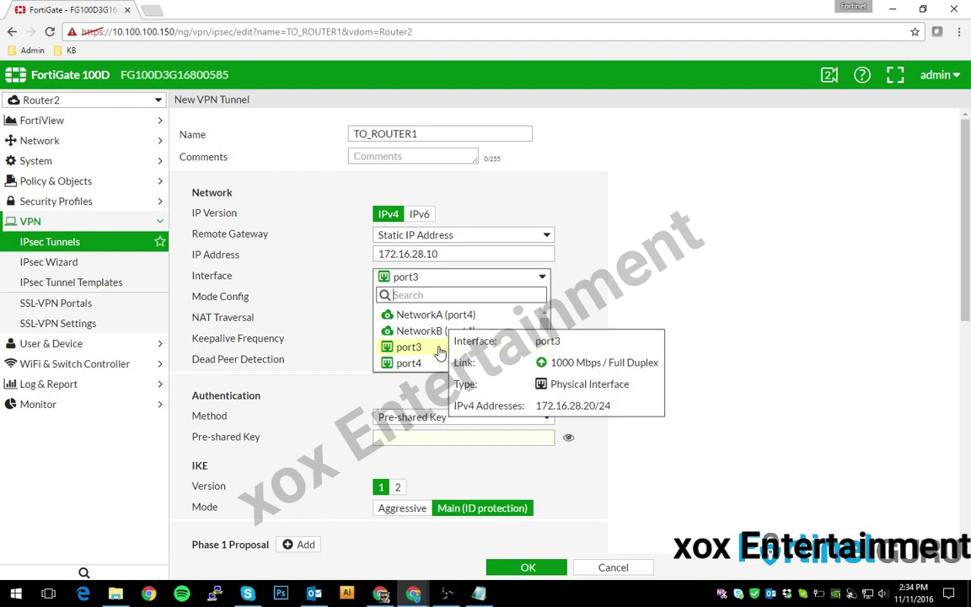
{"action": "left_click", "coordinate": [443, 348]}
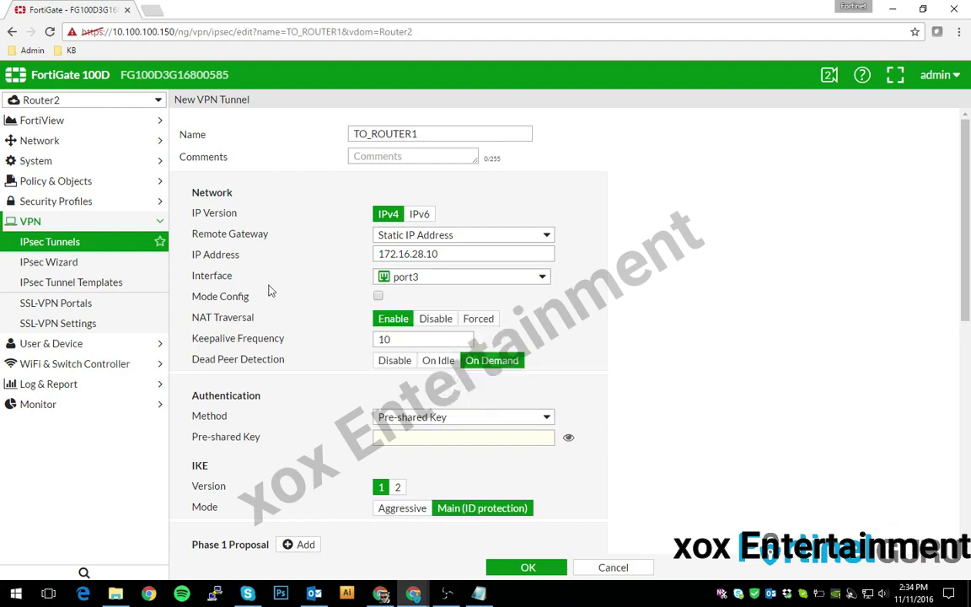
- Disable NAT traversal and enter the pre-shared key, showing it in plain text
{"action": "left_click", "coordinate": [437, 320]}
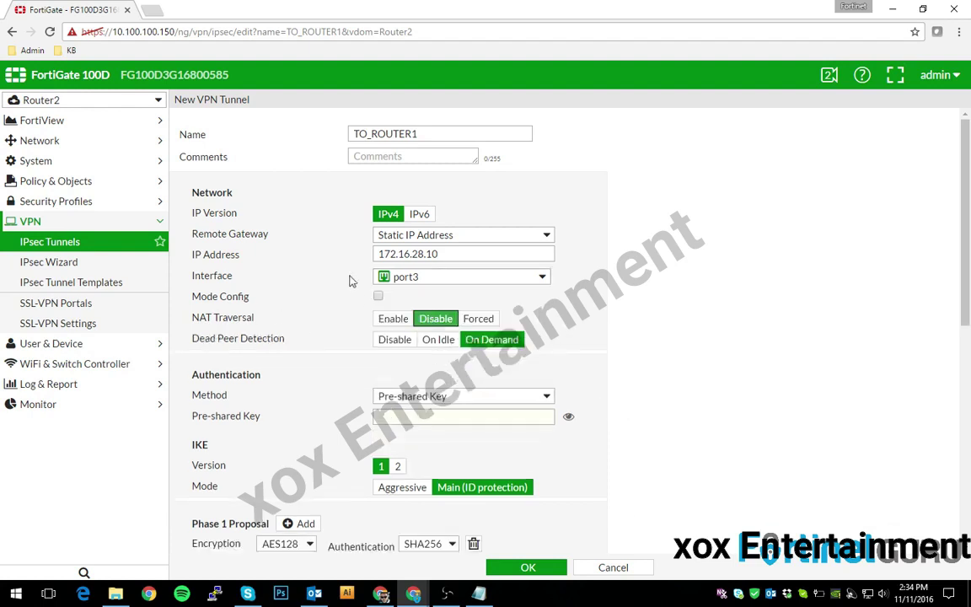
{"action": "scroll", "coordinate": [337, 281], "scroll_direction": "down", "scroll_amount": 3}
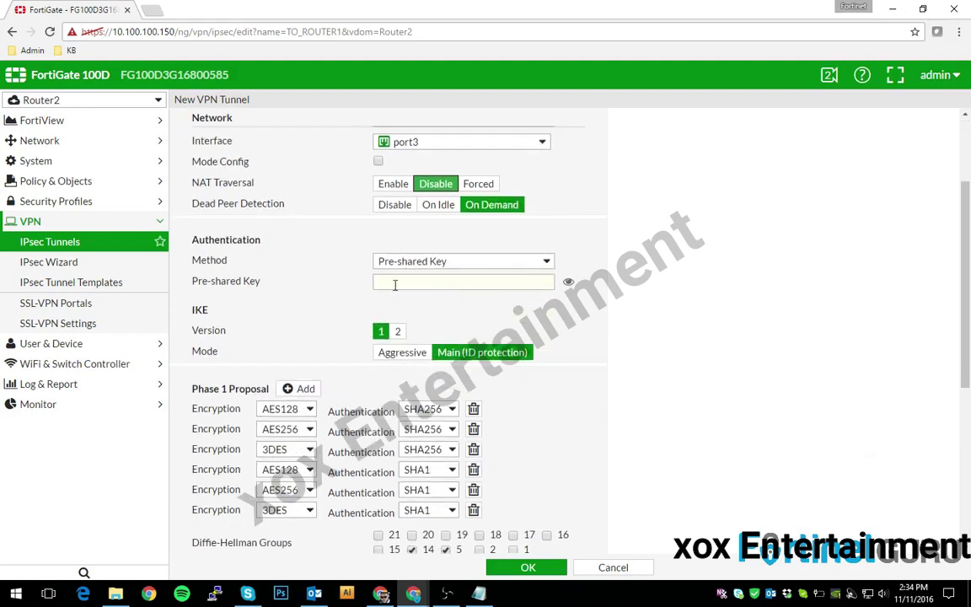
{"action": "left_click", "coordinate": [396, 283]}
{"action": "type", "text": "fort"}
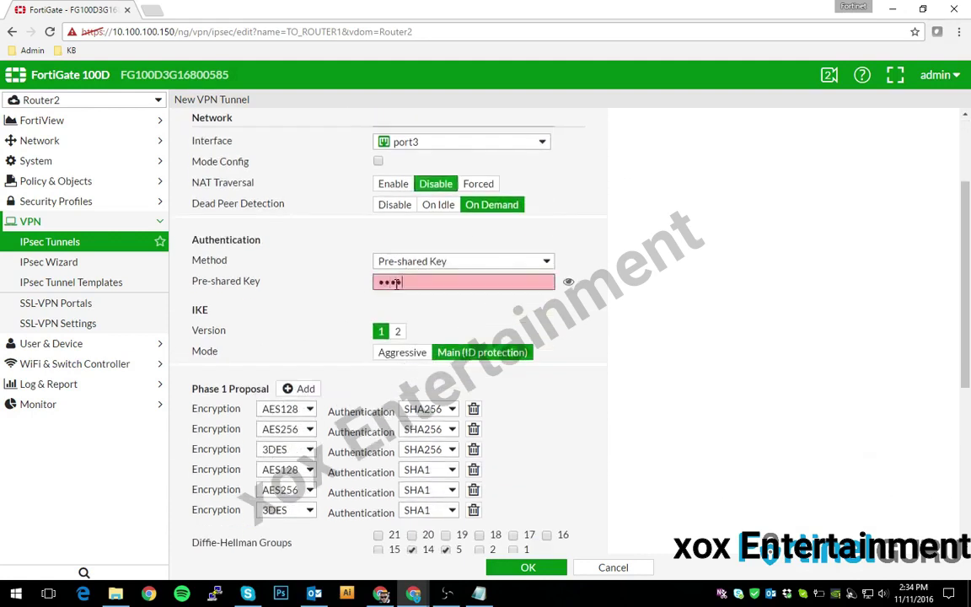
{"action": "type", "text": "ine"}
{"action": "left_click", "coordinate": [569, 283]}
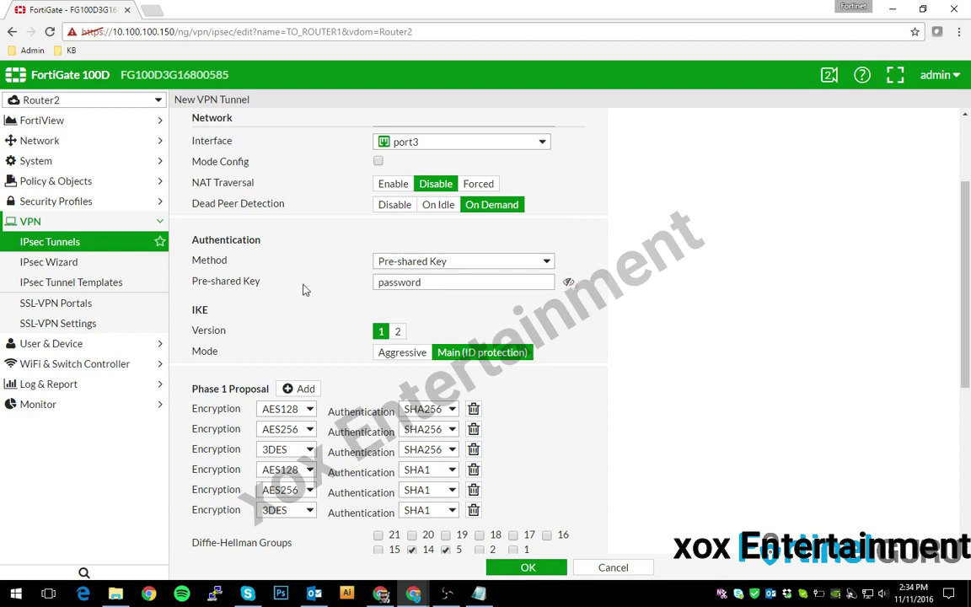
{"action": "scroll", "coordinate": [305, 290], "scroll_direction": "down", "scroll_amount": 3}
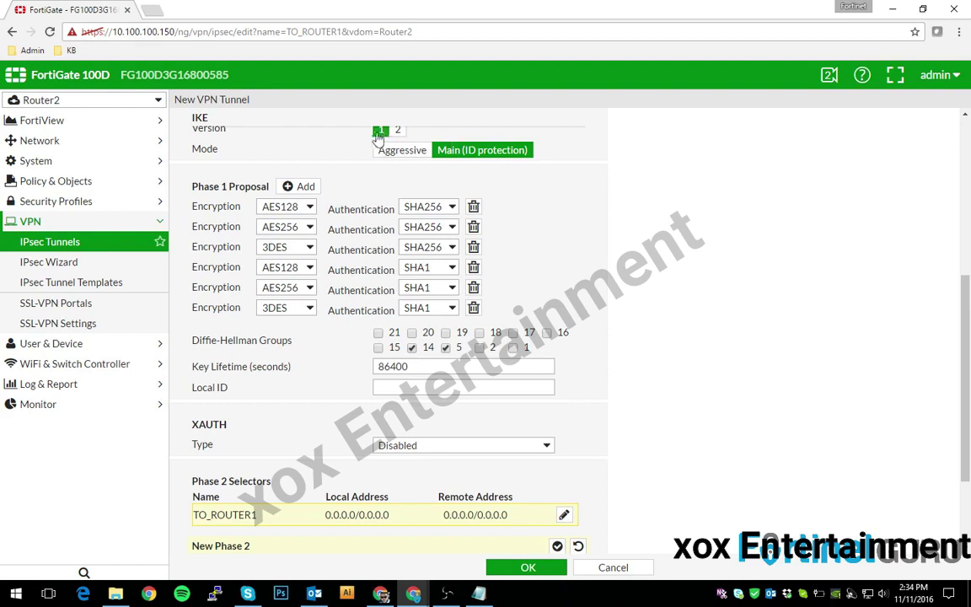
- Trim Phase 1 to a single AES256/SHA512 proposal with DH group 14 and 86400-second lifetime
{"action": "left_click", "coordinate": [473, 208]}
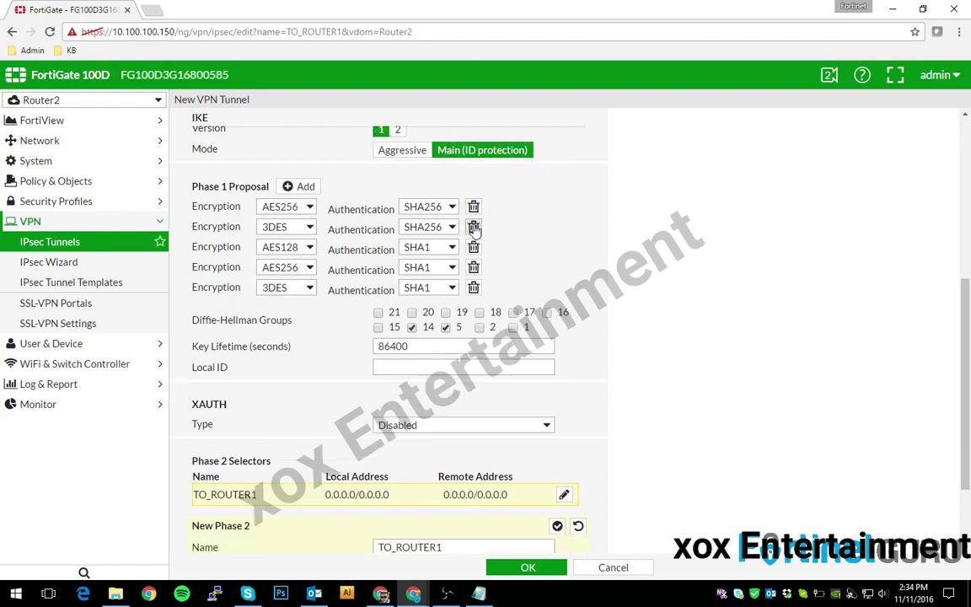
{"action": "left_click", "coordinate": [473, 228]}
{"action": "left_click", "coordinate": [473, 227]}
{"action": "left_click", "coordinate": [473, 228]}
{"action": "left_click", "coordinate": [473, 228]}
{"action": "left_click", "coordinate": [429, 207]}
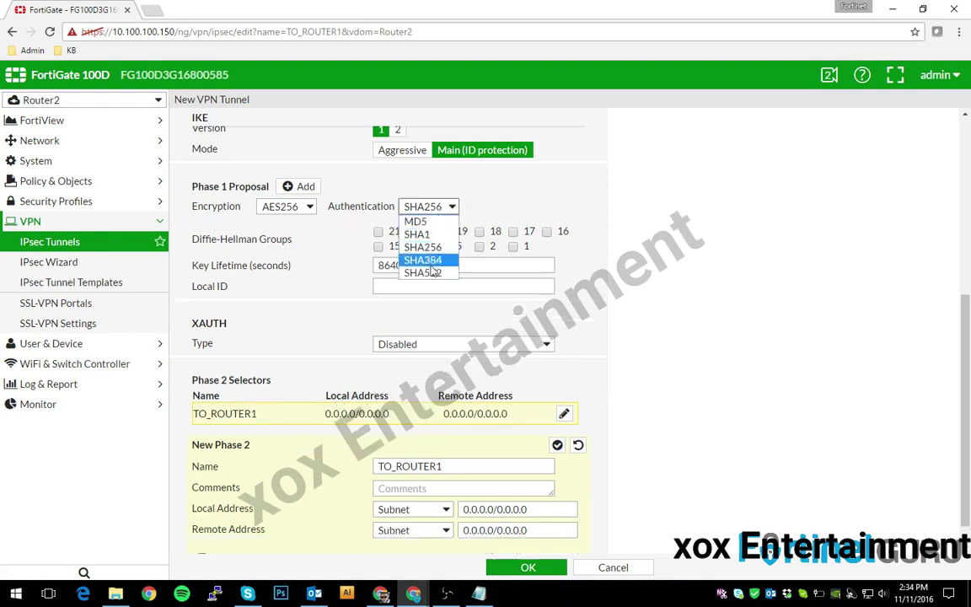
{"action": "left_click", "coordinate": [430, 272]}
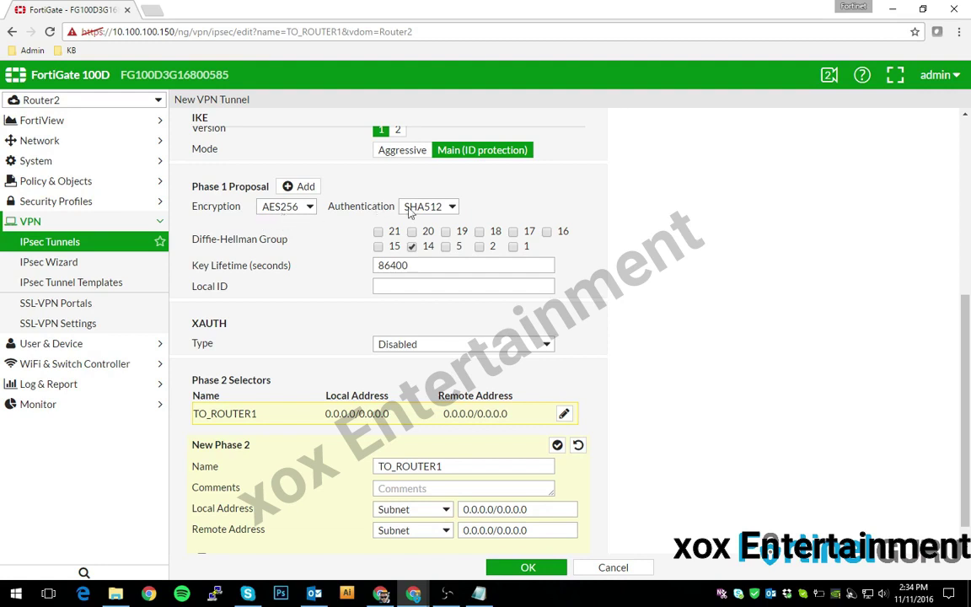
{"action": "double_click", "coordinate": [383, 265]}
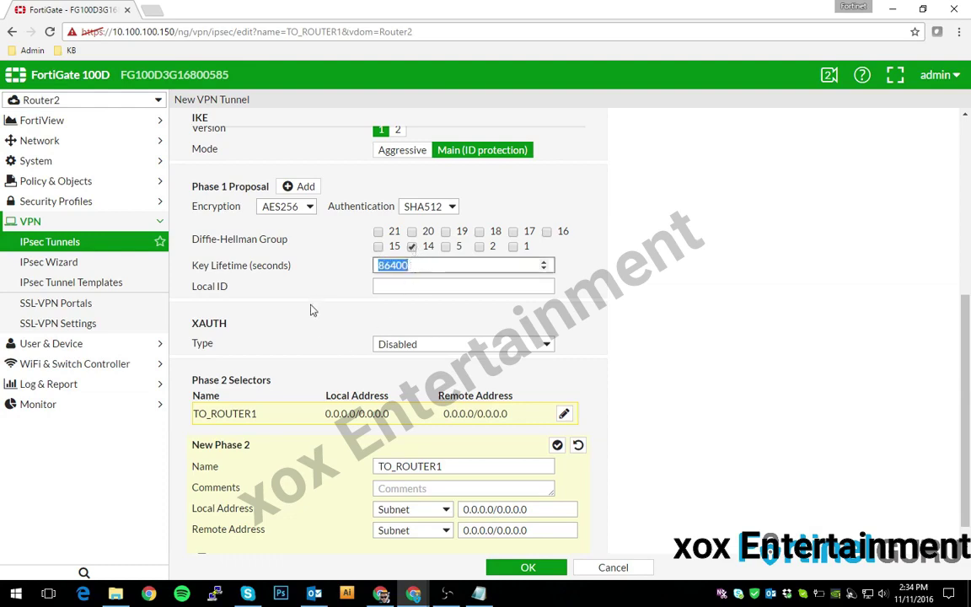
{"action": "scroll", "coordinate": [283, 277], "scroll_direction": "down", "scroll_amount": 1}
{"action": "left_click", "coordinate": [237, 529]}
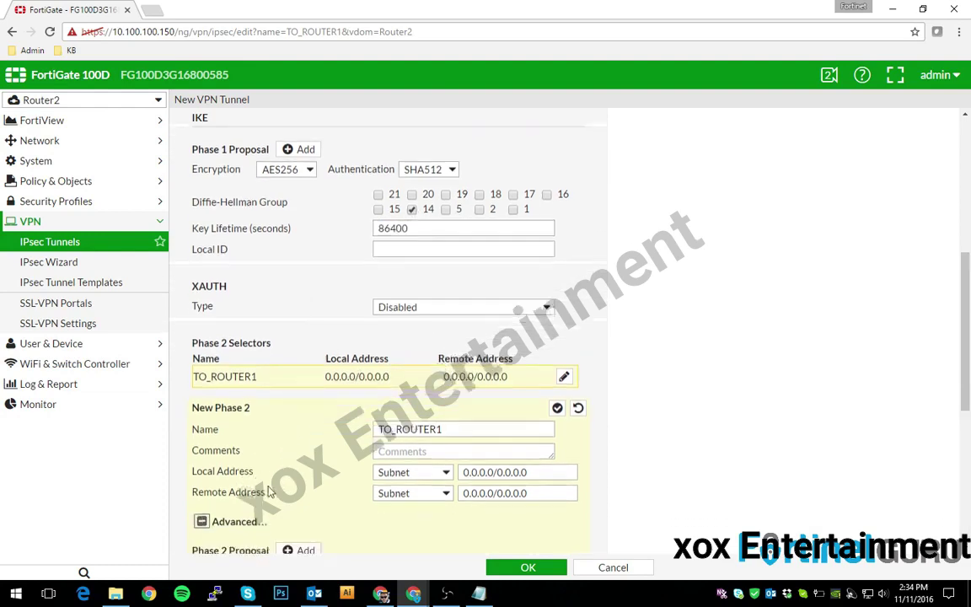
{"action": "scroll", "coordinate": [300, 388], "scroll_direction": "down", "scroll_amount": 3}
{"action": "scroll", "coordinate": [322, 452], "scroll_direction": "up", "scroll_amount": 8}
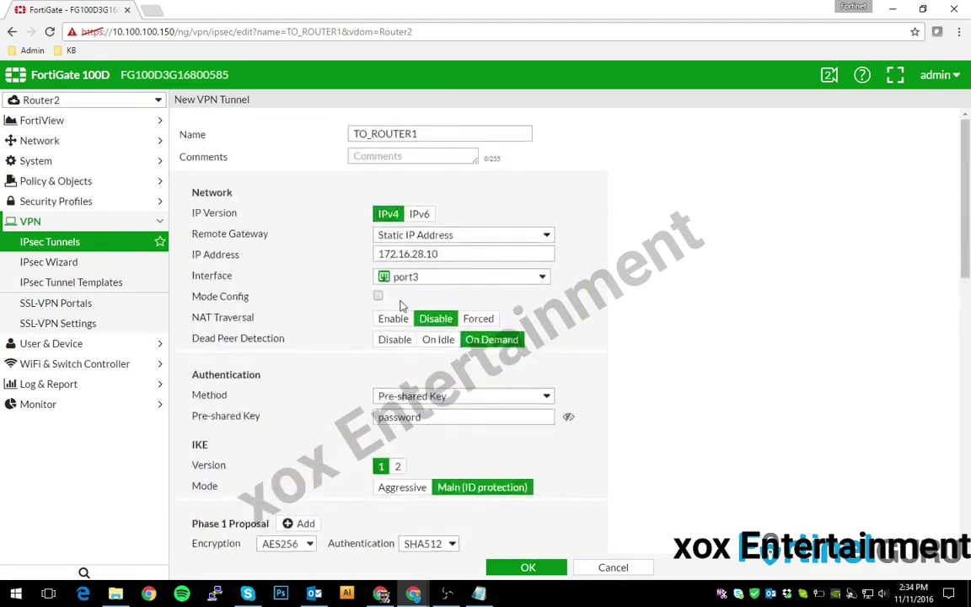
- Set the Phase 2 local subnet to 10.0.10.0/24 and remote subnet to 192.168.0.0/24
{"action": "scroll", "coordinate": [401, 305], "scroll_direction": "down", "scroll_amount": 5}
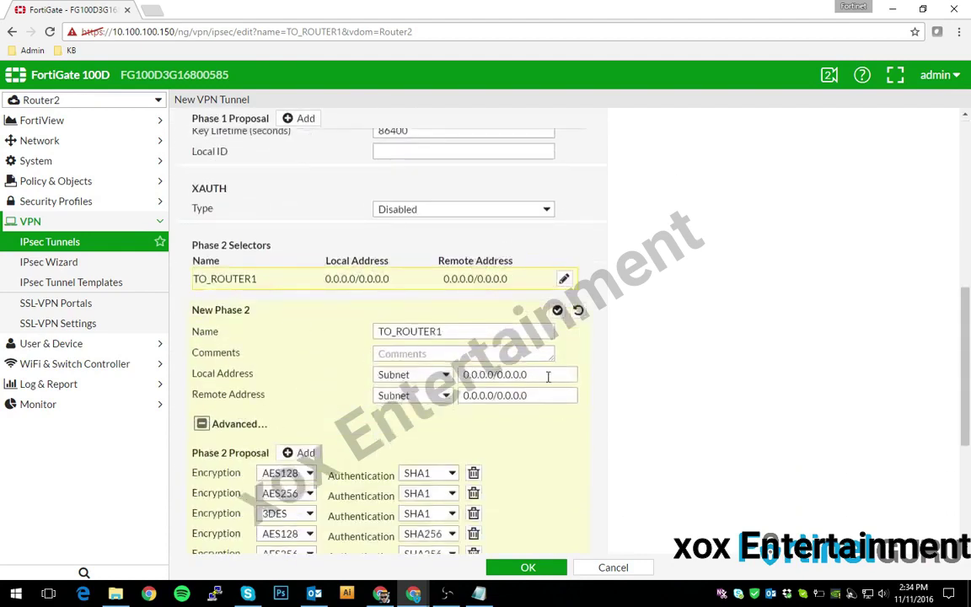
{"action": "left_click_drag", "start_coordinate": [548, 377], "coordinate": [449, 390]}
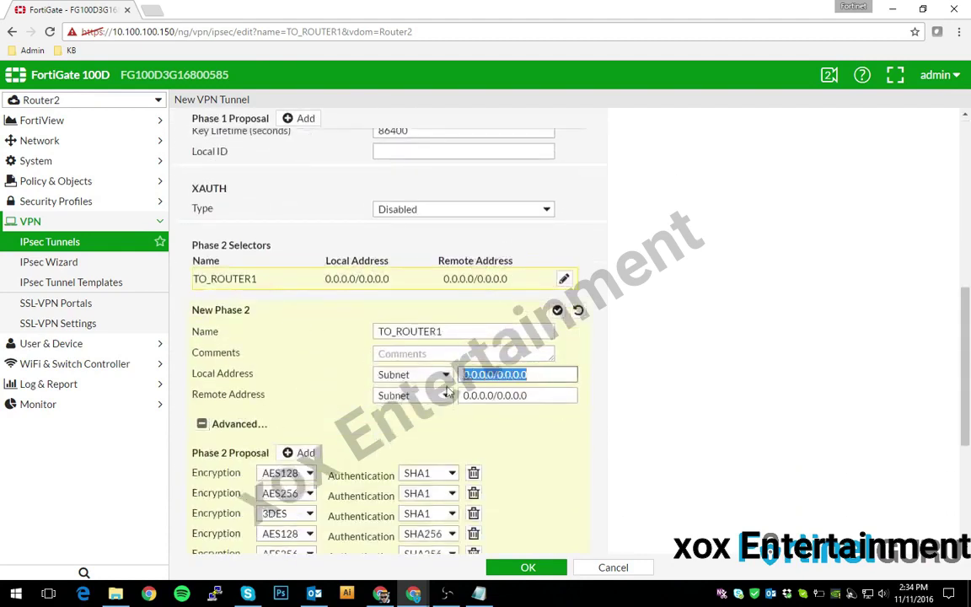
{"action": "type", "text": "10.0.1"}
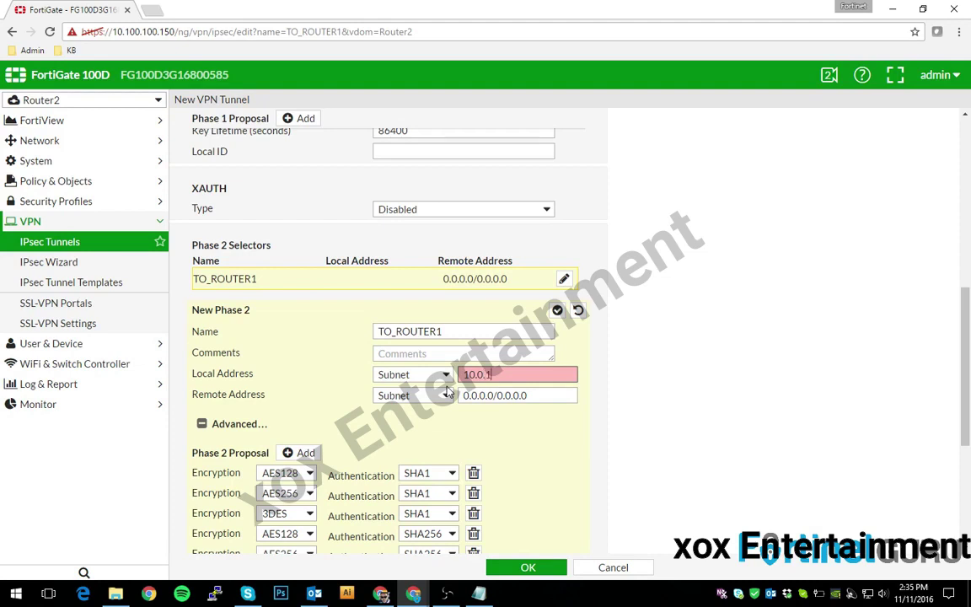
{"action": "type", "text": "0.0/24"}
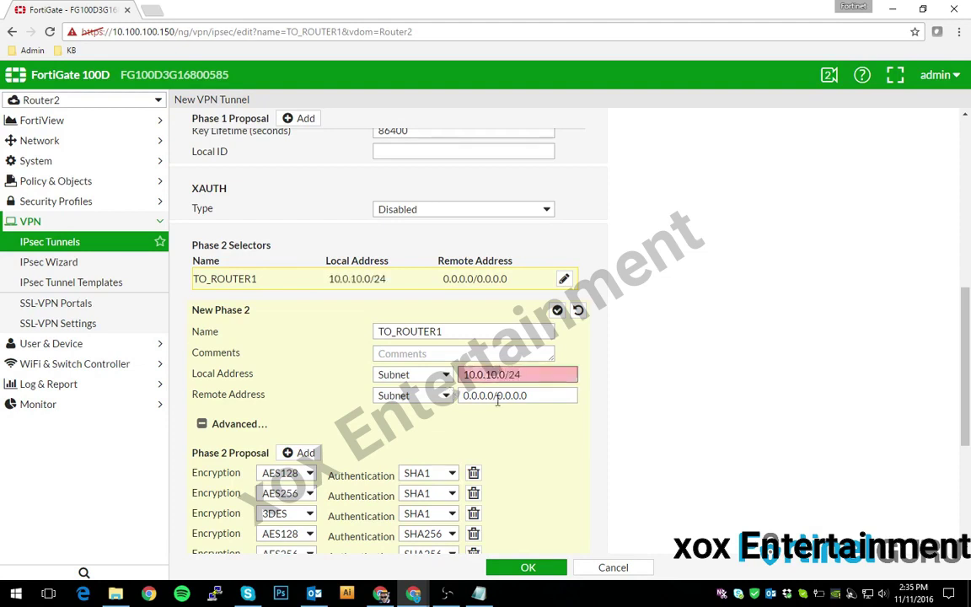
{"action": "left_click_drag", "start_coordinate": [552, 396], "coordinate": [439, 399]}
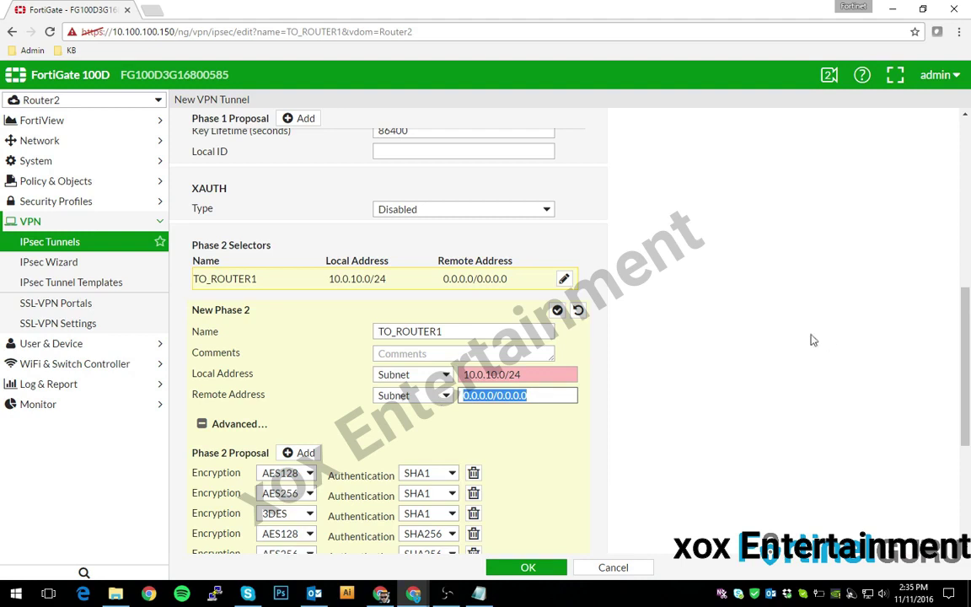
{"action": "type", "text": "192.168.0"}
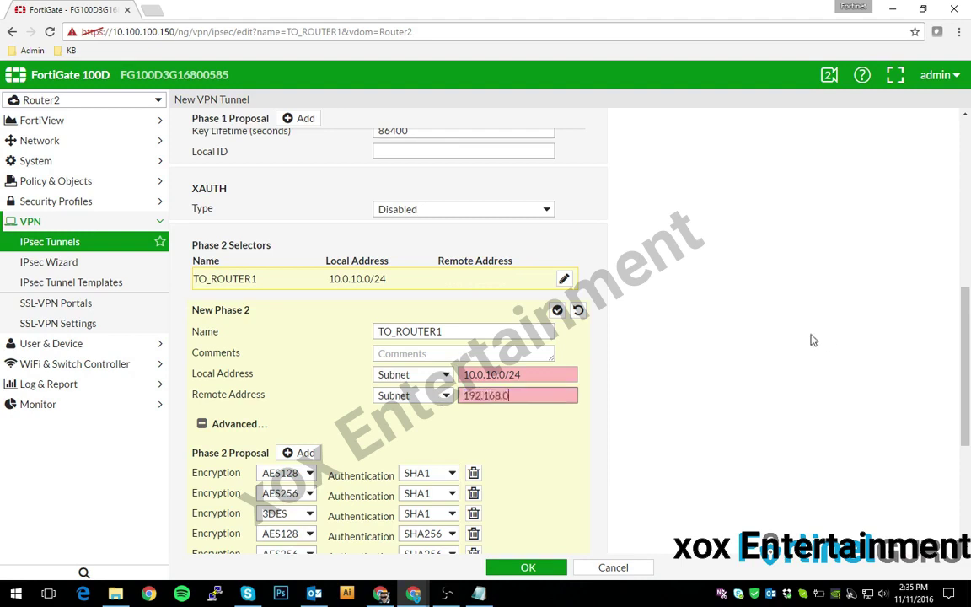
{"action": "type", "text": ".0/24"}
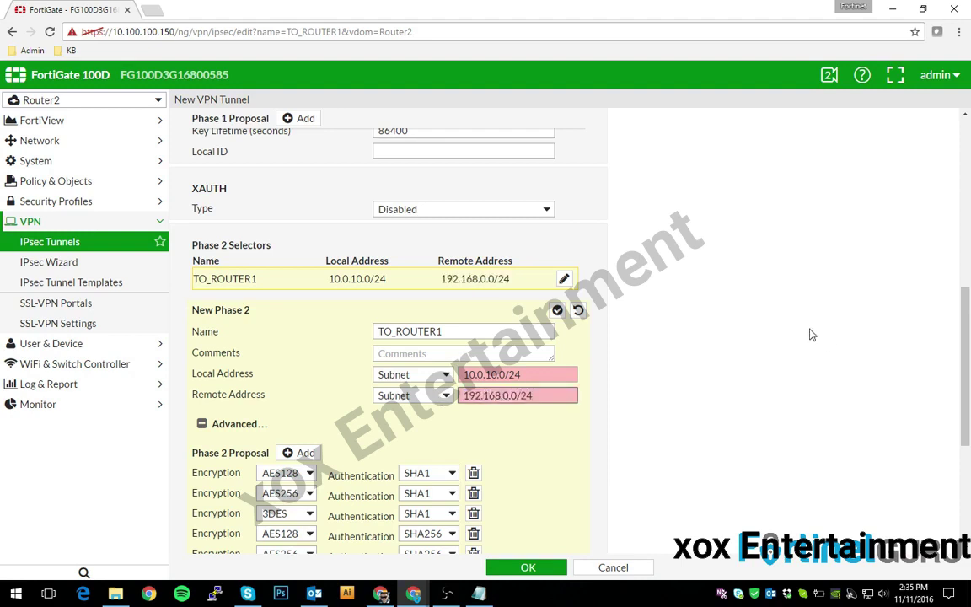
{"action": "left_click", "coordinate": [412, 353]}
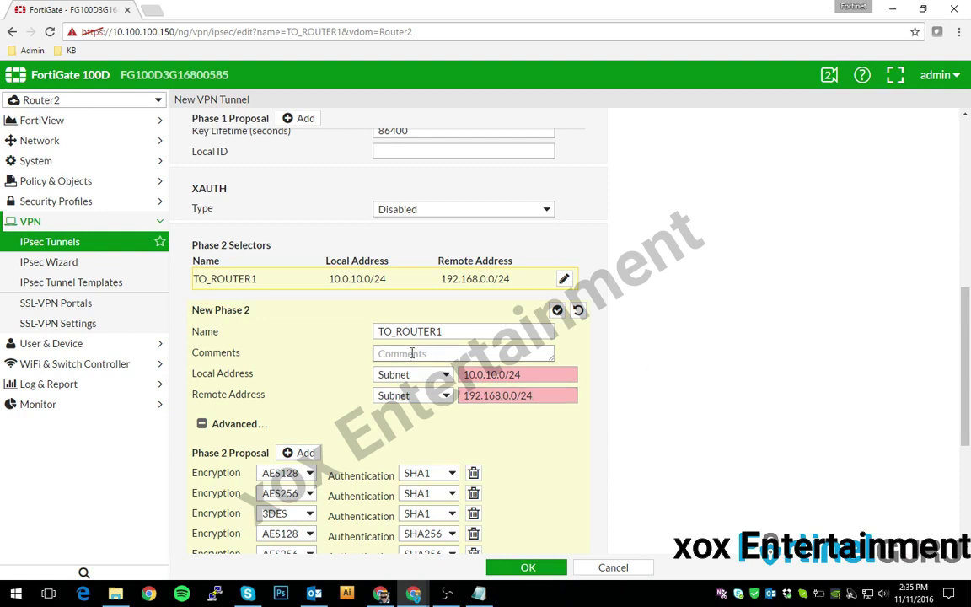
{"action": "scroll", "coordinate": [497, 419], "scroll_direction": "down", "scroll_amount": 2}
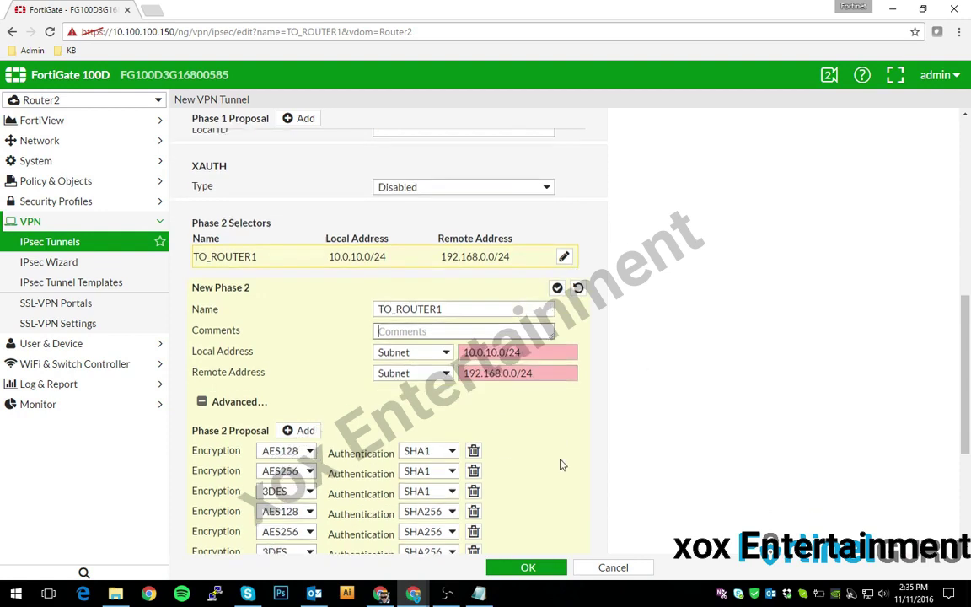
- Reduce Phase 2 to a single AES256/SHA512 proposal
{"action": "left_click", "coordinate": [474, 406]}
{"action": "left_click", "coordinate": [474, 407]}
{"action": "left_click", "coordinate": [474, 407]}
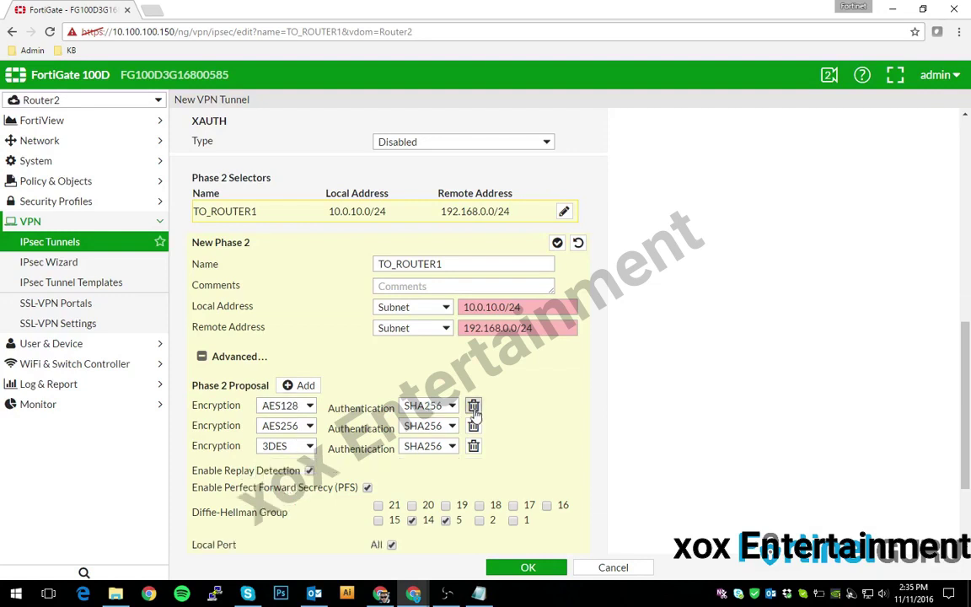
{"action": "left_click", "coordinate": [473, 406]}
{"action": "left_click", "coordinate": [473, 406]}
{"action": "left_click", "coordinate": [287, 405]}
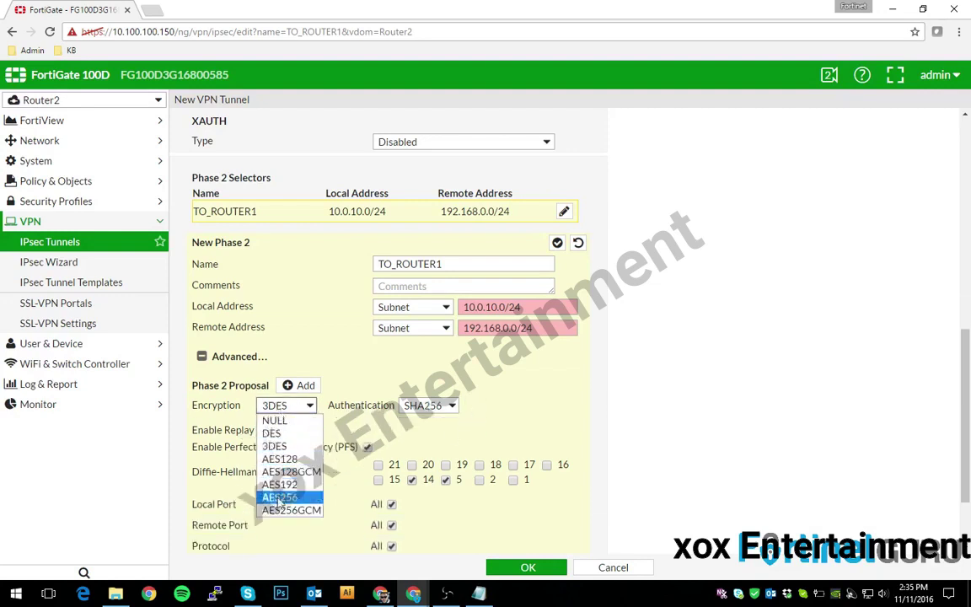
{"action": "left_click", "coordinate": [280, 496]}
{"action": "left_click", "coordinate": [429, 406]}
{"action": "left_click", "coordinate": [422, 484]}
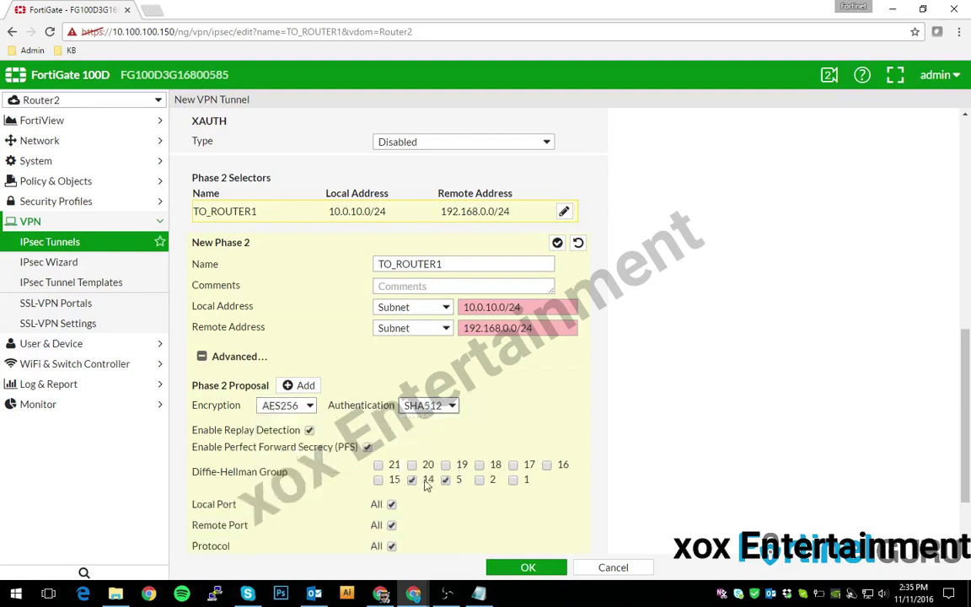
- Enable Auto-negotiate and save the TO_ROUTER1 tunnel
{"action": "scroll", "coordinate": [348, 493], "scroll_direction": "down", "scroll_amount": 1}
{"action": "scroll", "coordinate": [349, 492], "scroll_direction": "down", "scroll_amount": 2}
{"action": "left_click", "coordinate": [377, 465]}
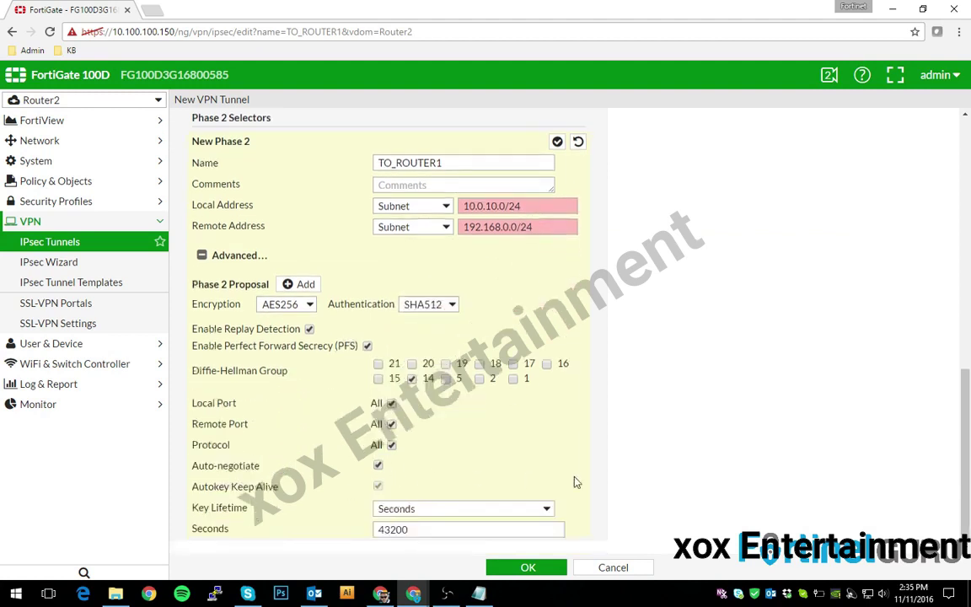
{"action": "left_click", "coordinate": [526, 568]}
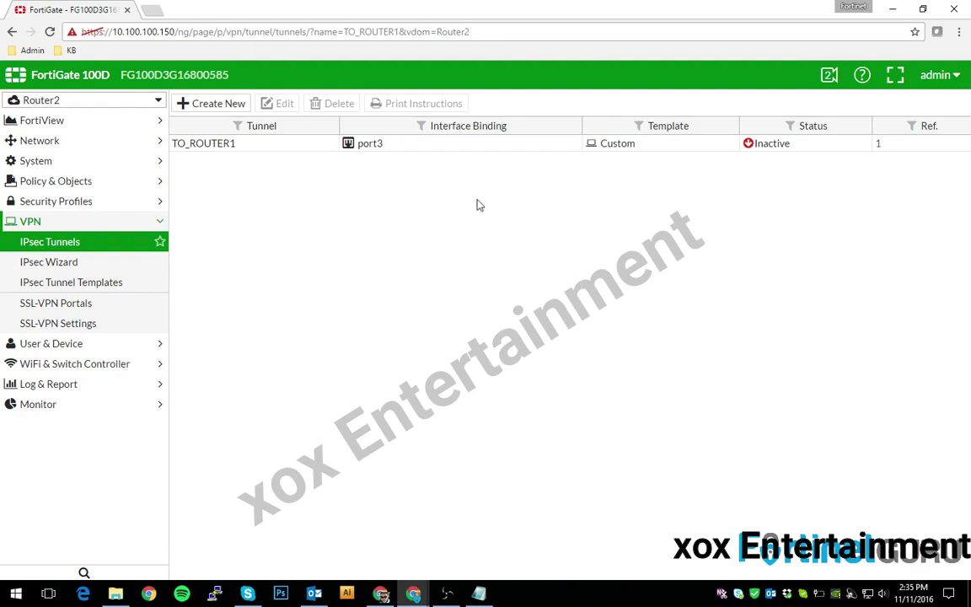
- Add a Router2 static route for 192.168.0.0/24 via the TO_ROUTER1 interface
{"action": "left_click", "coordinate": [52, 144]}
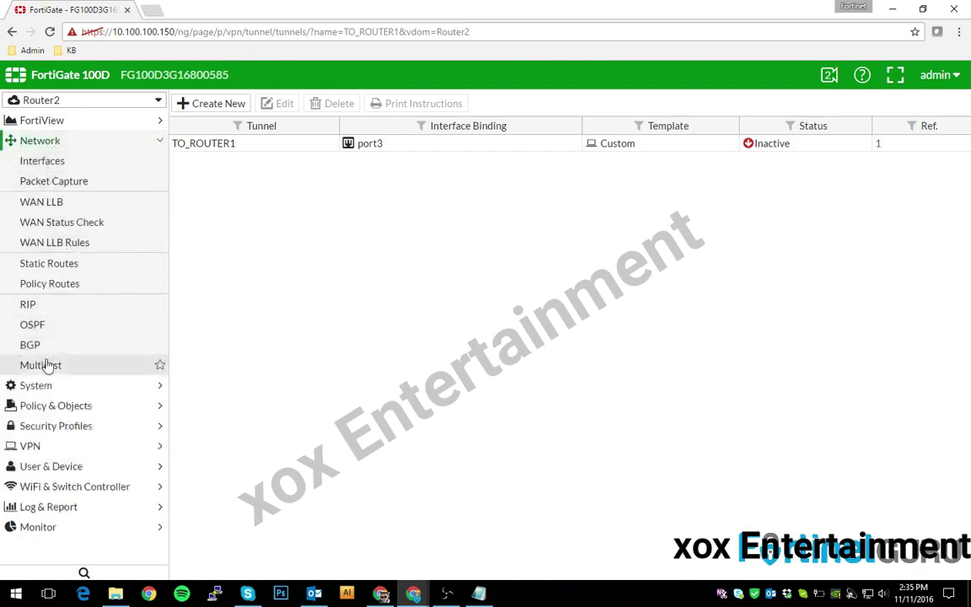
{"action": "left_click", "coordinate": [40, 265]}
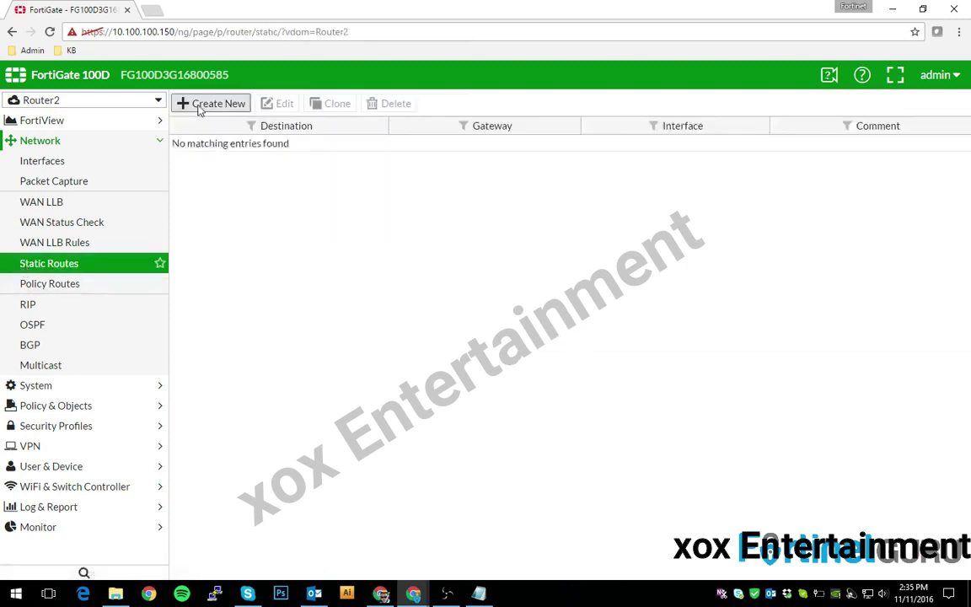
{"action": "left_click", "coordinate": [201, 105]}
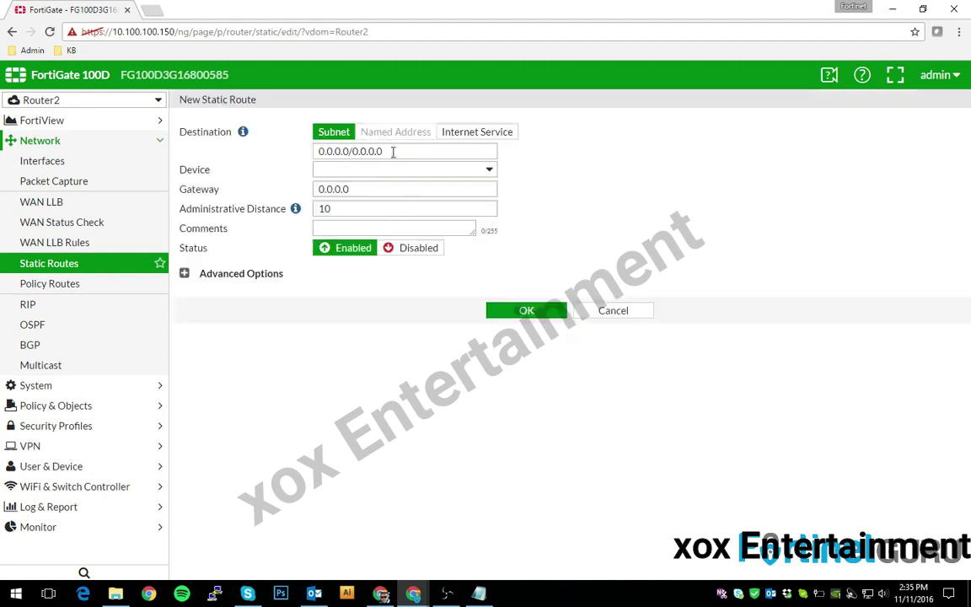
{"action": "left_click_drag", "start_coordinate": [422, 150], "coordinate": [190, 143]}
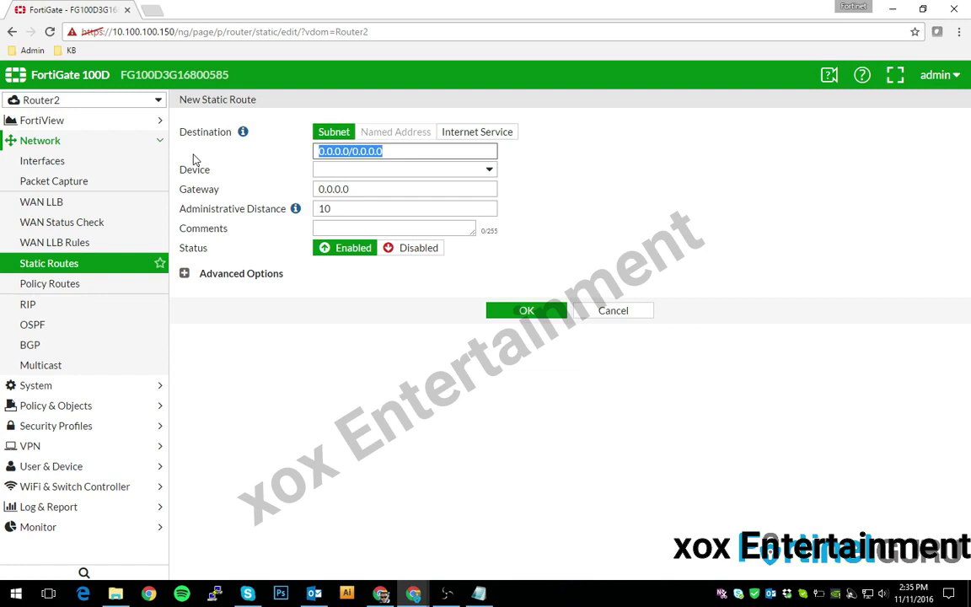
{"action": "type", "text": "192.168"}
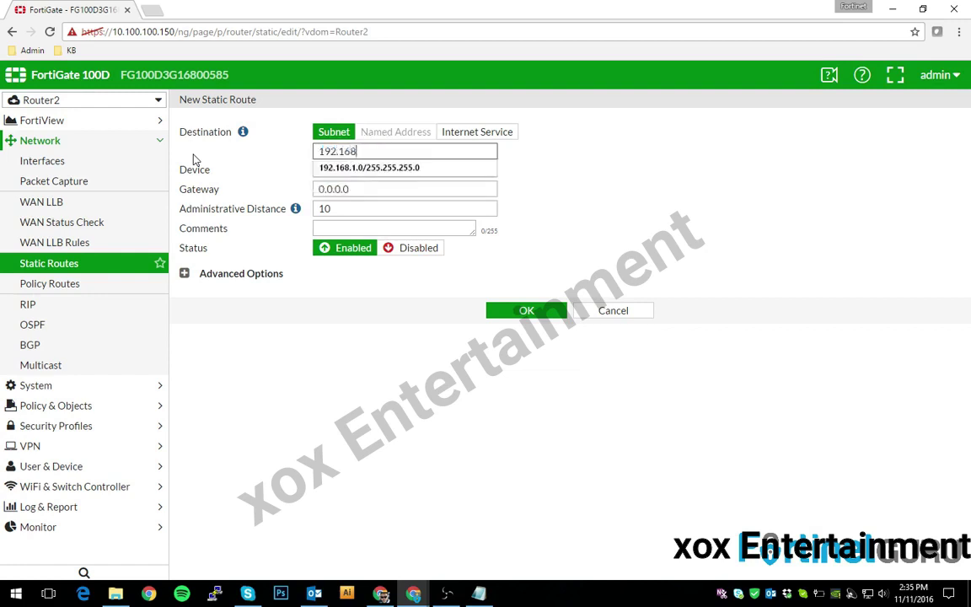
{"action": "type", "text": ".0.0/24"}
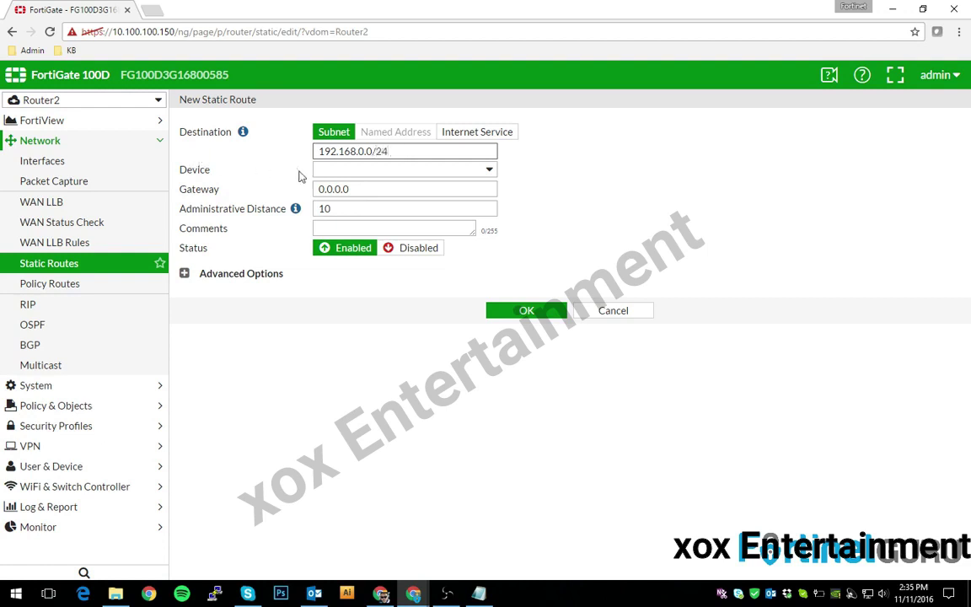
{"action": "left_click", "coordinate": [318, 168]}
{"action": "left_click", "coordinate": [381, 241]}
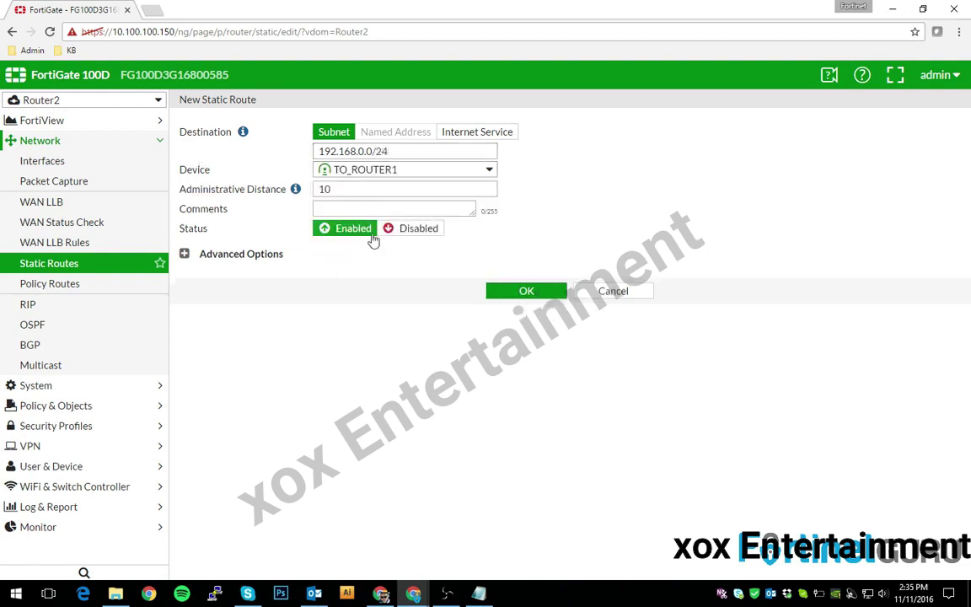
{"action": "left_click", "coordinate": [522, 290]}
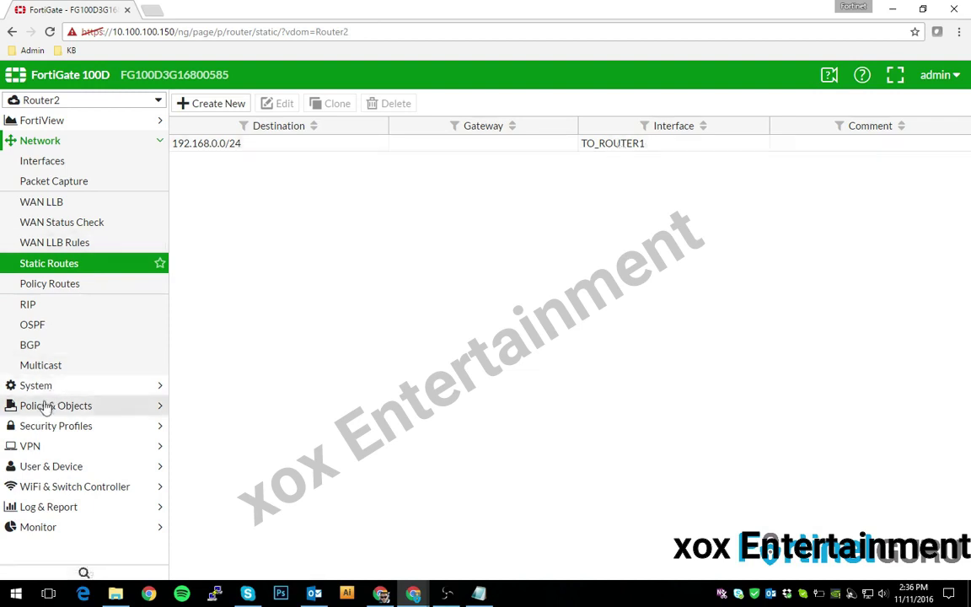
- Start IPv4 policy 'ipsec to local' from TO_ROUTER1 to NetworkA (port4)
{"action": "left_click", "coordinate": [26, 406]}
{"action": "left_click", "coordinate": [40, 203]}
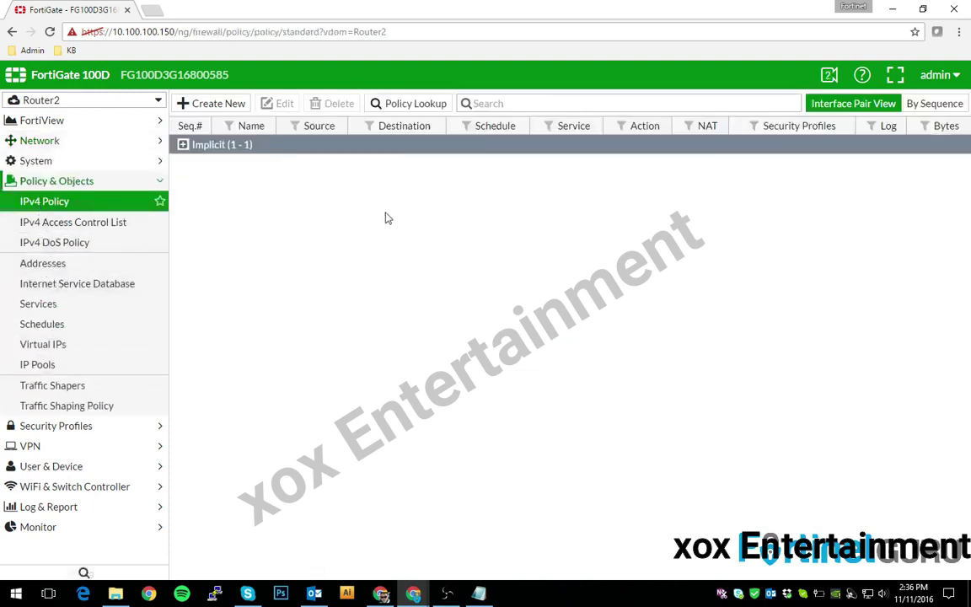
{"action": "left_click", "coordinate": [216, 100]}
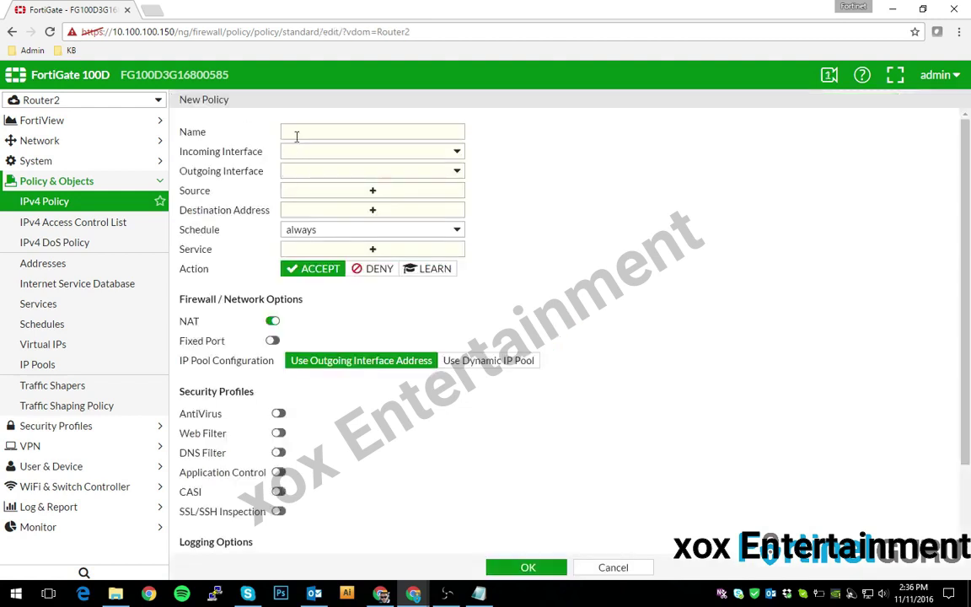
{"action": "left_click", "coordinate": [295, 133]}
{"action": "type", "text": "ipsec to local"}
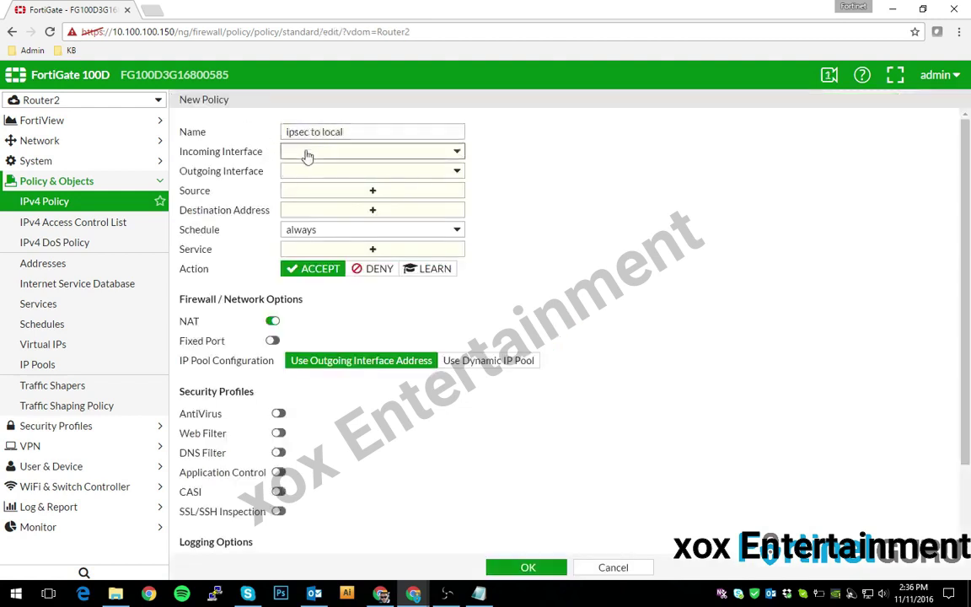
{"action": "left_click", "coordinate": [308, 153]}
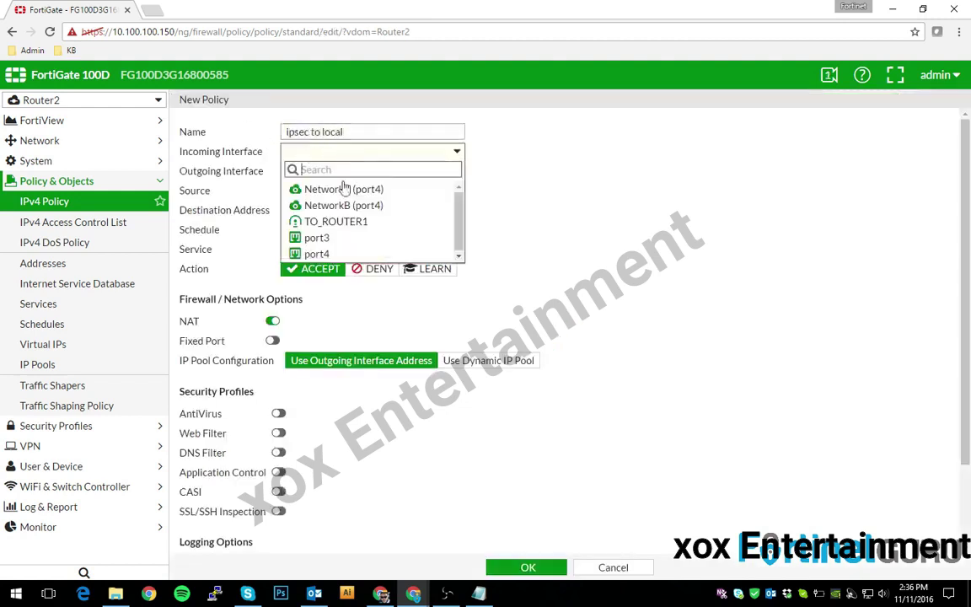
{"action": "left_click", "coordinate": [337, 219]}
{"action": "left_click", "coordinate": [336, 175]}
{"action": "left_click", "coordinate": [330, 205]}
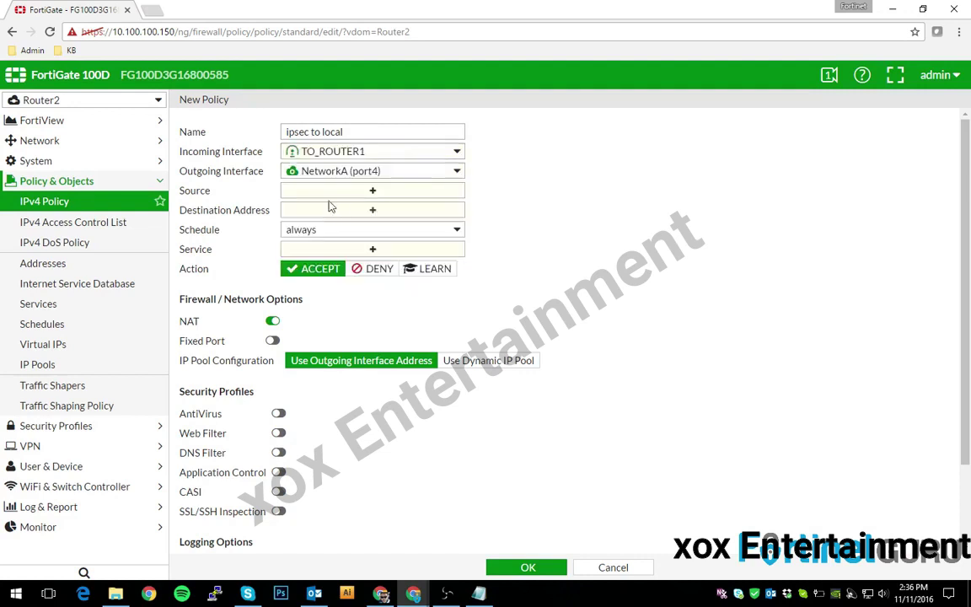
- Allow all sources, destinations and ALL services with NAT disabled, and save the policy
{"action": "left_click", "coordinate": [312, 192]}
{"action": "left_click", "coordinate": [836, 177]}
{"action": "left_click", "coordinate": [404, 210]}
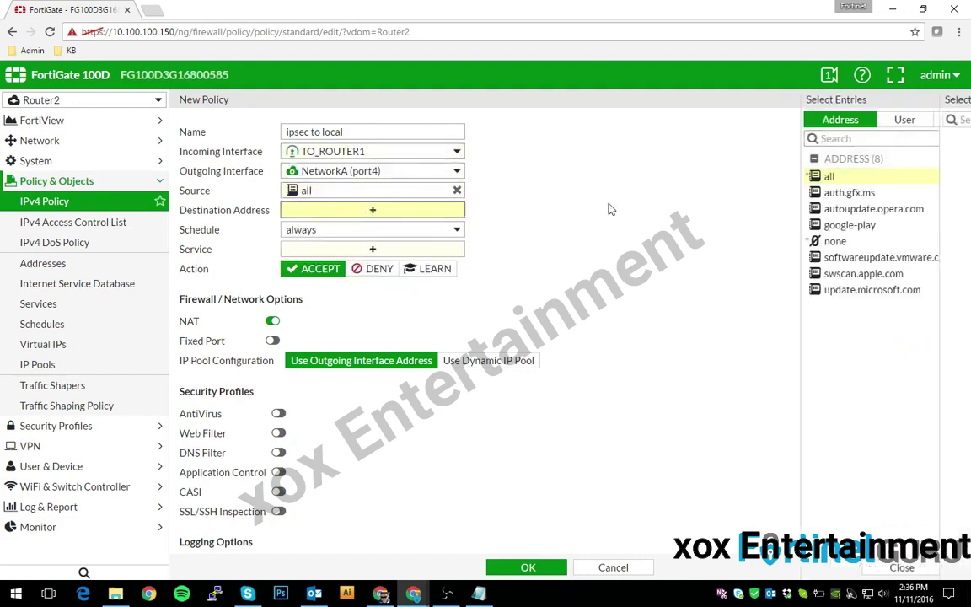
{"action": "left_click", "coordinate": [816, 176]}
{"action": "left_click", "coordinate": [403, 250]}
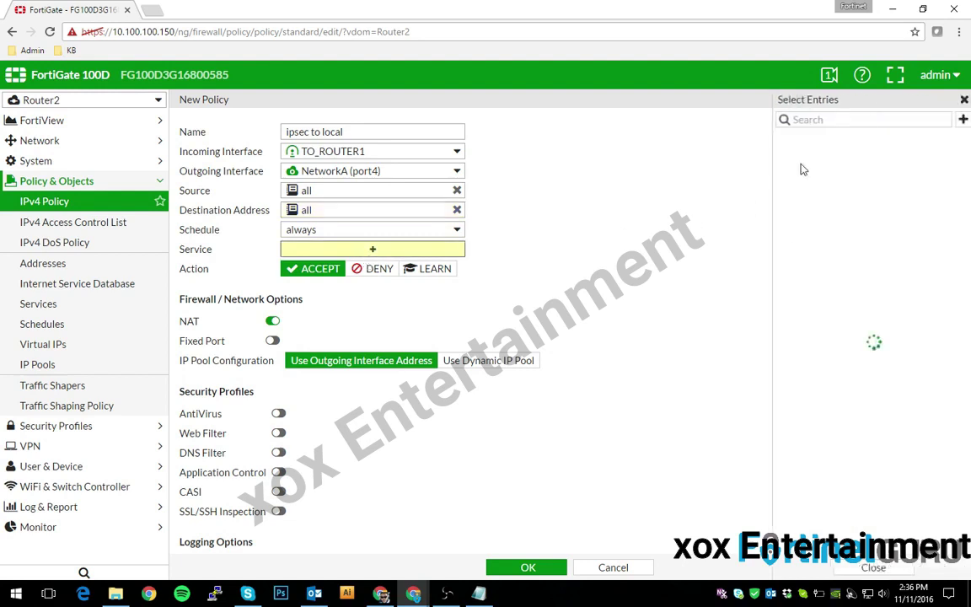
{"action": "left_click", "coordinate": [801, 173]}
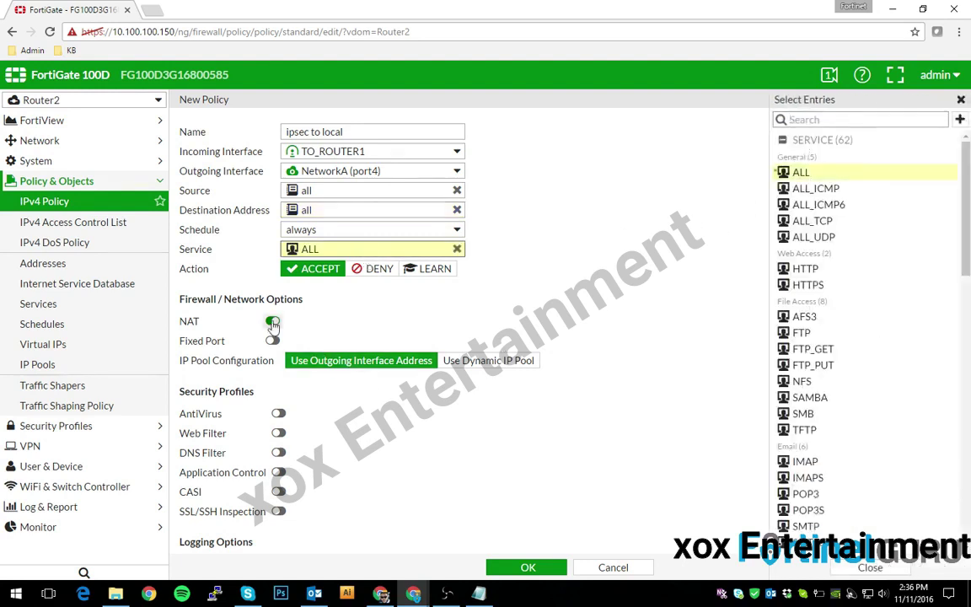
{"action": "left_click", "coordinate": [273, 321]}
{"action": "left_click", "coordinate": [510, 576]}
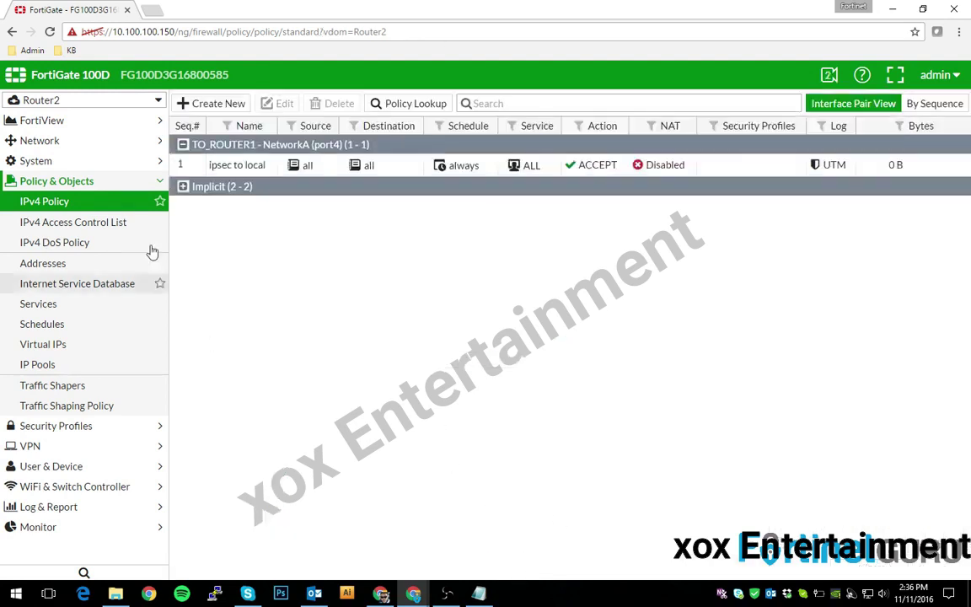
{"action": "left_click", "coordinate": [194, 104]}
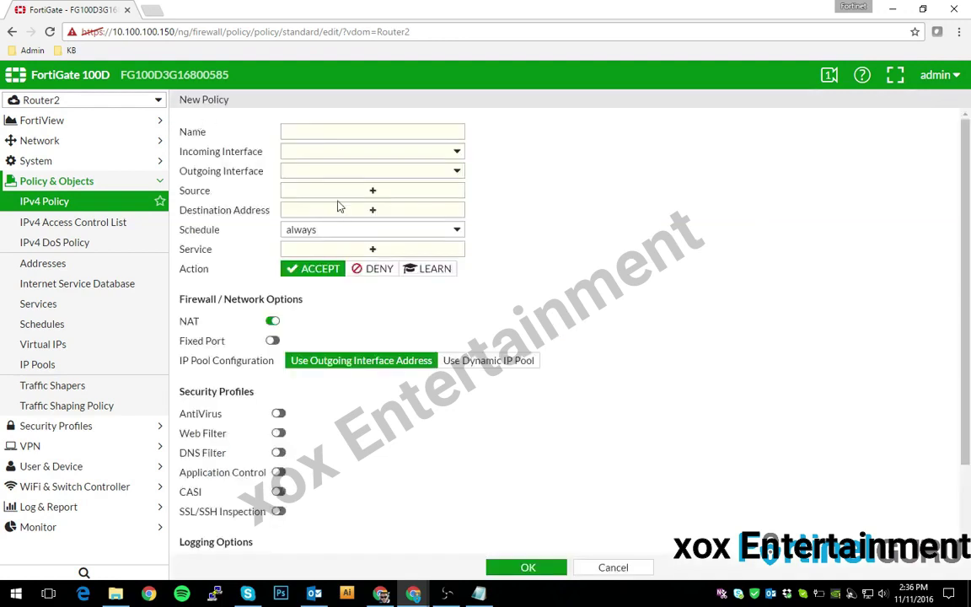
- Name the new policy 'local to ipsec', from NetworkA (port4) to TO_ROUTER1
{"action": "left_click", "coordinate": [305, 131]}
{"action": "type", "text": "local to ipsec"}
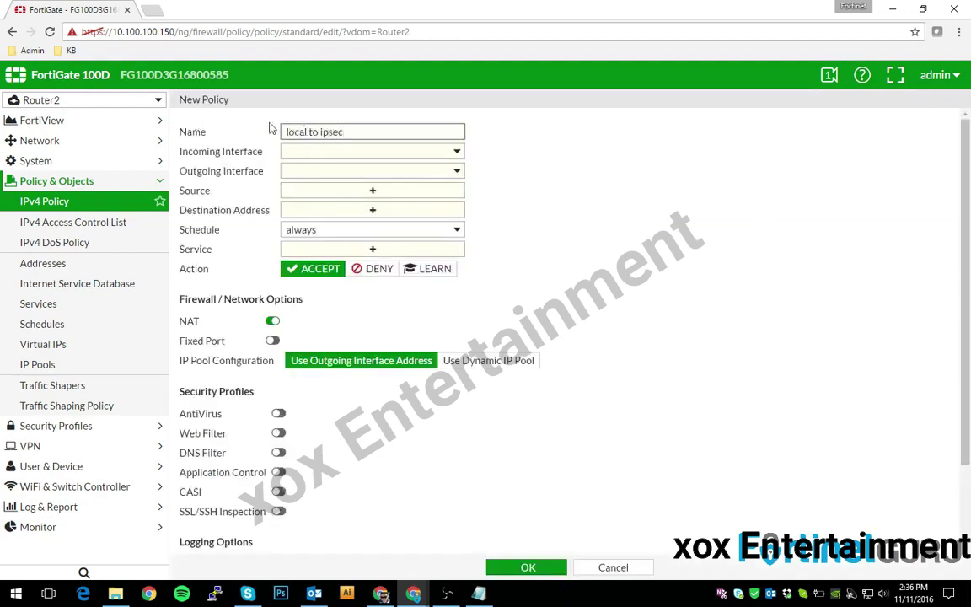
{"action": "left_click", "coordinate": [281, 150]}
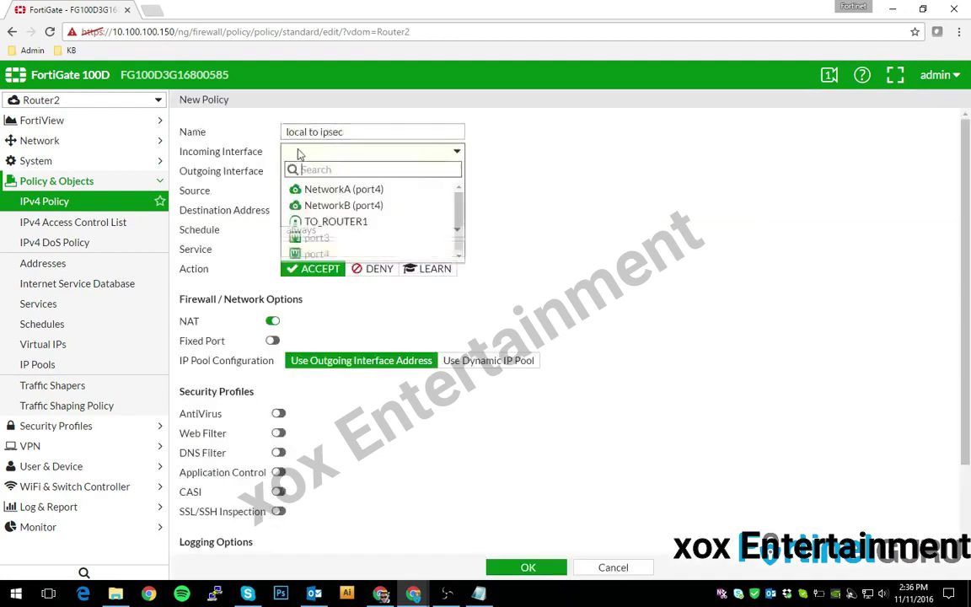
{"action": "left_click", "coordinate": [343, 189]}
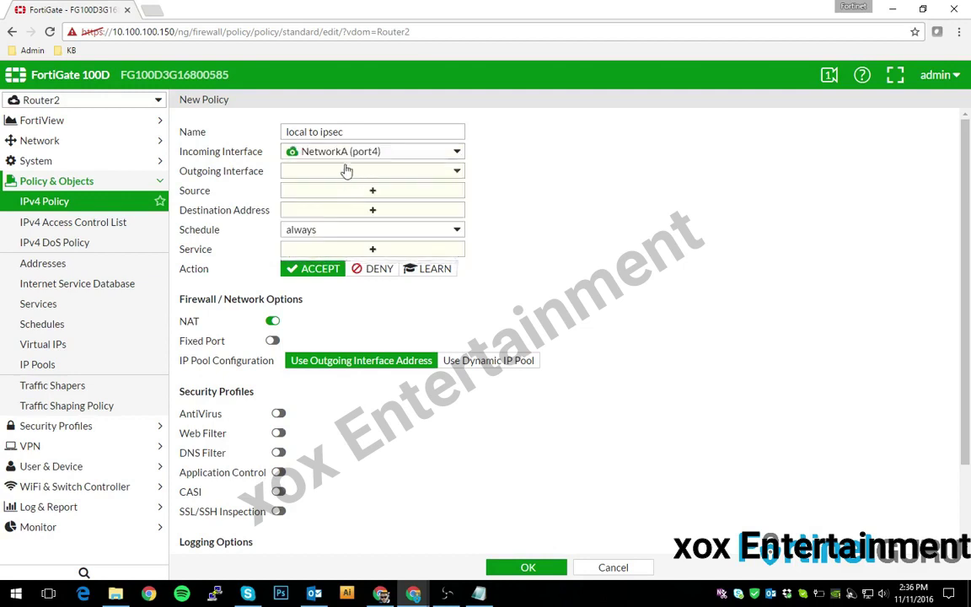
{"action": "left_click", "coordinate": [345, 170]}
{"action": "left_click", "coordinate": [340, 245]}
- Use all addresses and ALL services, turn NAT off, and save the policy
{"action": "left_click", "coordinate": [314, 192]}
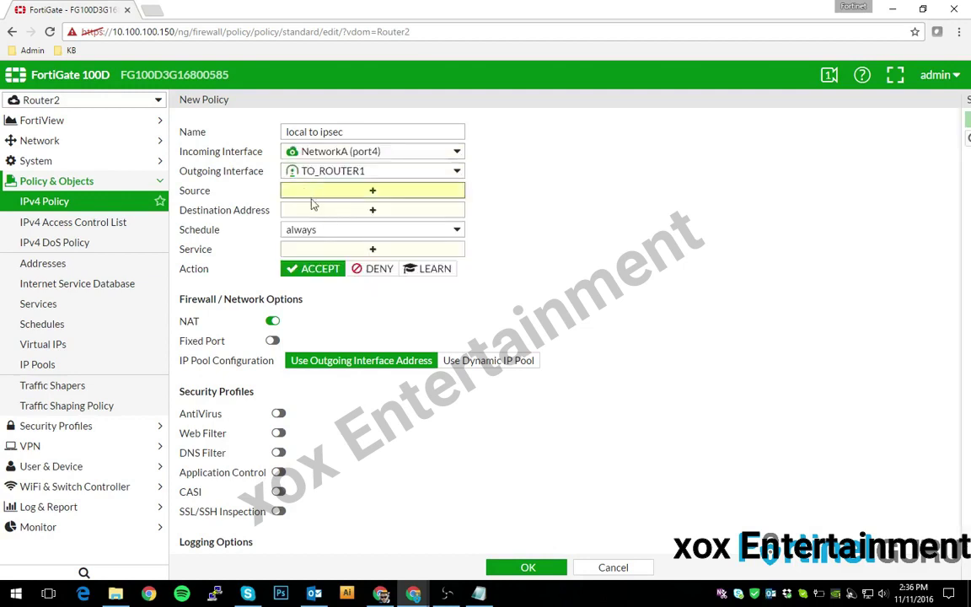
{"action": "left_click", "coordinate": [825, 182]}
{"action": "left_click", "coordinate": [368, 211]}
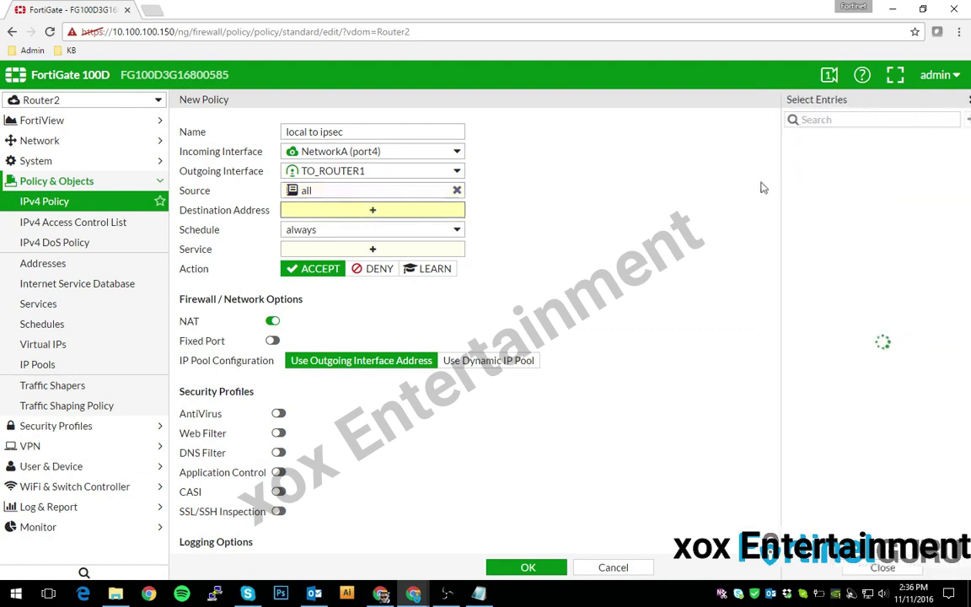
{"action": "left_click", "coordinate": [801, 180]}
{"action": "left_click", "coordinate": [400, 245]}
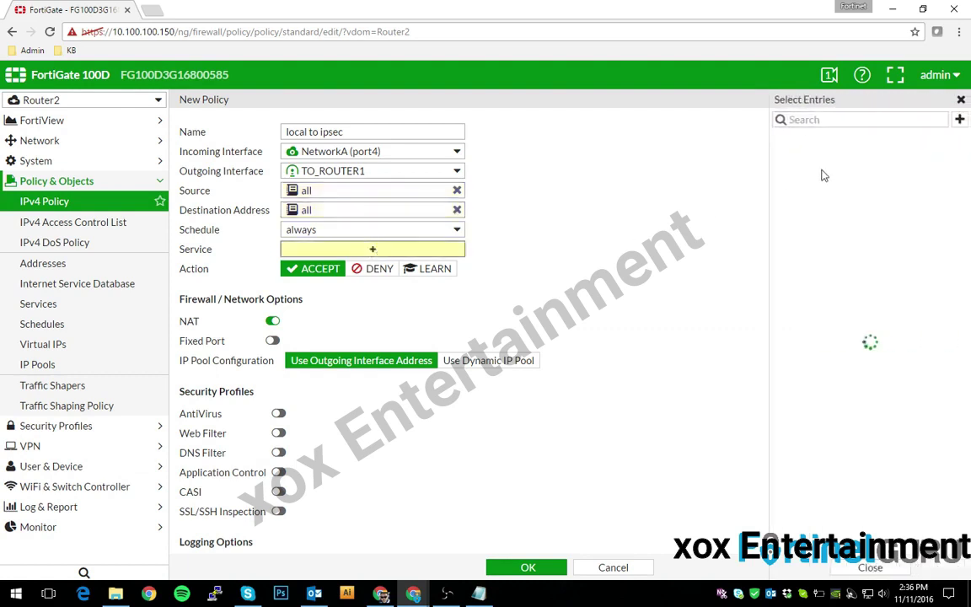
{"action": "left_click", "coordinate": [801, 172]}
{"action": "left_click", "coordinate": [273, 321]}
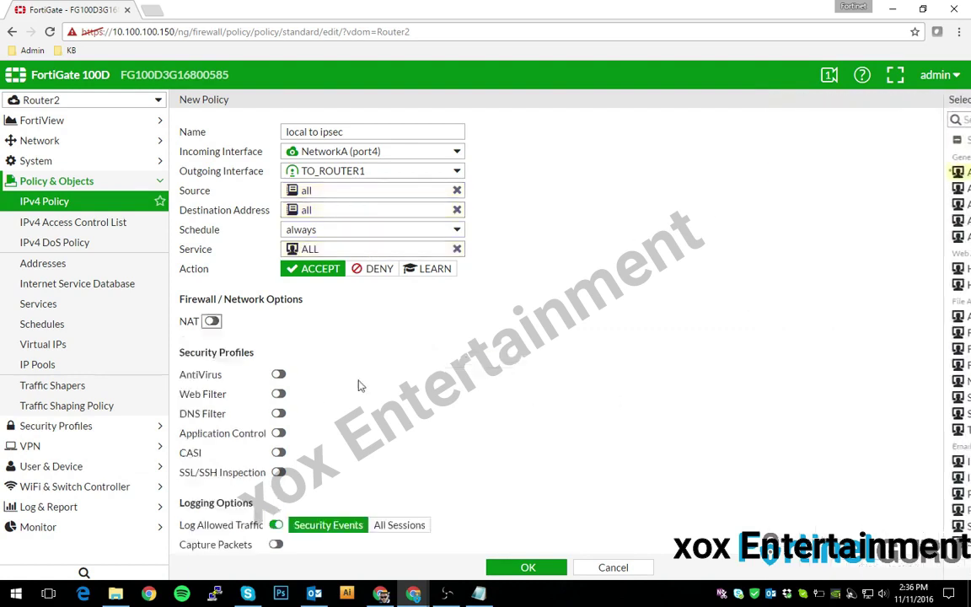
{"action": "left_click", "coordinate": [528, 568]}
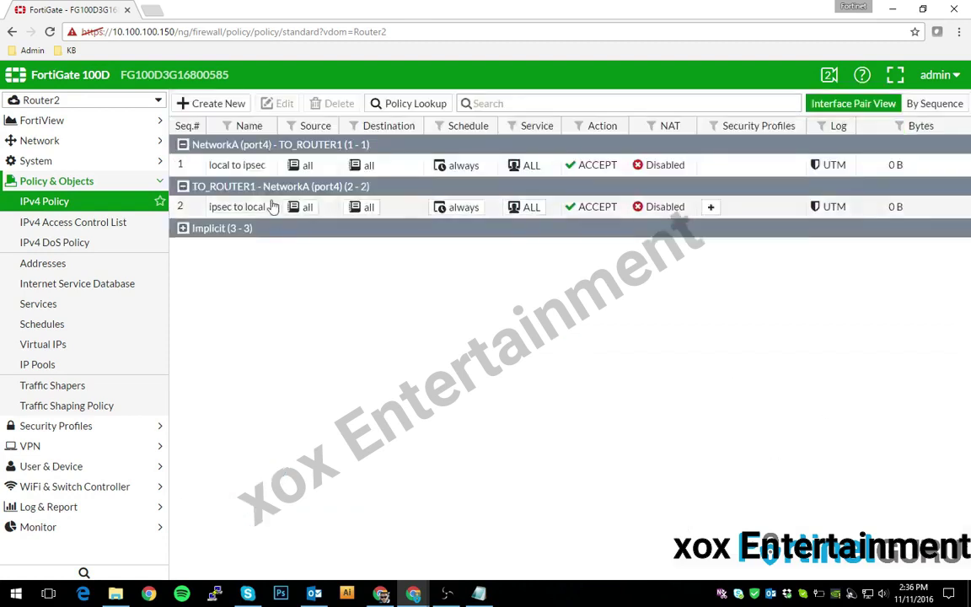
- Open Router2's IPsec Monitor to confirm TO_ROUTER1 to 172.16.28.10 is Up
{"action": "left_click", "coordinate": [38, 527]}
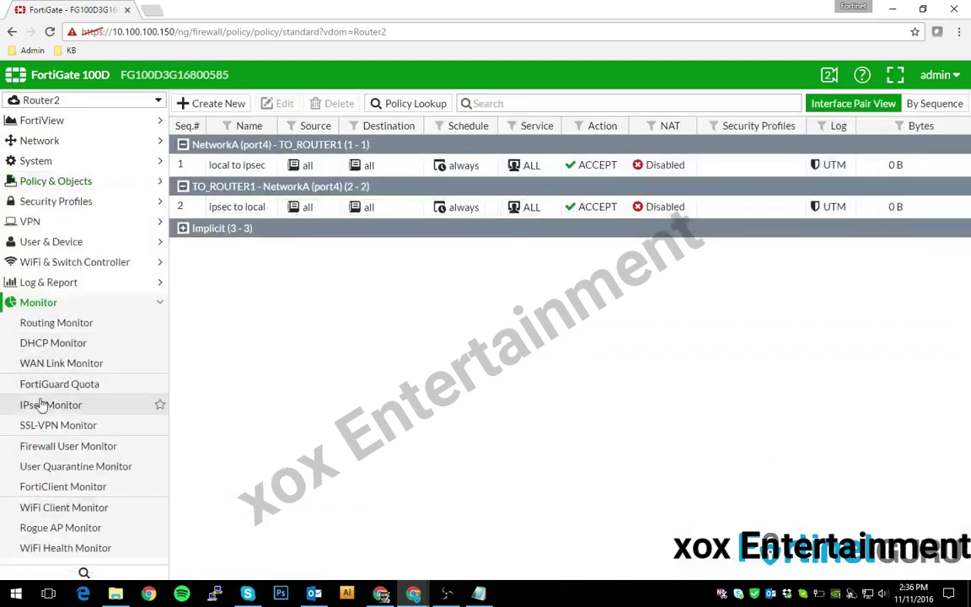
{"action": "left_click", "coordinate": [41, 404]}
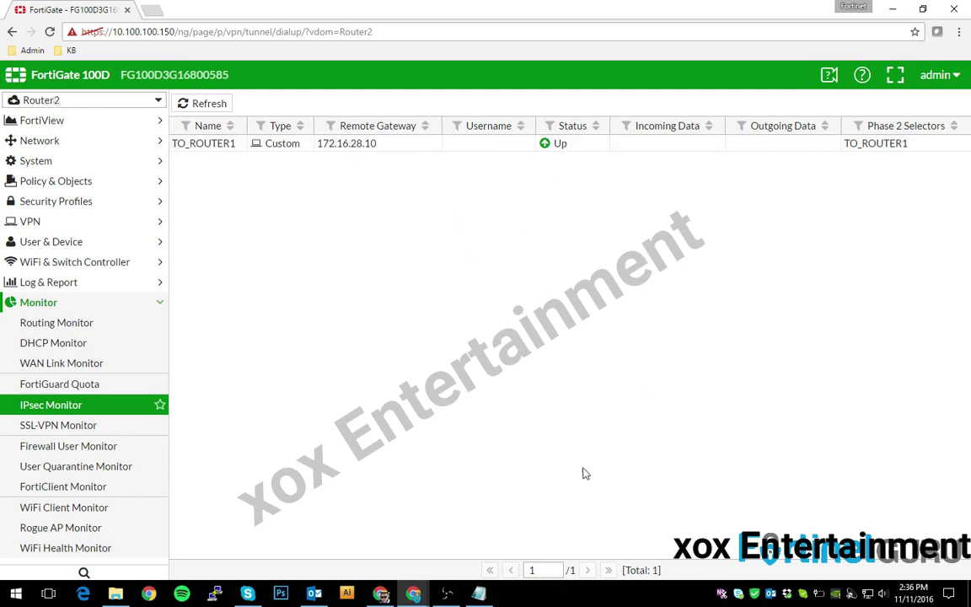
- Start an SSH session to the firewall at 10.100.100.150 and log in as admin
{"action": "left_click", "coordinate": [215, 594]}
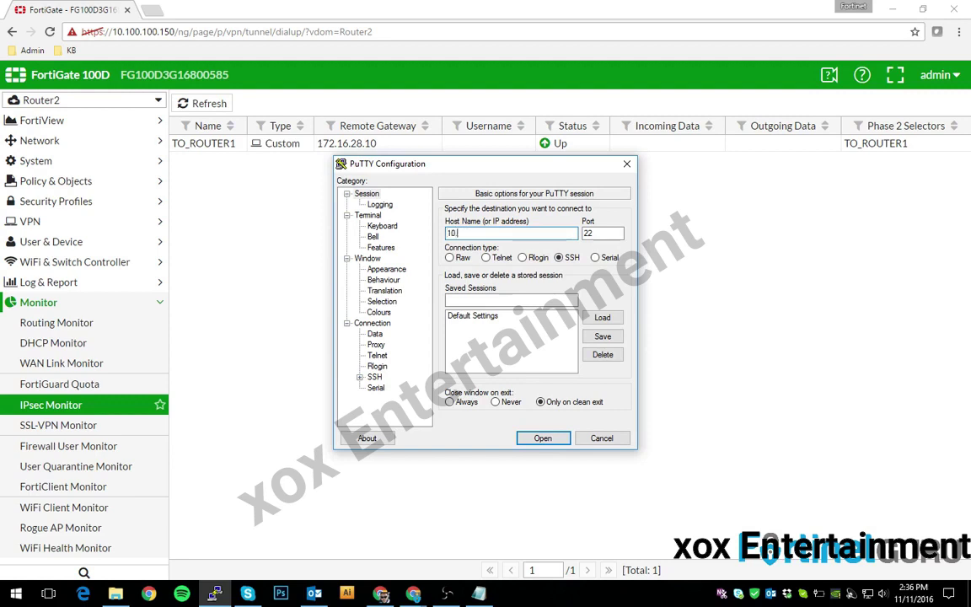
{"action": "type", "text": "10.100.100.150"}
{"action": "key", "text": "Return"}
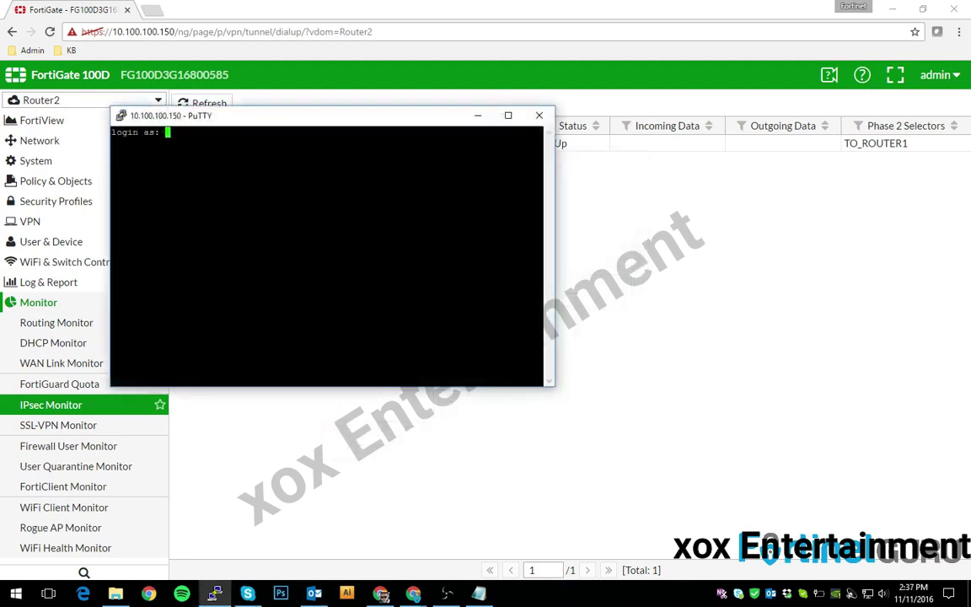
{"action": "type", "text": "admin"}
{"action": "key", "text": "Return"}
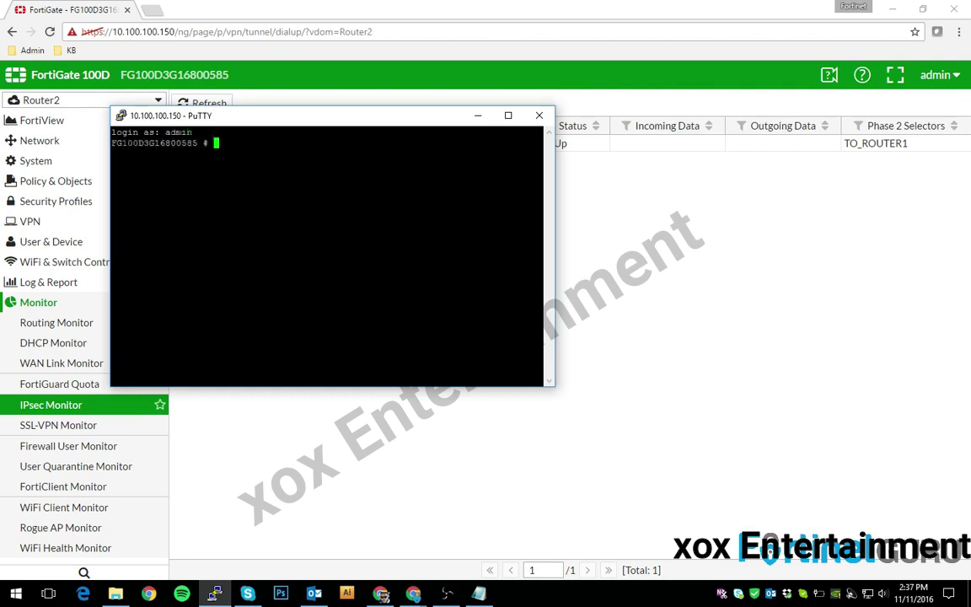
- Enter the Router1 VDOM and set the ping source to 192.168.0.1
{"action": "type", "text": "config vdom"}
{"action": "key", "text": "Return"}
{"action": "type", "text": "edit Router1"}
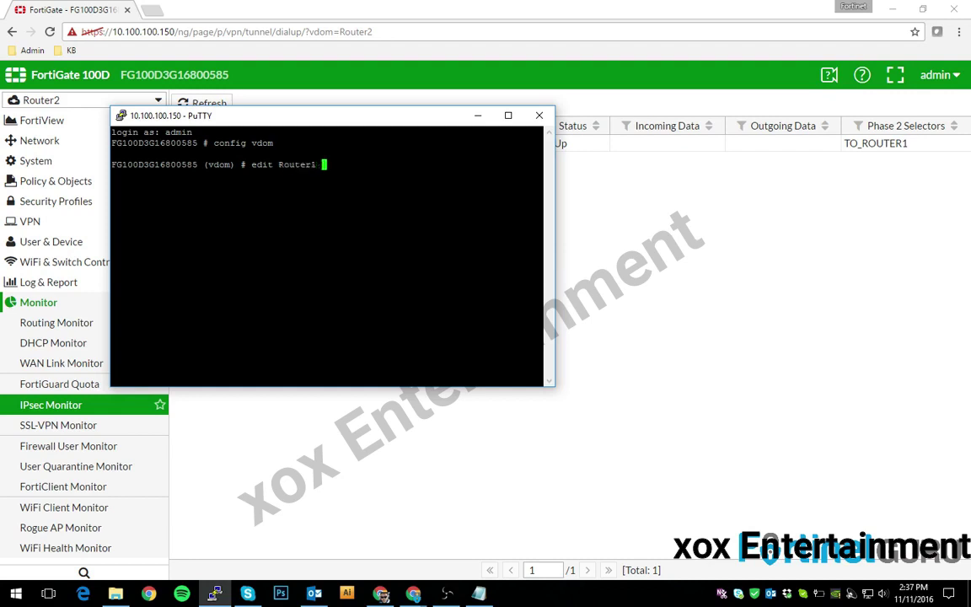
{"action": "key", "text": "Return"}
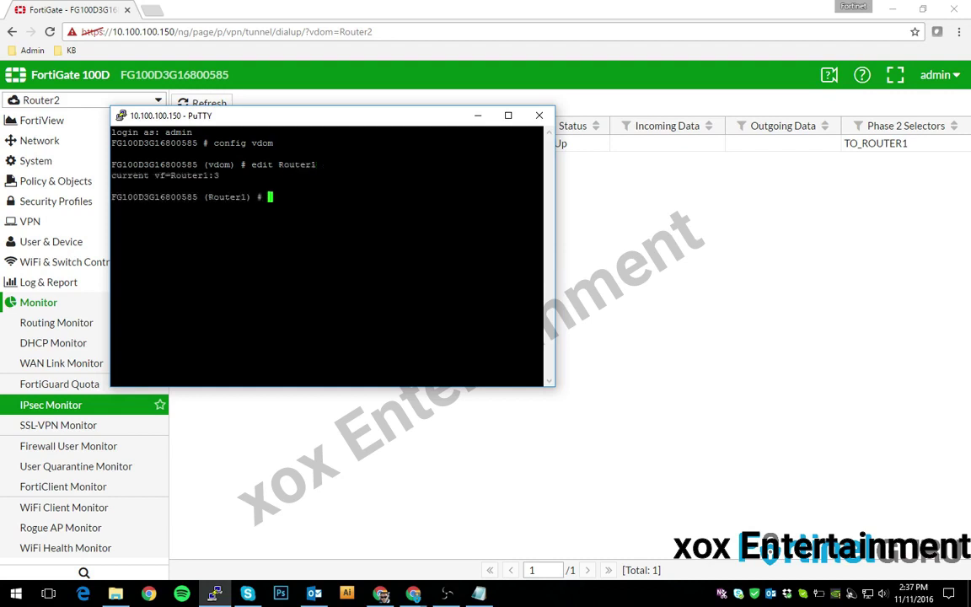
{"action": "type", "text": "execute ping-optio"}
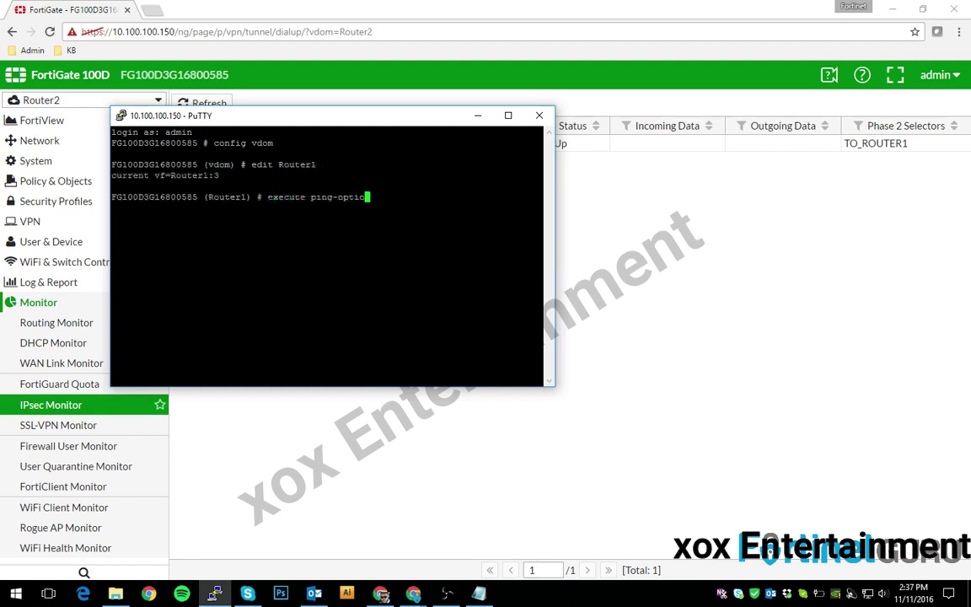
{"action": "type", "text": "ns source 192.168.0.1"}
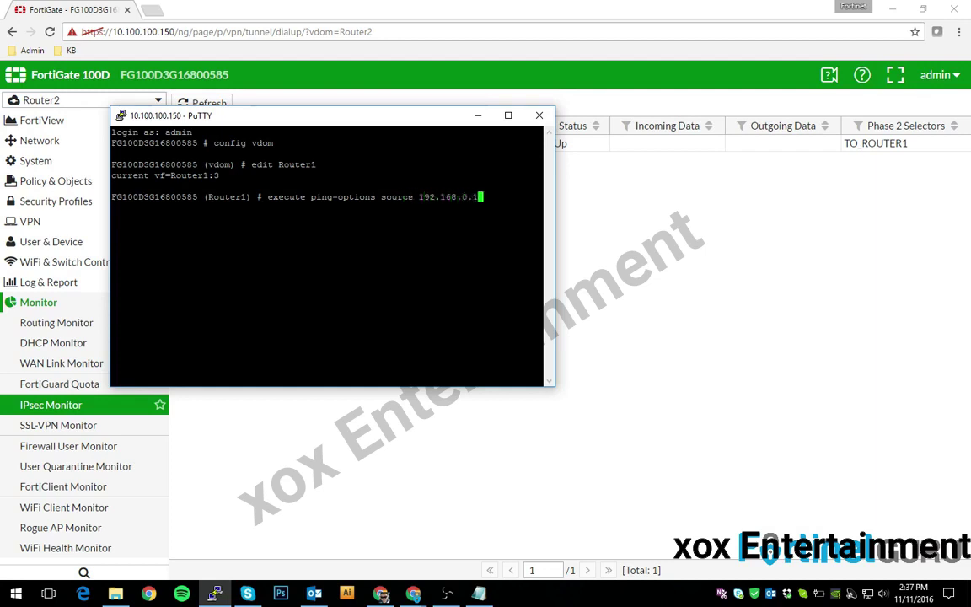
{"action": "key", "text": "Return"}
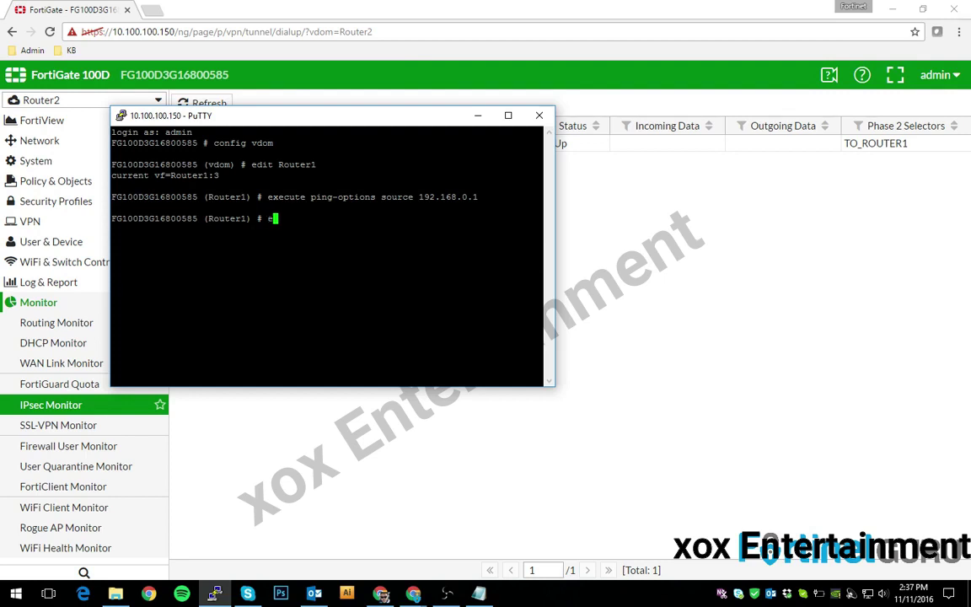
- Ping 10.0.10.1 from Router1, getting 5 of 5 replies, then run end
{"action": "type", "text": "xecute ping"}
{"action": "type", "text": "10.0.10.1"}
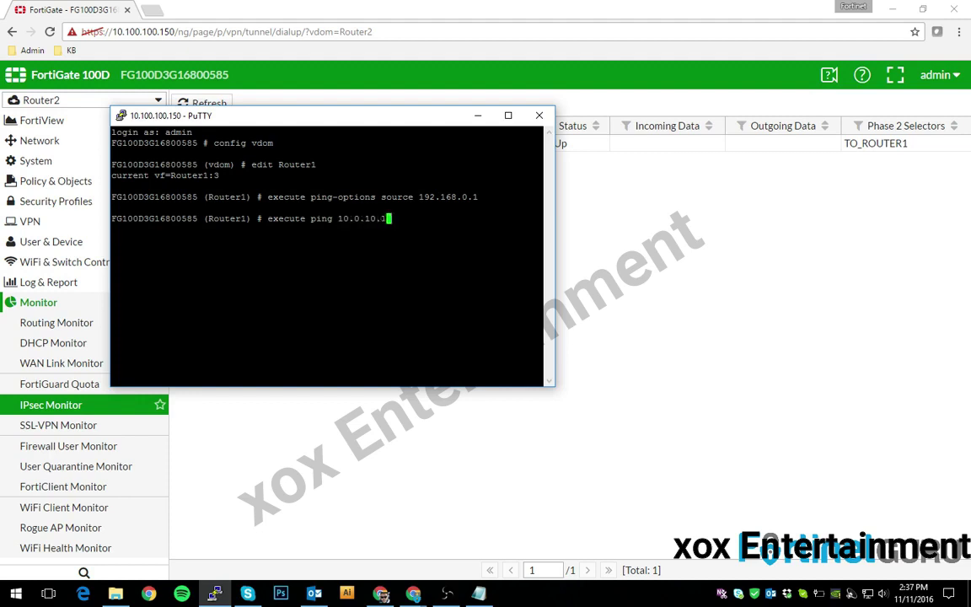
{"action": "key", "text": "Return"}
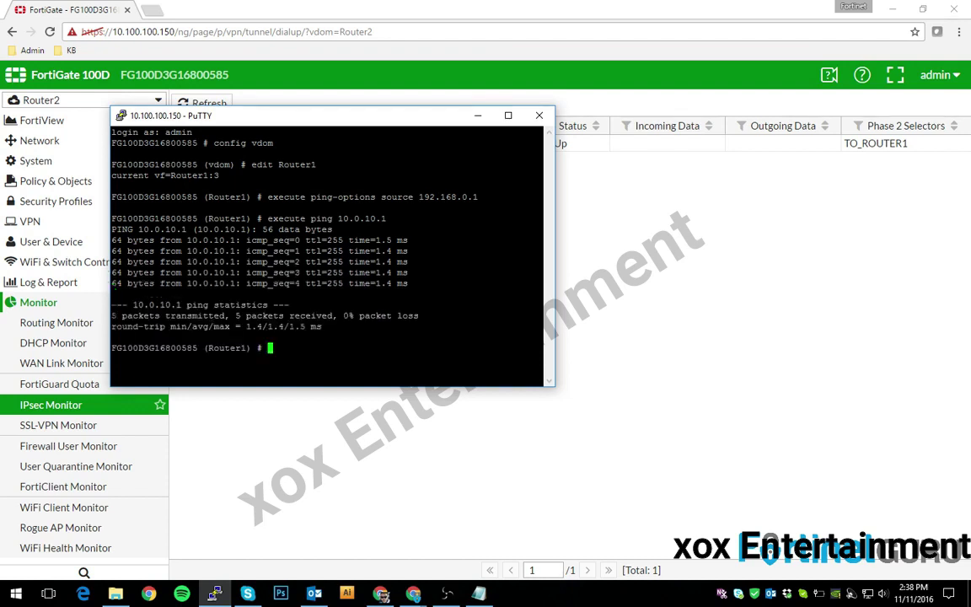
{"action": "type", "text": "end"}
{"action": "key", "text": "Return"}
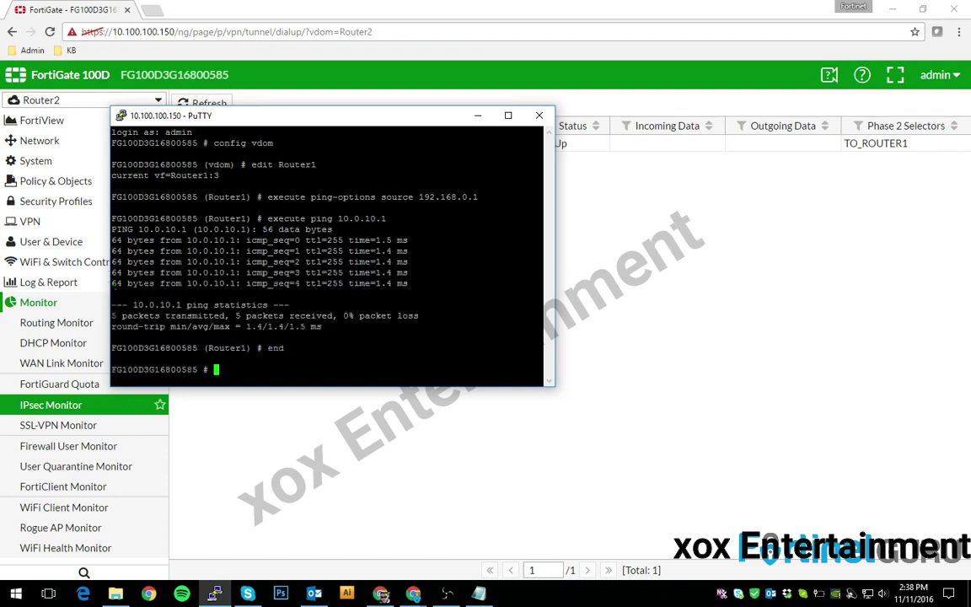
- Switch into the Router2 VDOM with config vdom and edit Router2
{"action": "type", "text": "edit vdom"}
{"action": "key", "text": "Return"}
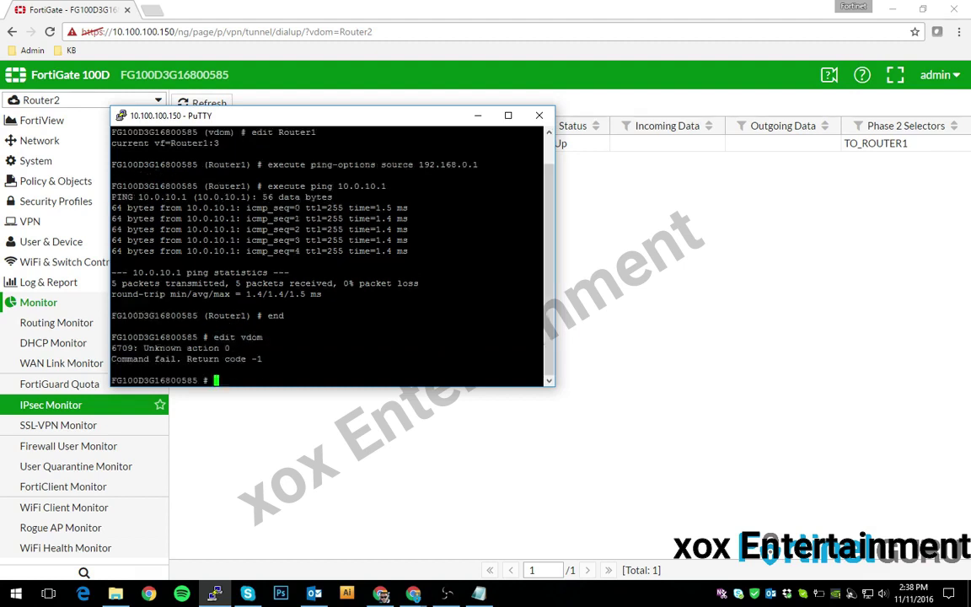
{"action": "type", "text": "config vdom"}
{"action": "key", "text": "Return"}
{"action": "type", "text": "edi"}
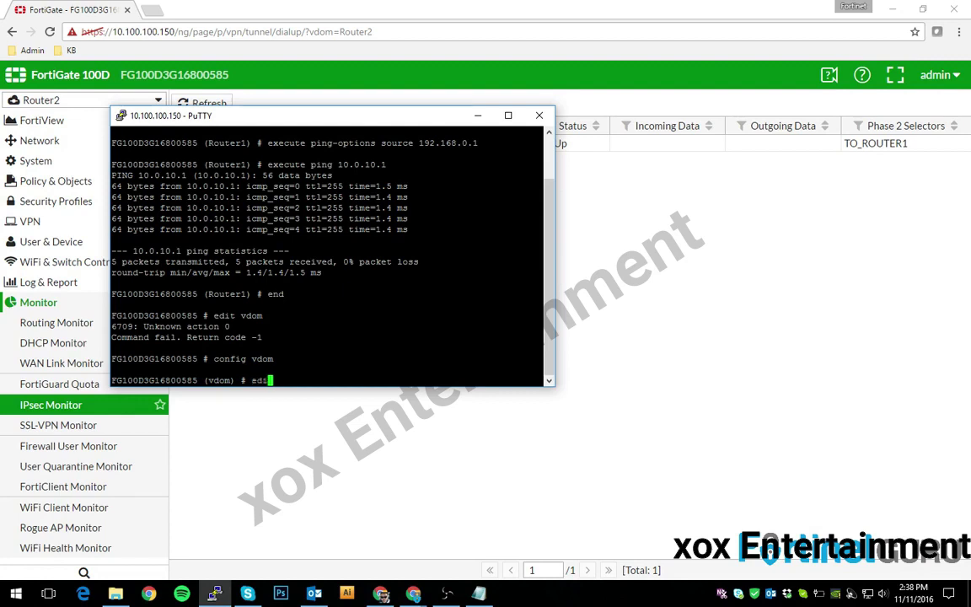
{"action": "type", "text": "t Router2"}
{"action": "key", "text": "Return"}
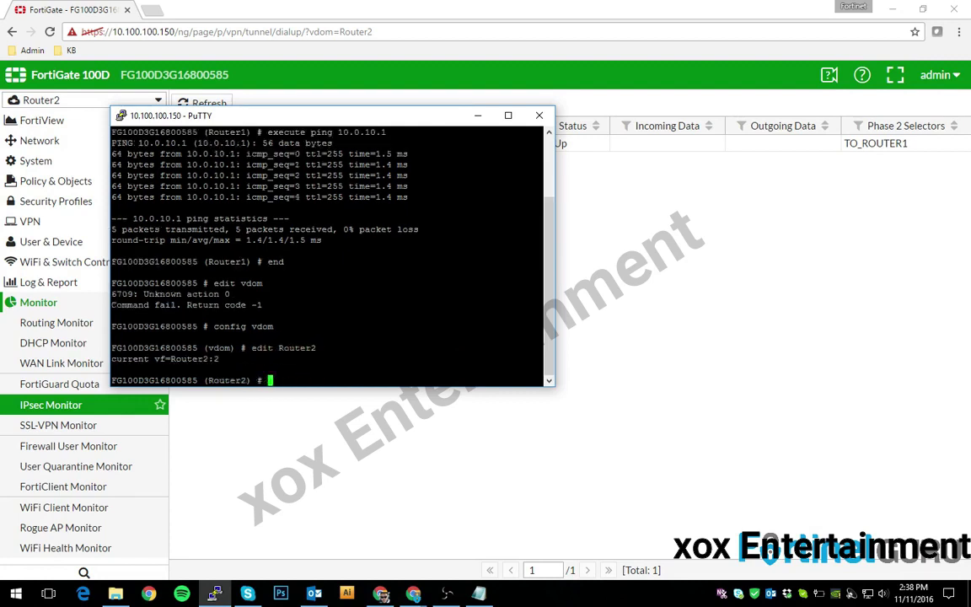
- Set the ping source to 10.0.10.1 and ping 192.168.0.1 across the tunnel
{"action": "type", "text": "execute ping-options source 10"}
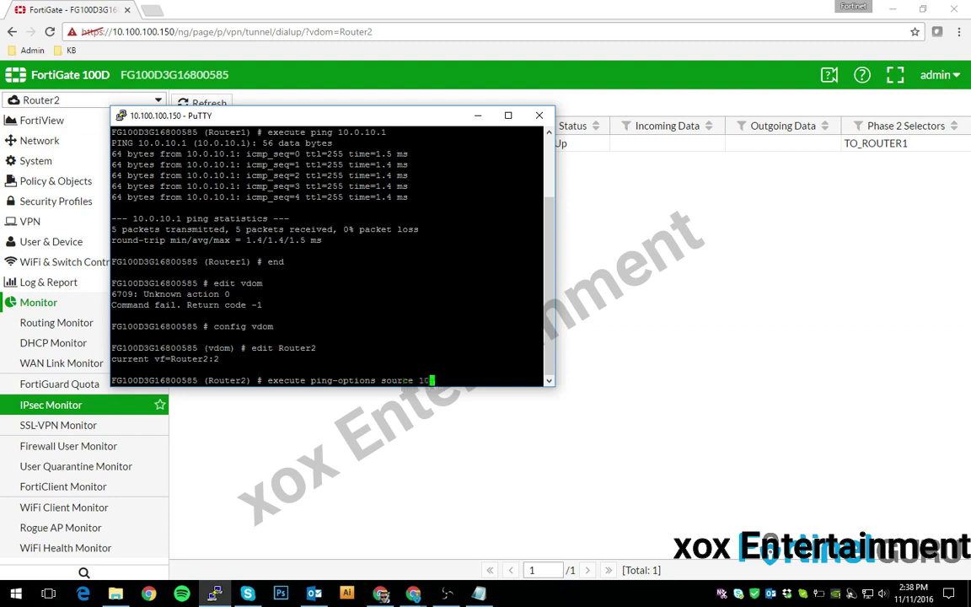
{"action": "type", "text": ".0.10.1"}
{"action": "key", "text": "Return"}
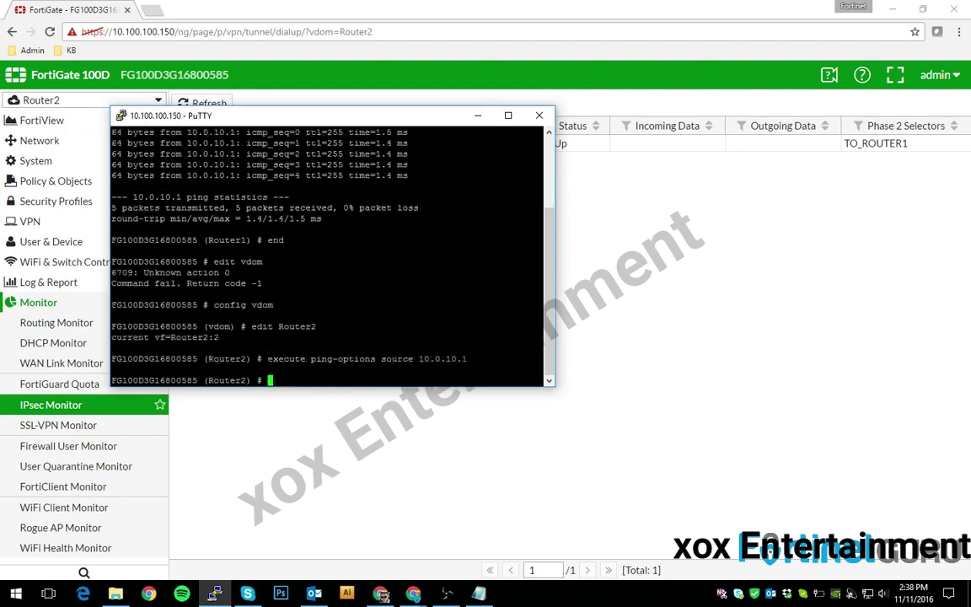
{"action": "type", "text": "execute ping 192.168.0.1"}
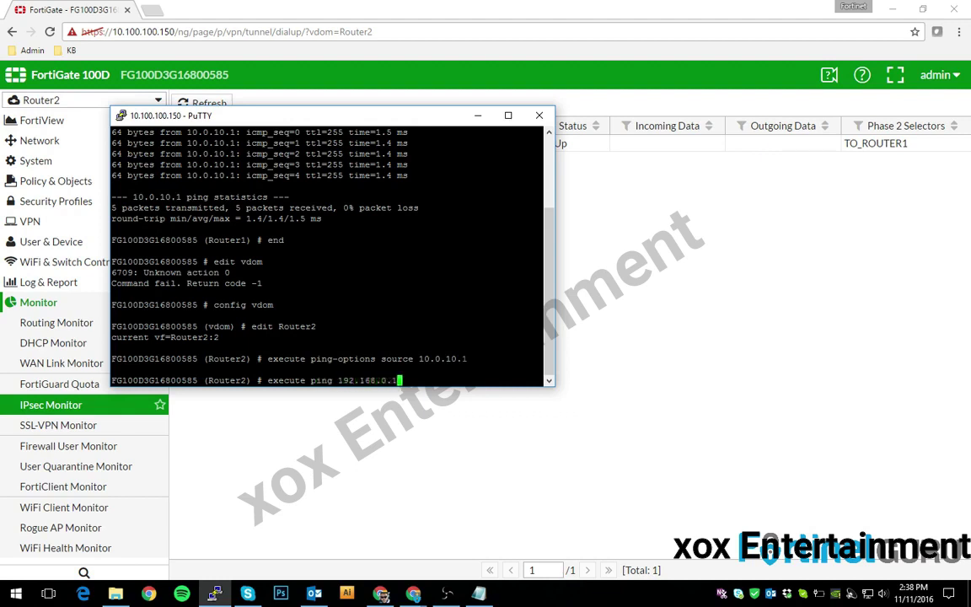
{"action": "key", "text": "Return"}
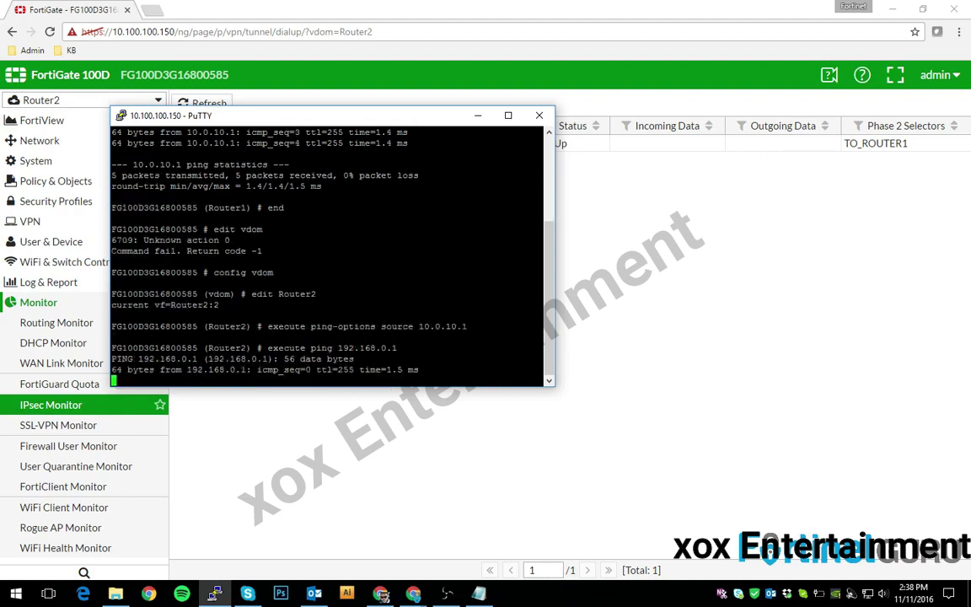
- Refresh Router2's IPsec Monitor in Chrome to update the tunnel traffic counters
{"action": "left_click", "coordinate": [639, 228]}
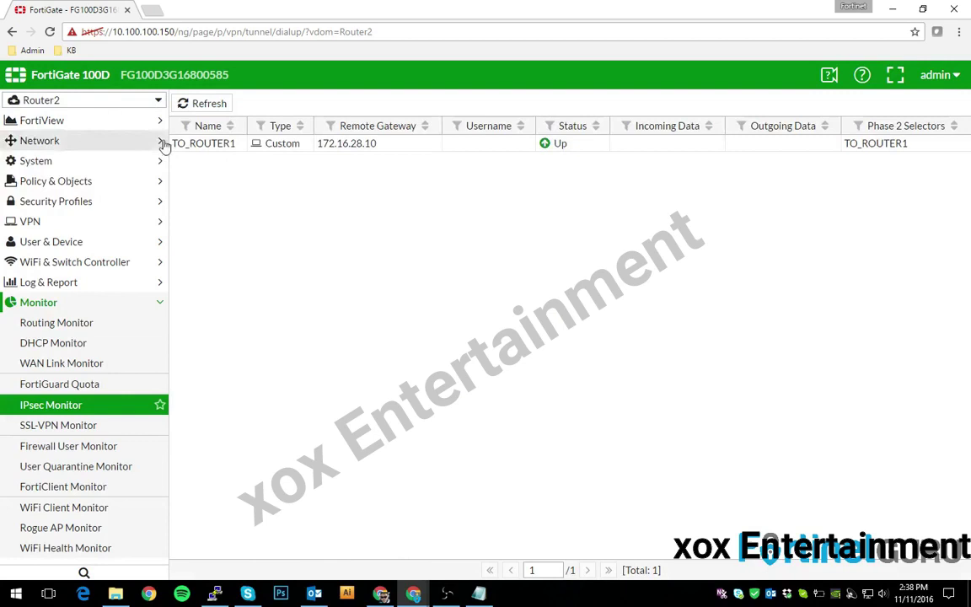
{"action": "left_click", "coordinate": [219, 105]}
{"action": "left_click", "coordinate": [219, 105]}
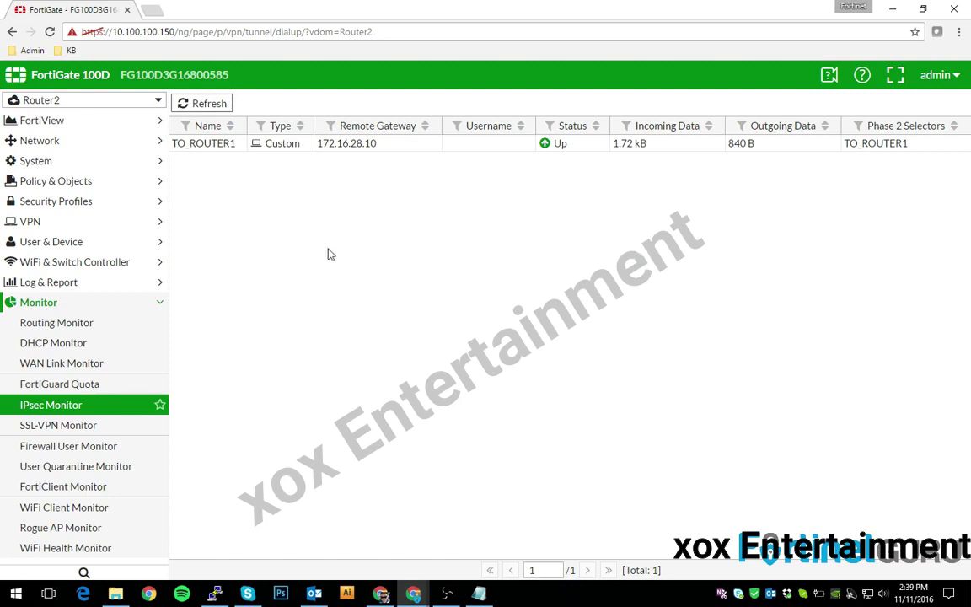
- Switch to the Router1 VDOM and reload its IPsec Monitor, showing TO_Router2 Up
{"action": "left_click", "coordinate": [48, 102]}
{"action": "left_click", "coordinate": [54, 172]}
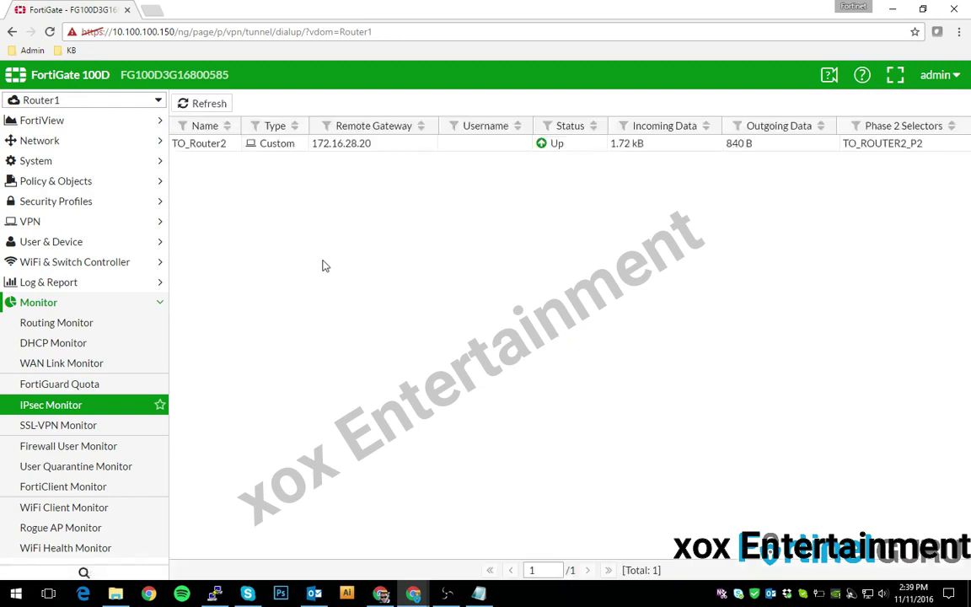
{"action": "left_click", "coordinate": [201, 108]}
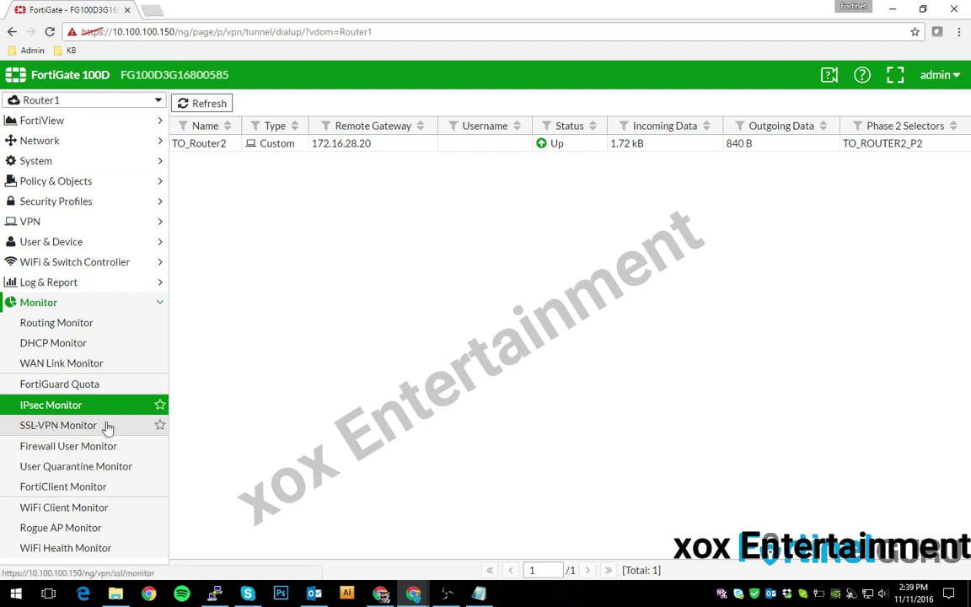